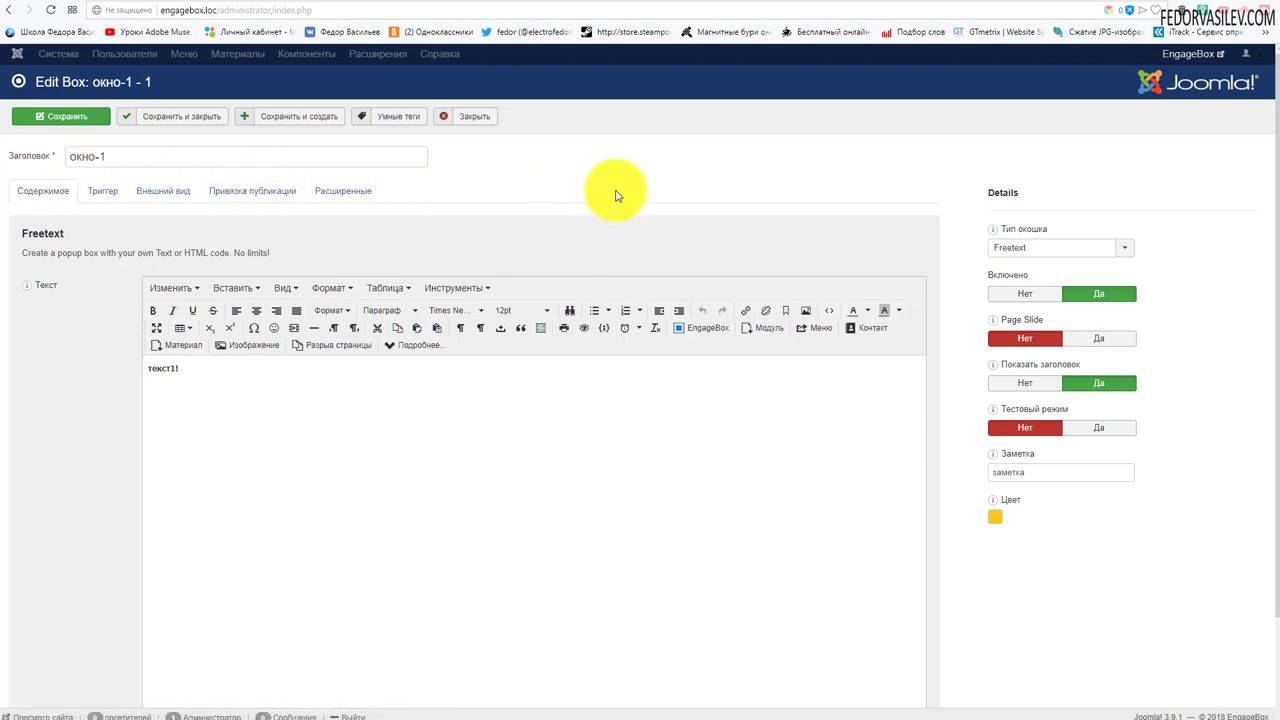
Step: Turn off the title display (Показать заголовок) for окно-1, save the box and check the popup on the site
click(1025, 434)
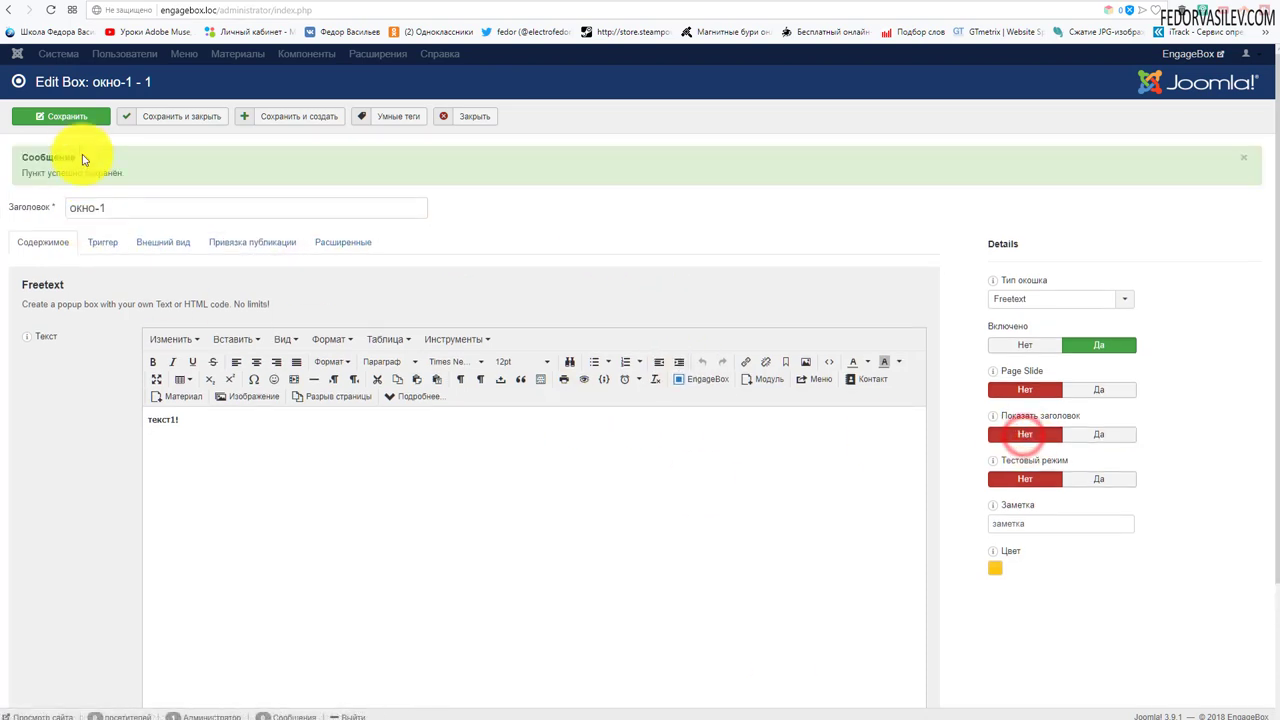
click(82, 116)
click(1114, 9)
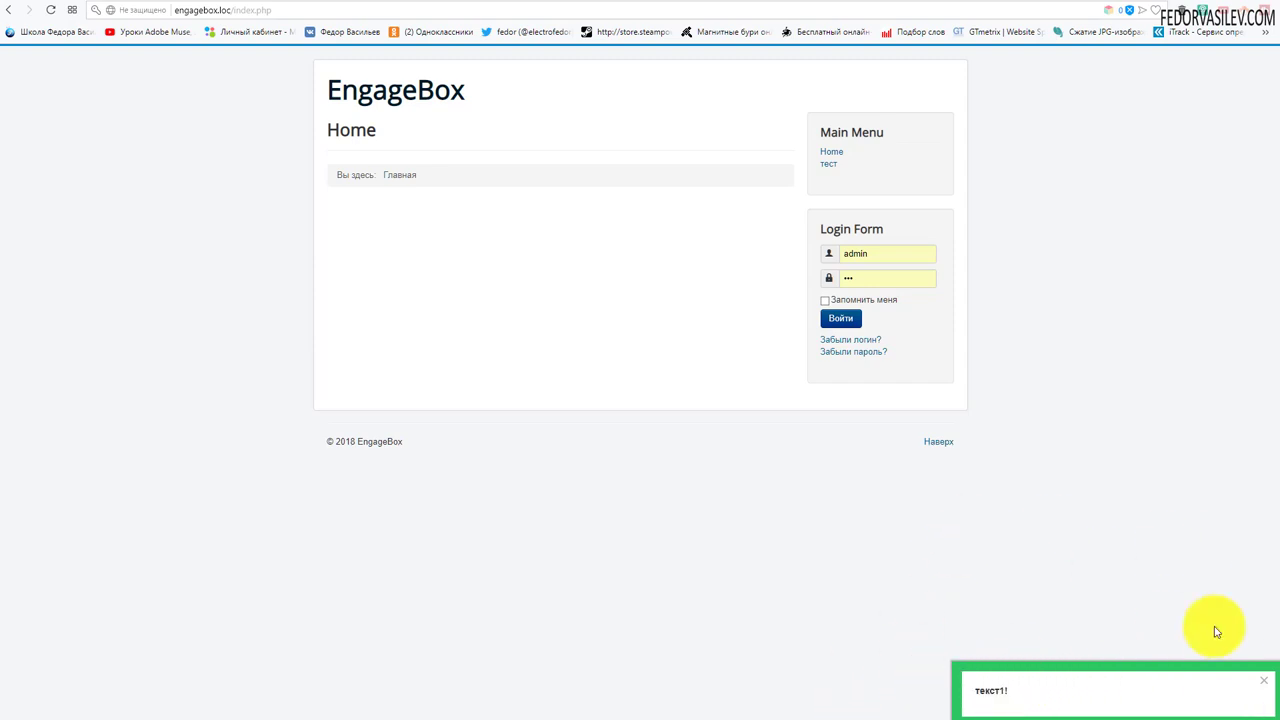
drag(971, 693, 972, 695)
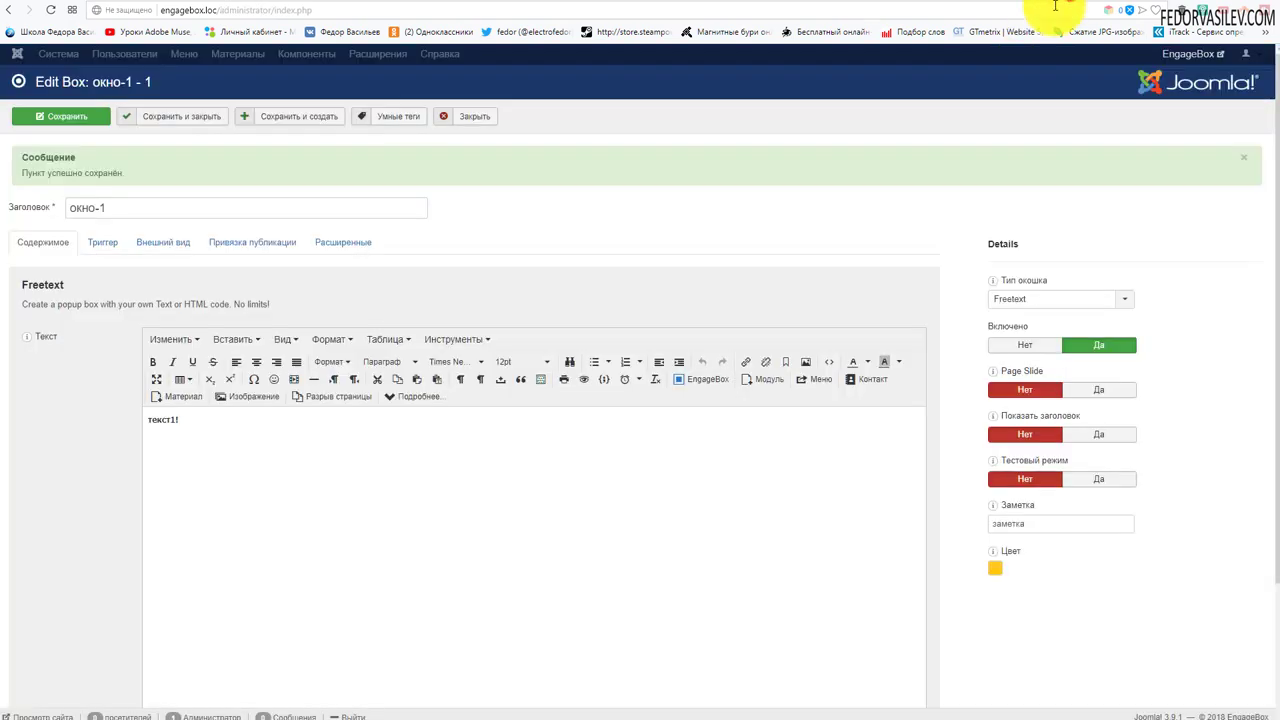
scroll(351, 437, down, 2)
drag(200, 260, 126, 257)
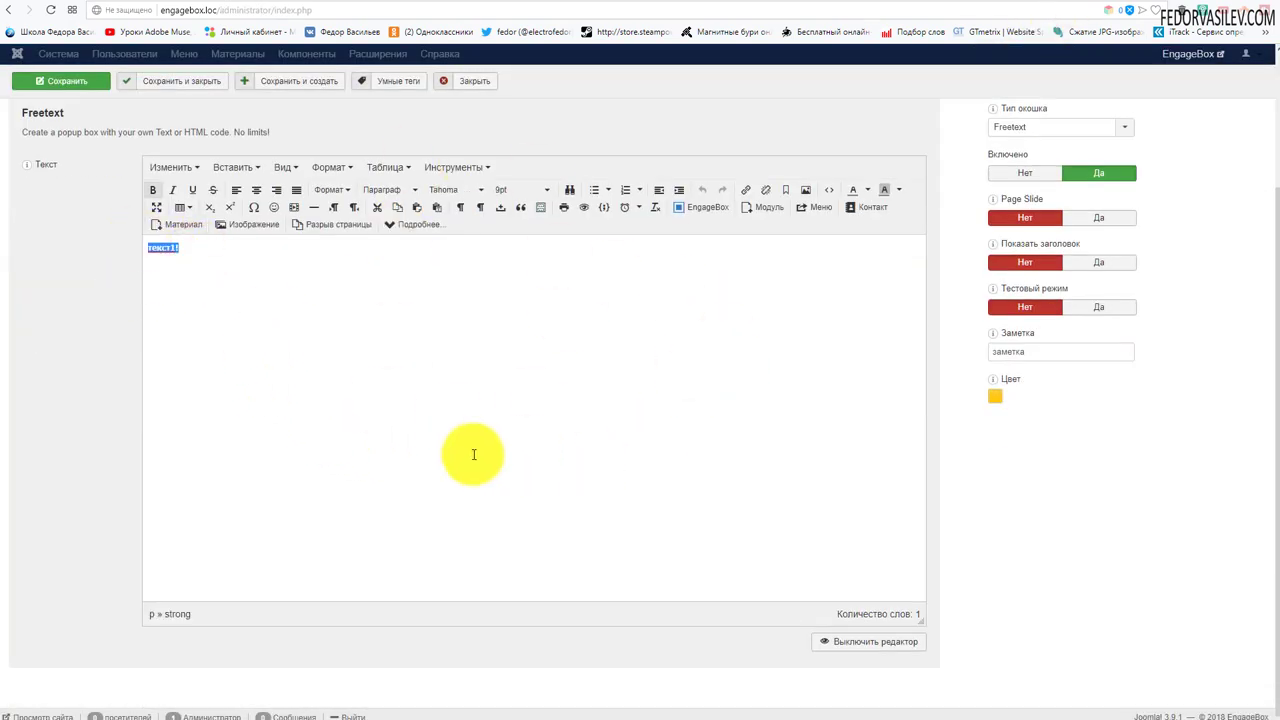
scroll(374, 408, up, 2)
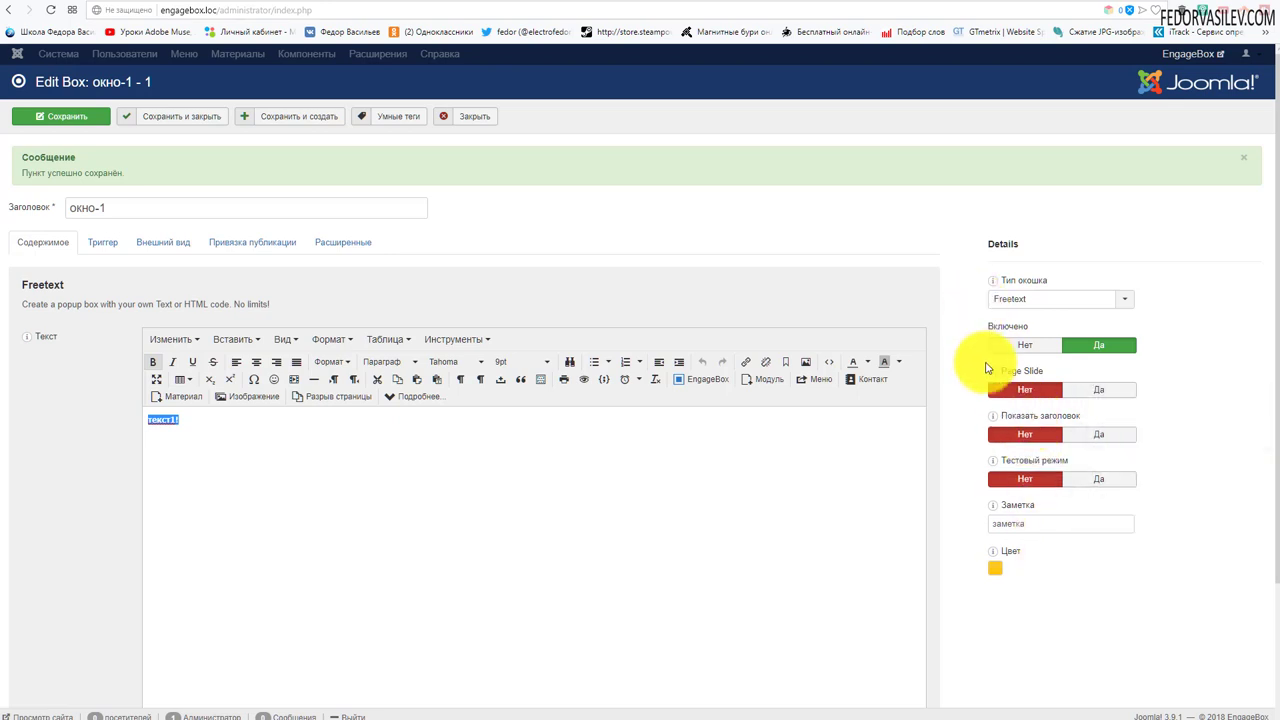
Step: Enable Page Slide for окно-1, save the box and reload the site's home page to preview the effect
mouse_move(1064, 283)
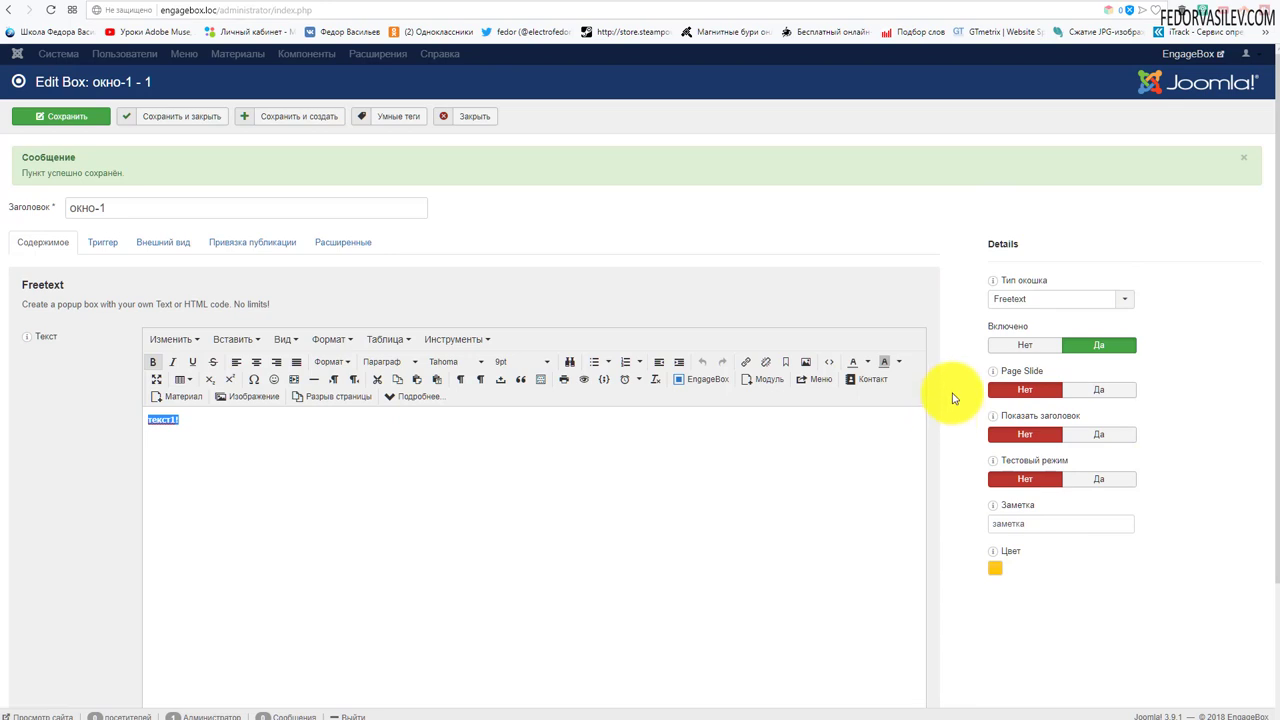
mouse_move(1032, 378)
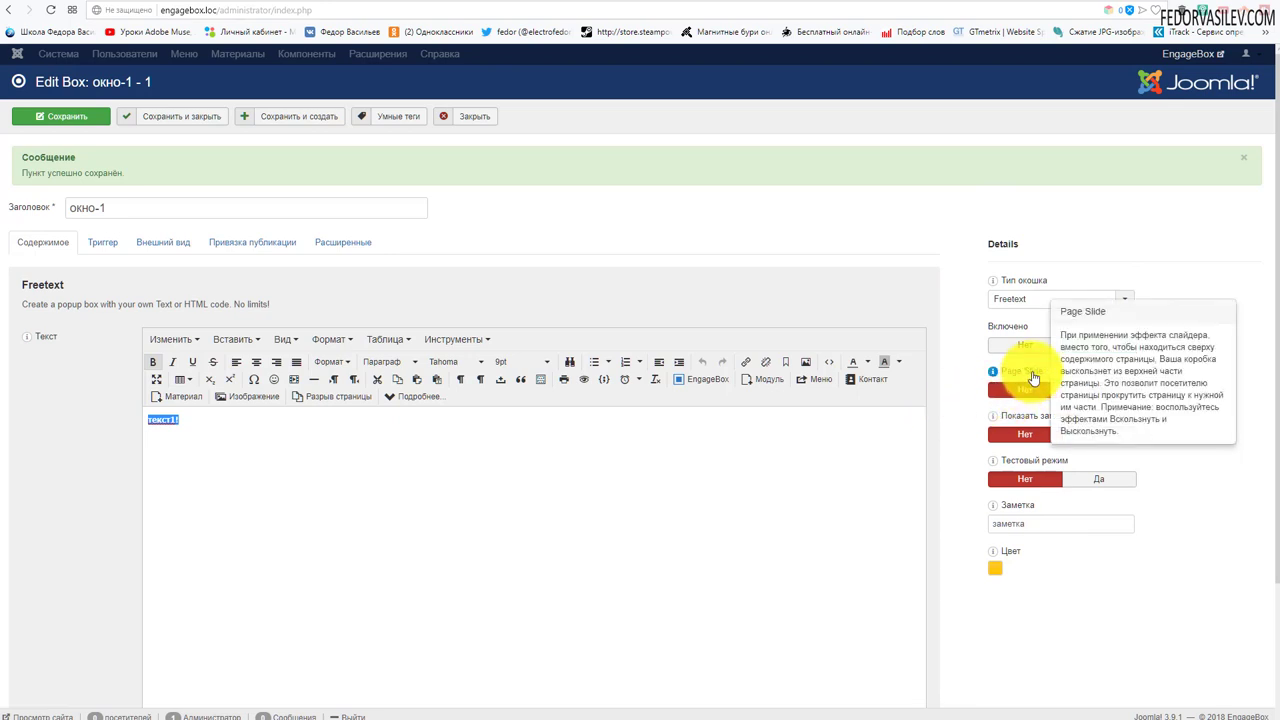
click(1074, 389)
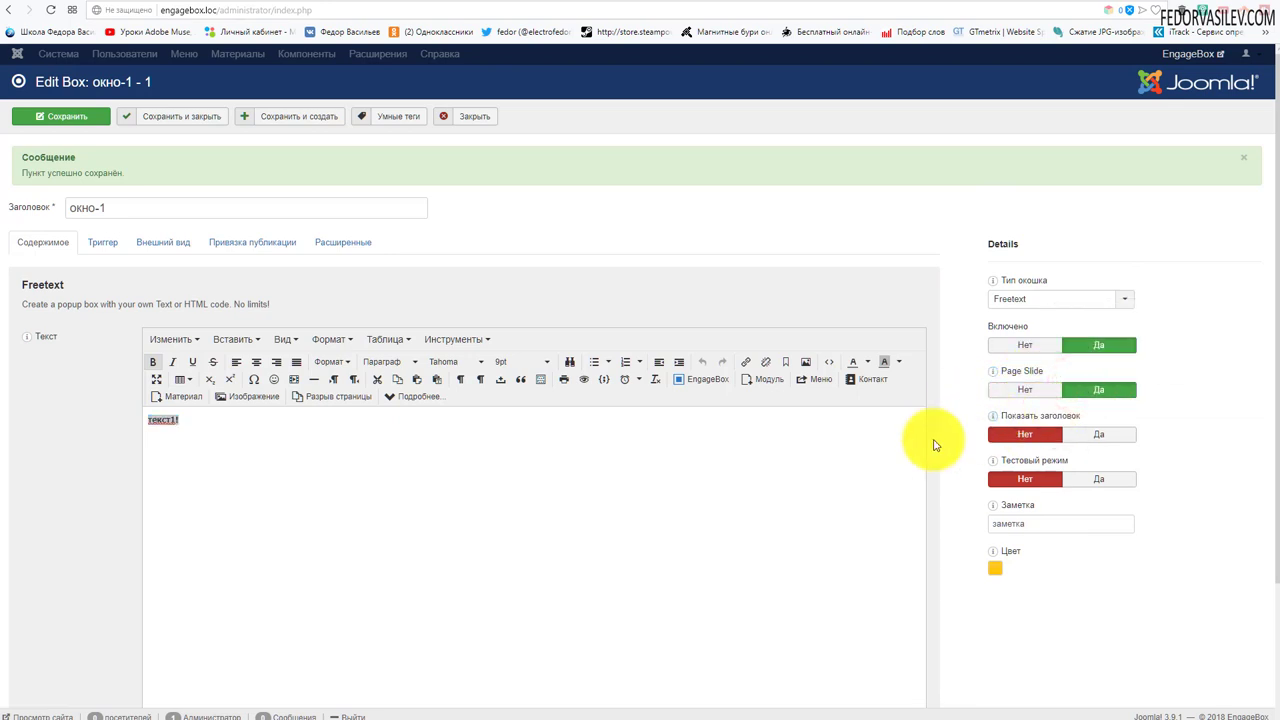
click(64, 116)
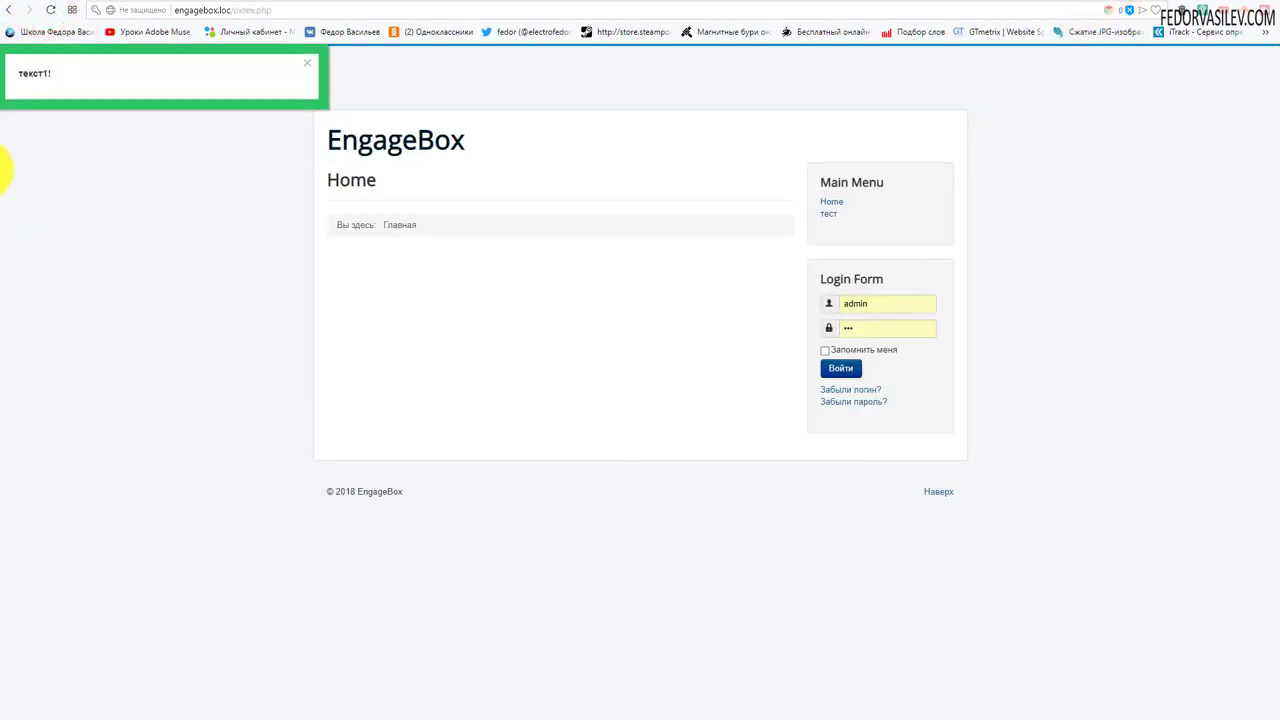
click(49, 12)
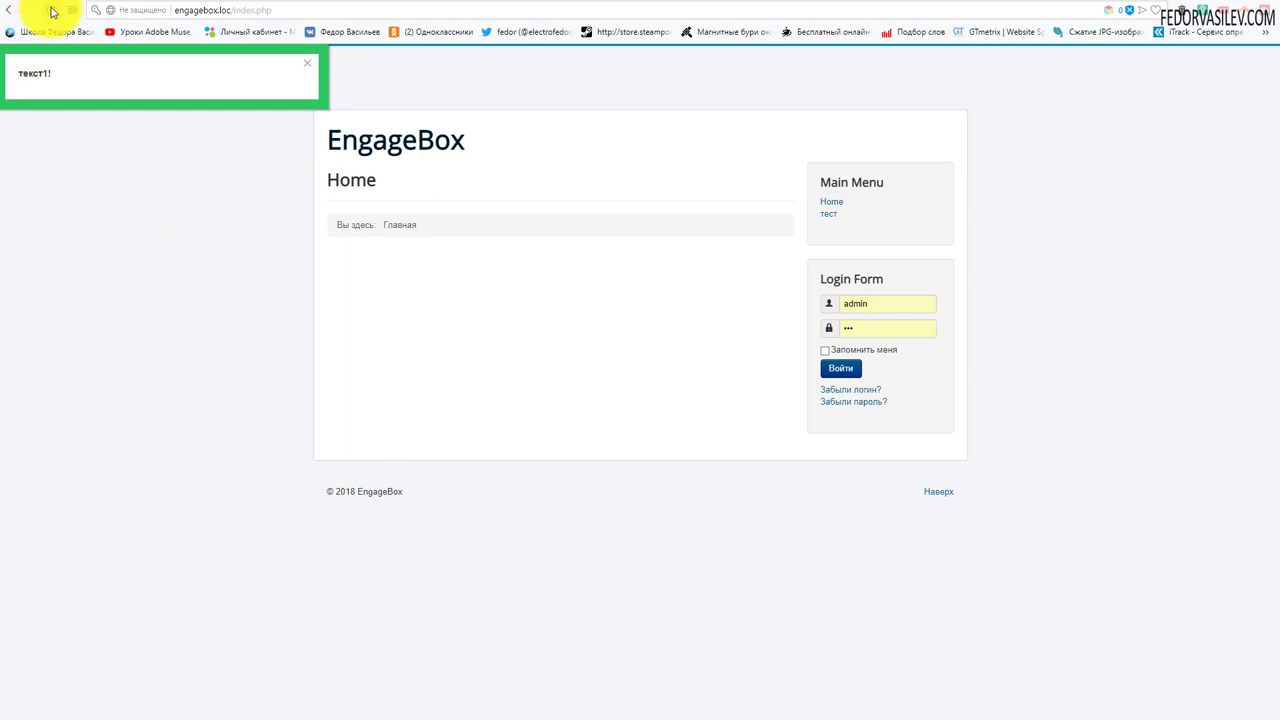
click(49, 12)
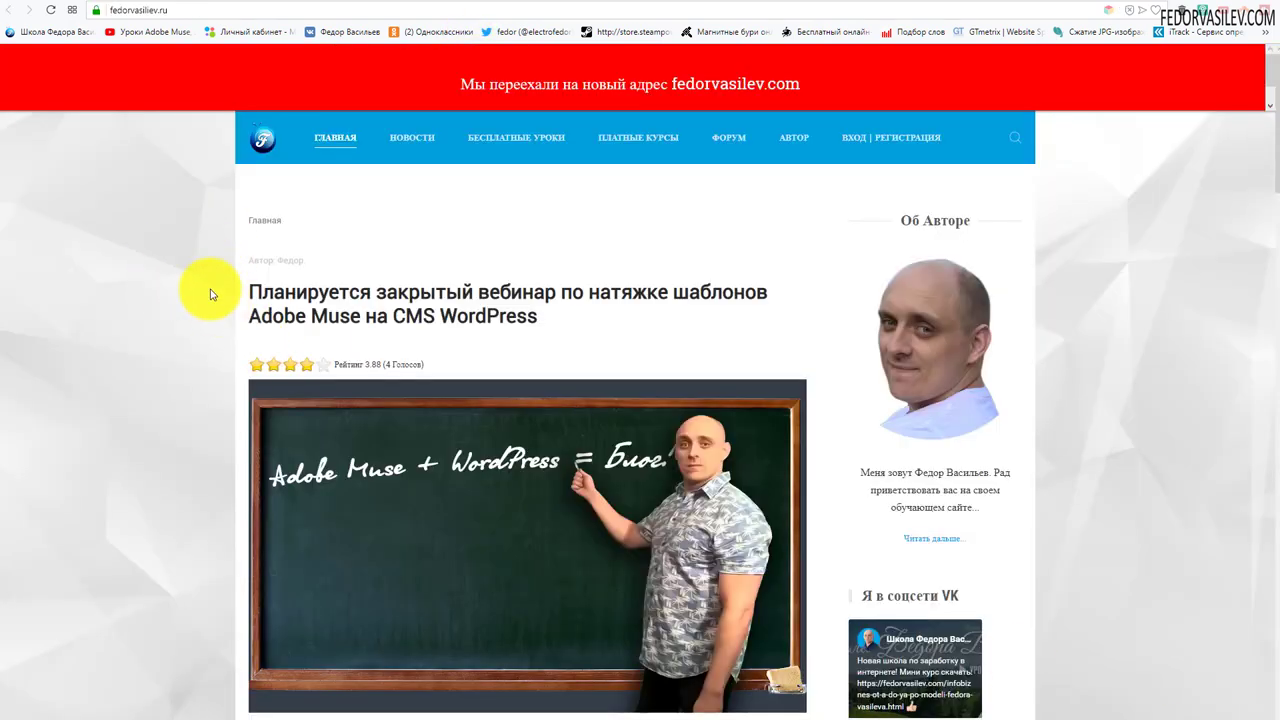
Step: Reload the live example site and examine how its red announcement banner sits above the page content
click(51, 16)
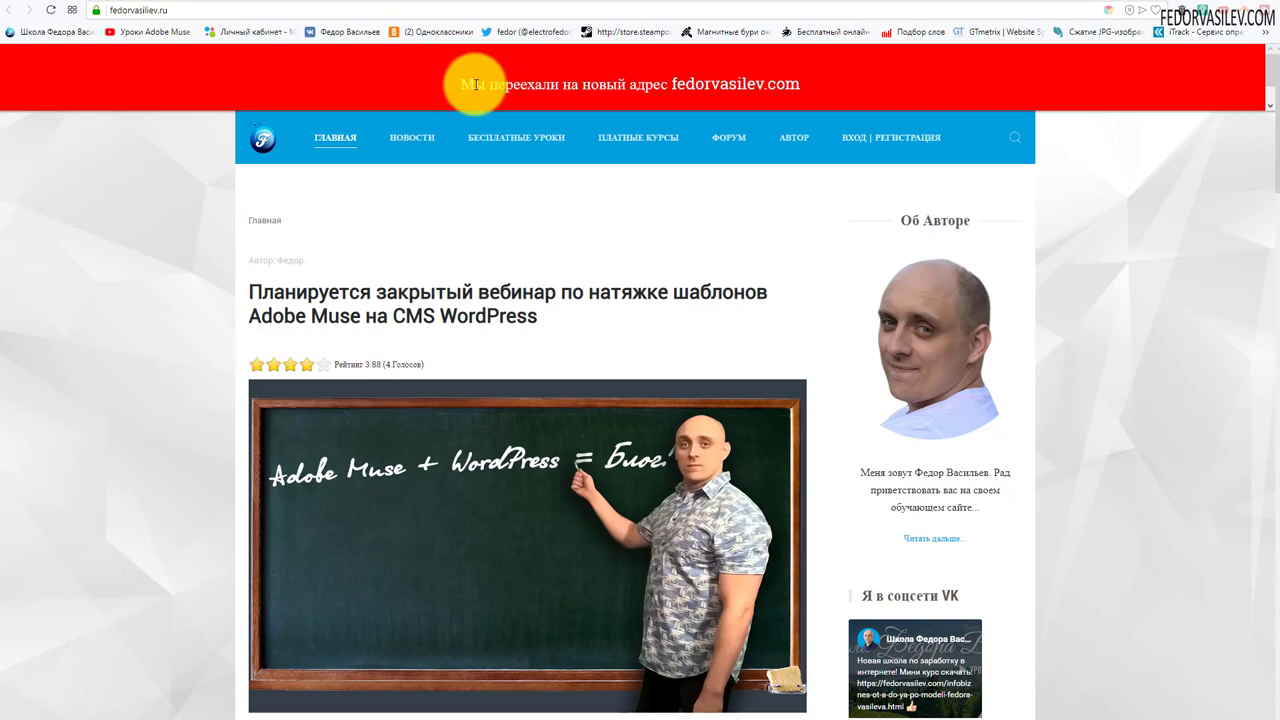
drag(476, 84, 598, 84)
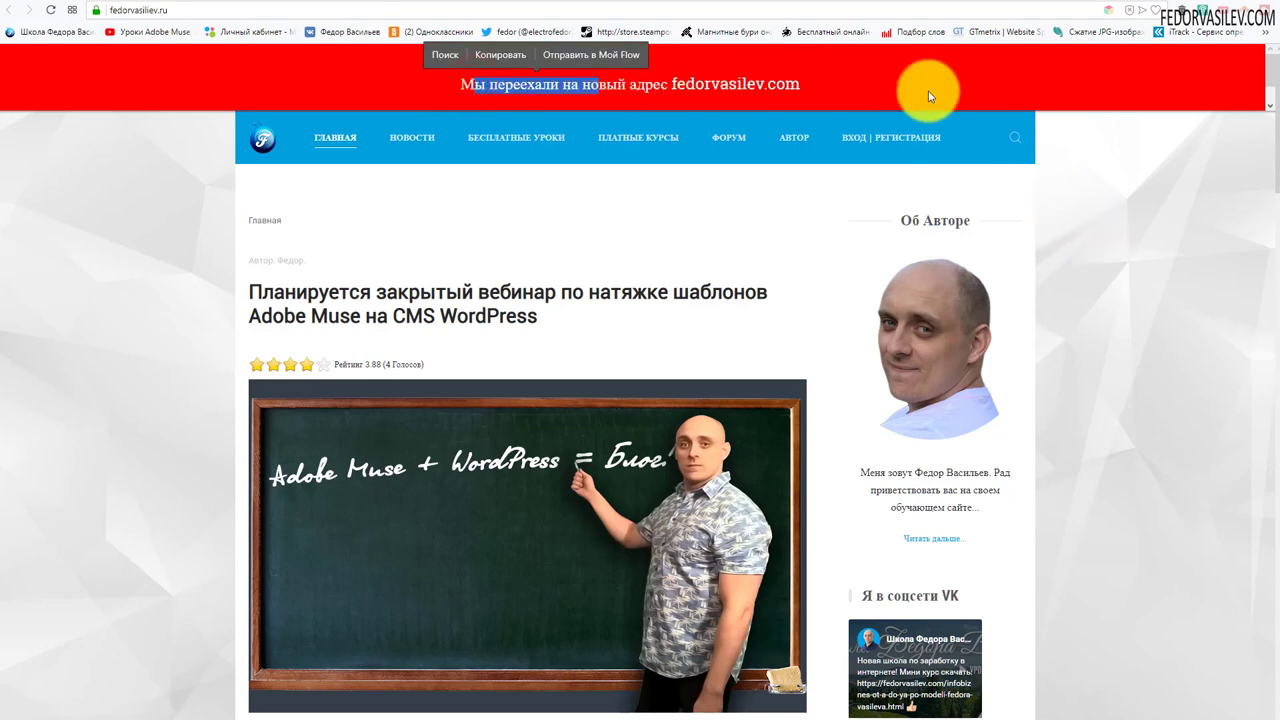
click(406, 78)
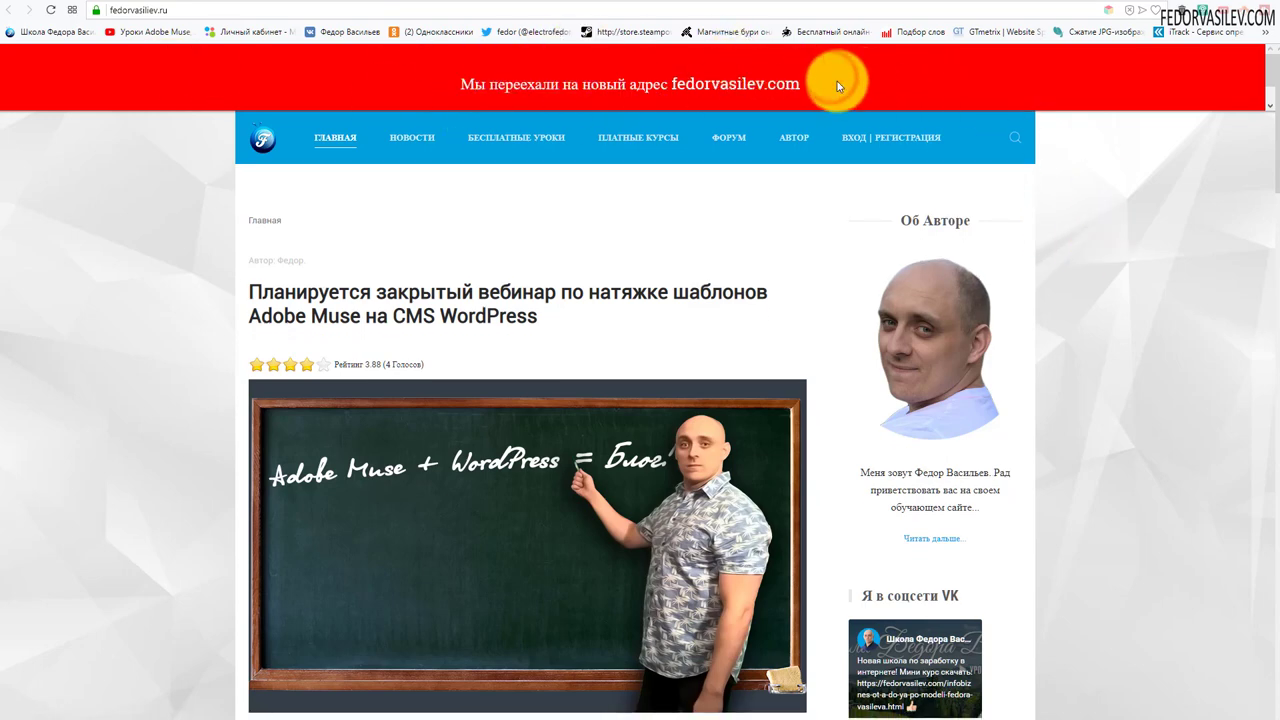
scroll(602, 81, down, 1)
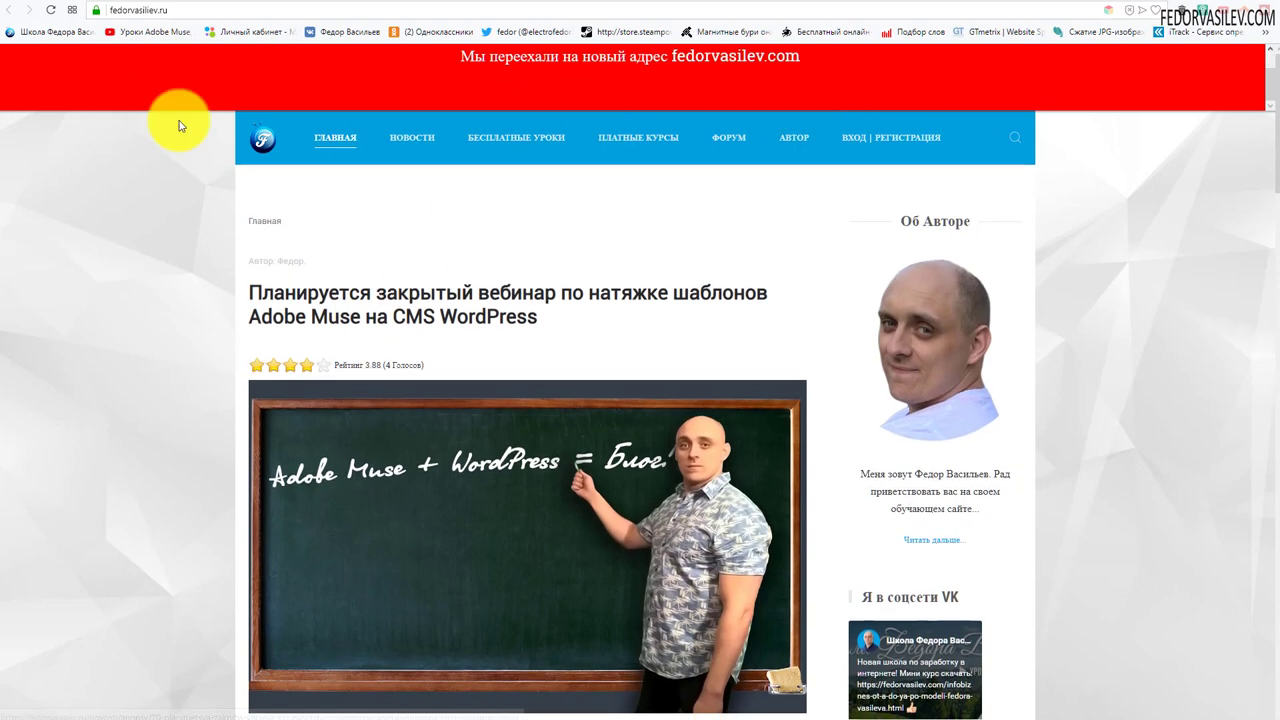
scroll(651, 90, up, 1)
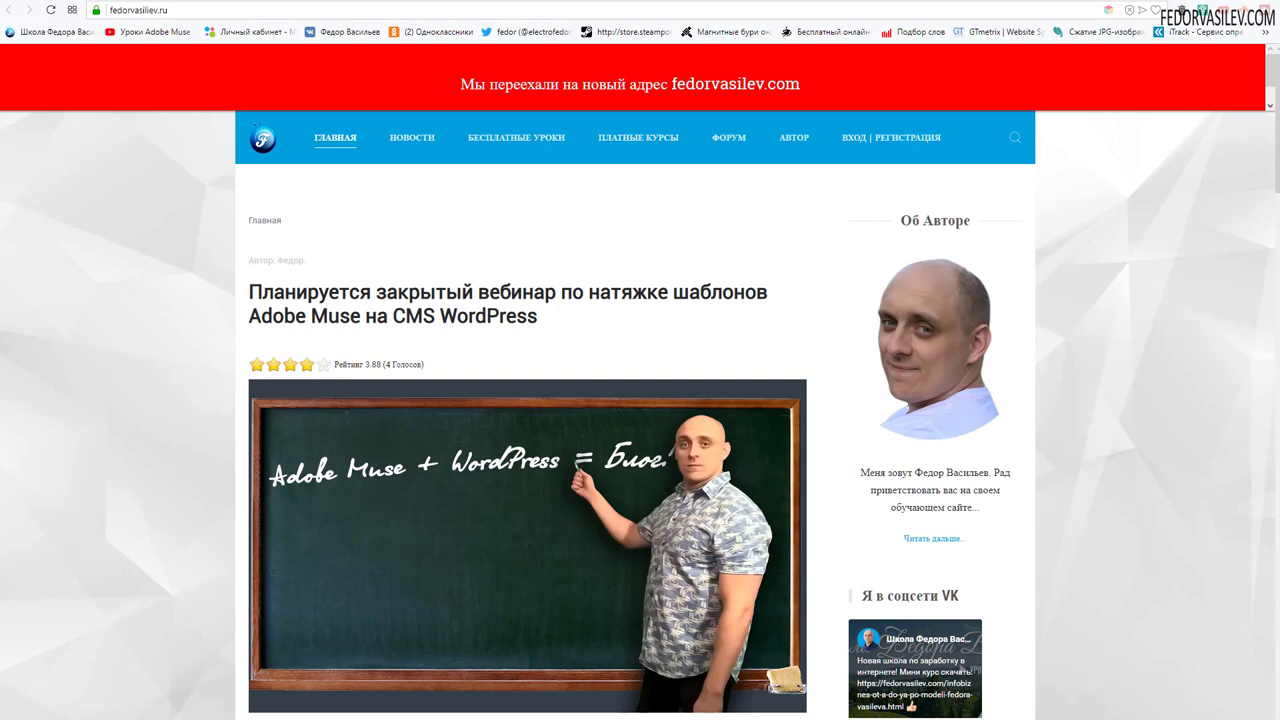
Step: Return to the окно-1 box editor and set its trigger position (Позиция) to Центр
key(ctrl+Tab)
click(102, 242)
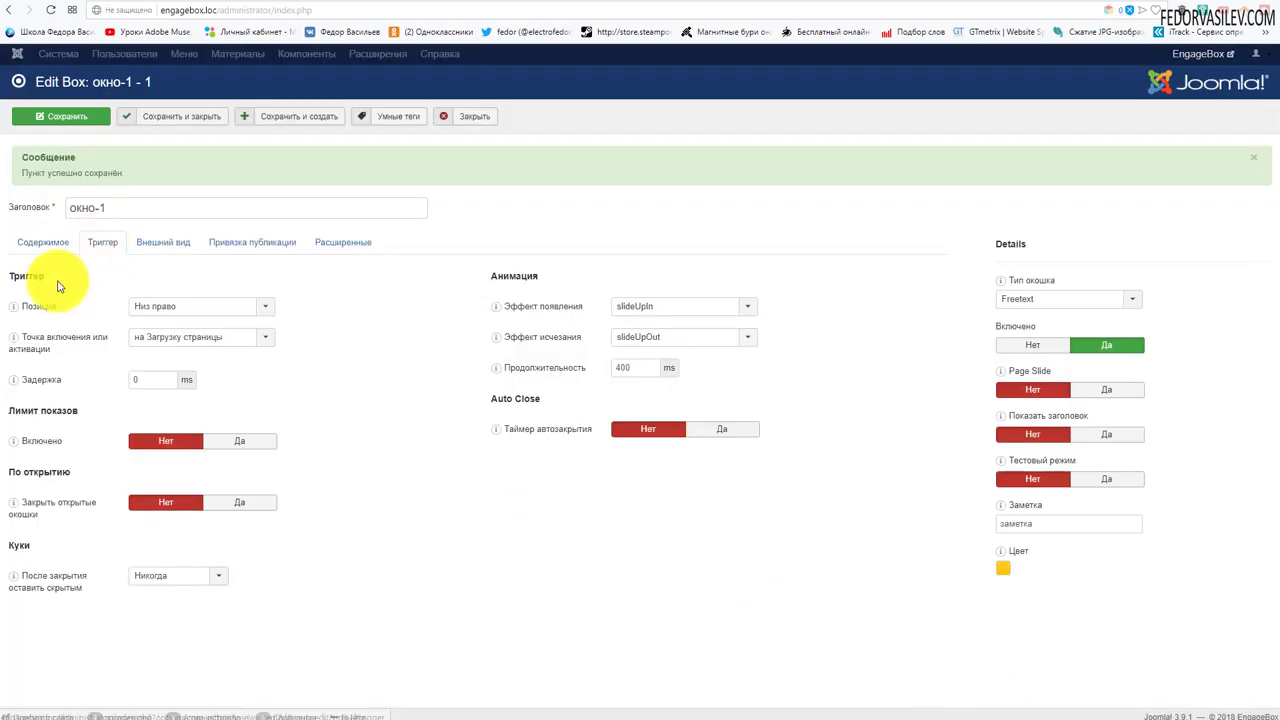
click(193, 306)
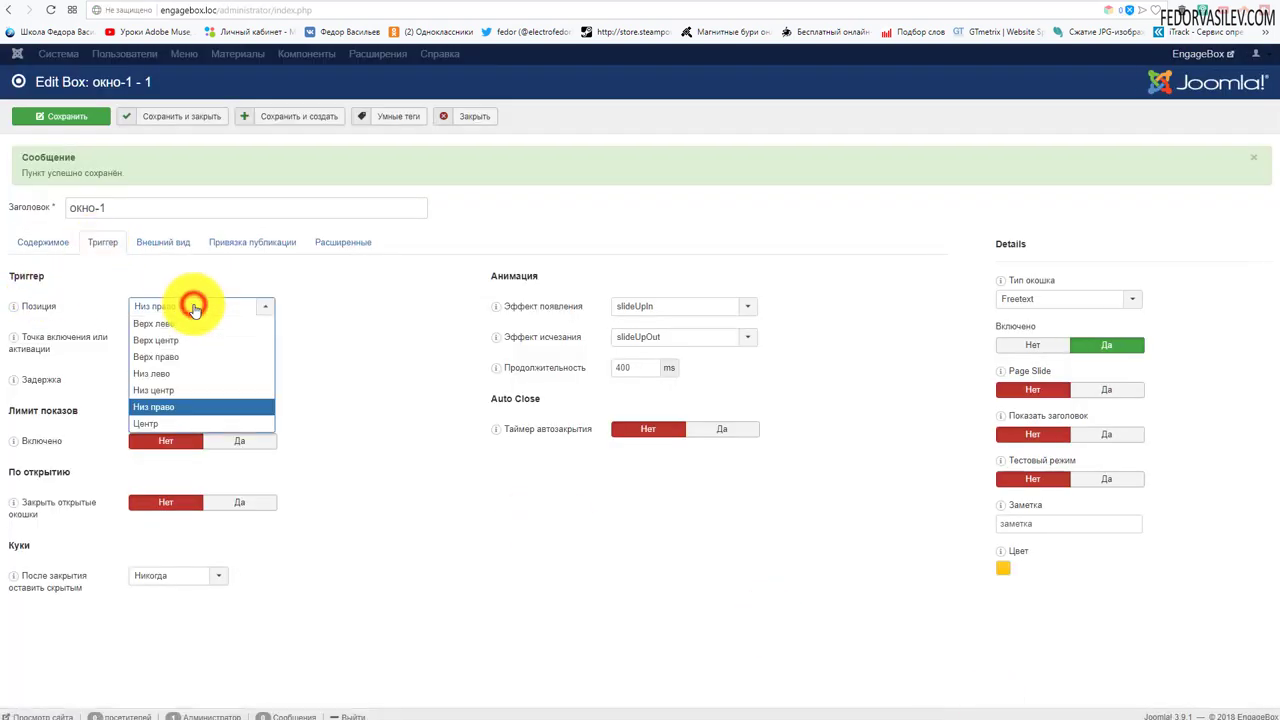
click(165, 422)
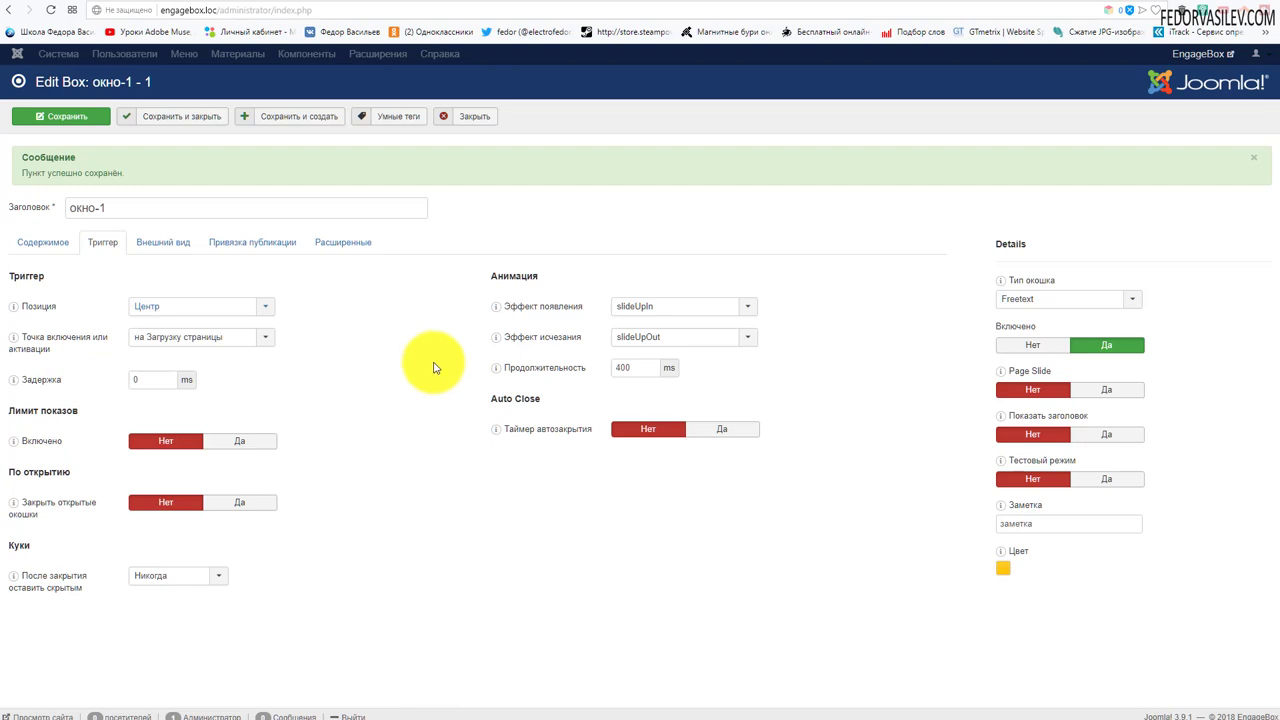
Step: Set the box's appearance effect to bounceDownIn and its disappearance effect to perspectiveUpOut
click(634, 306)
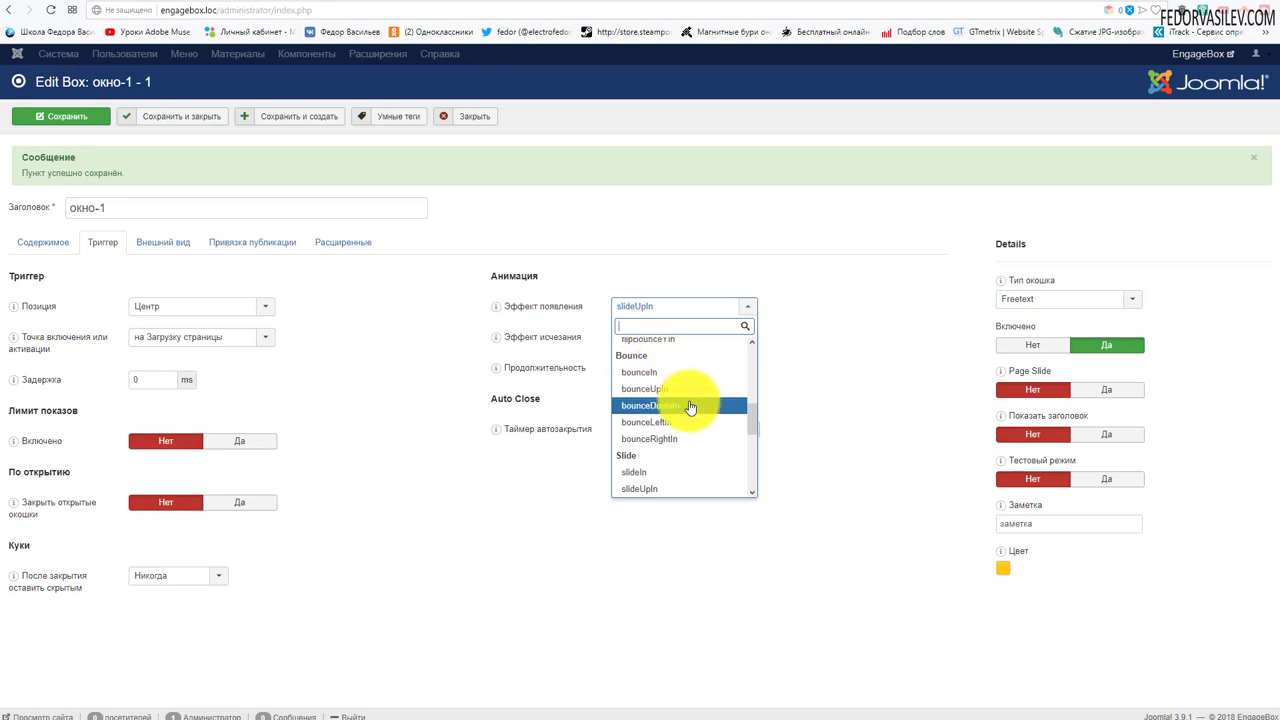
click(690, 407)
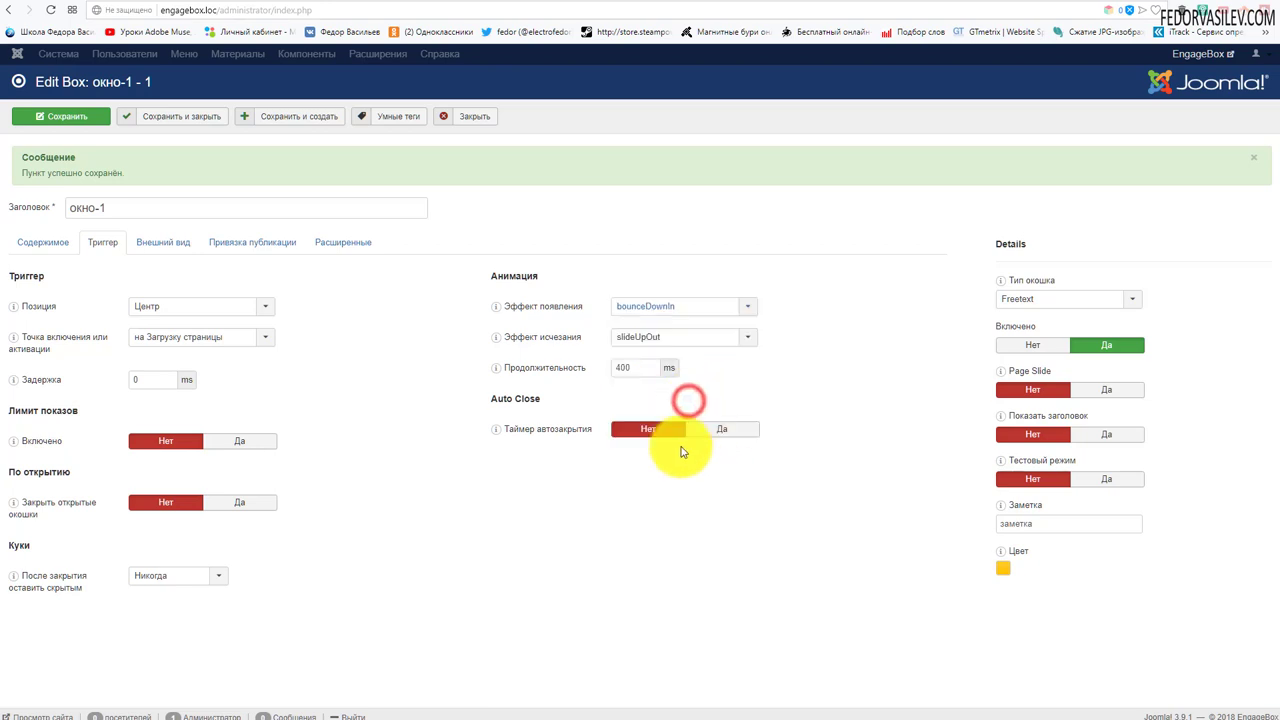
click(665, 342)
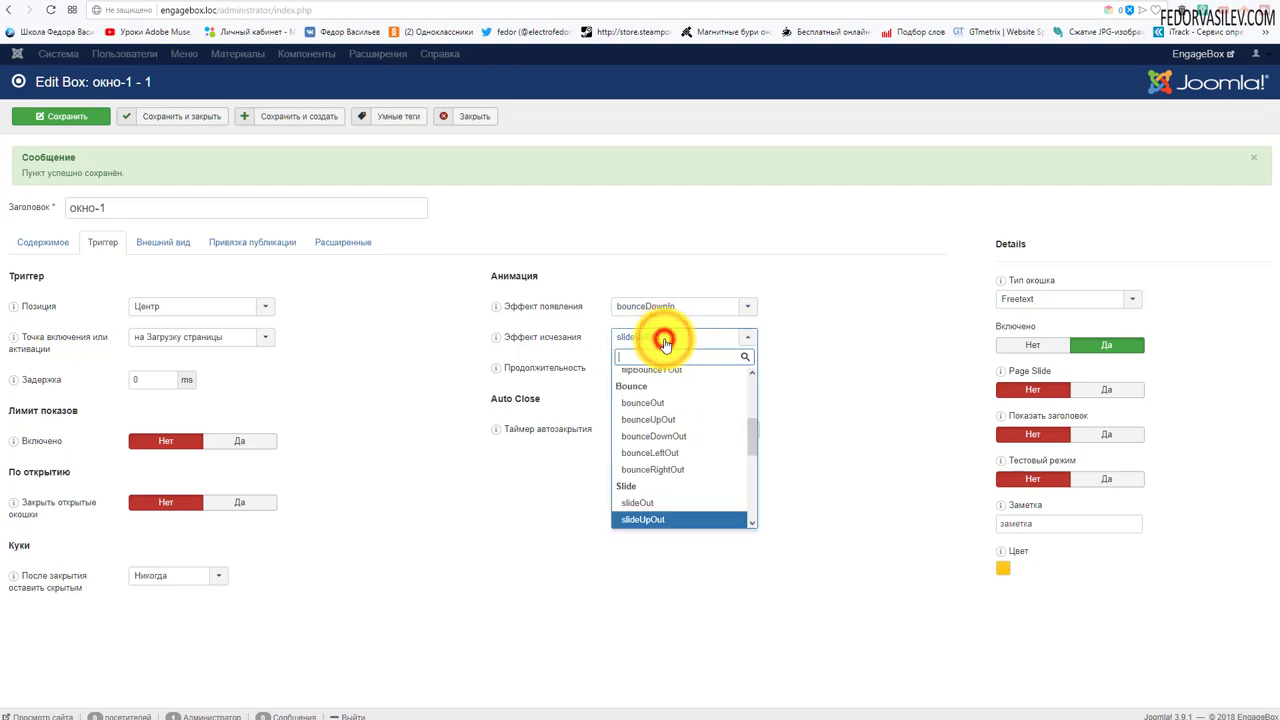
scroll(690, 425, down, 5)
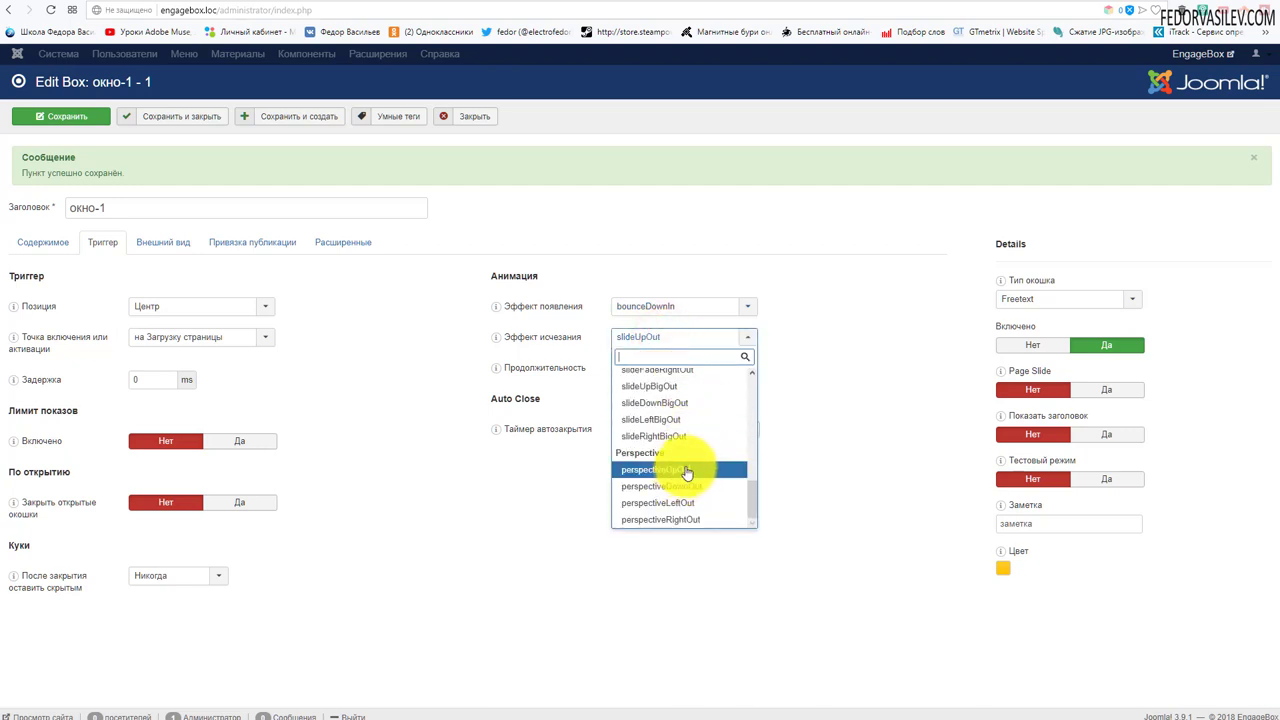
click(687, 470)
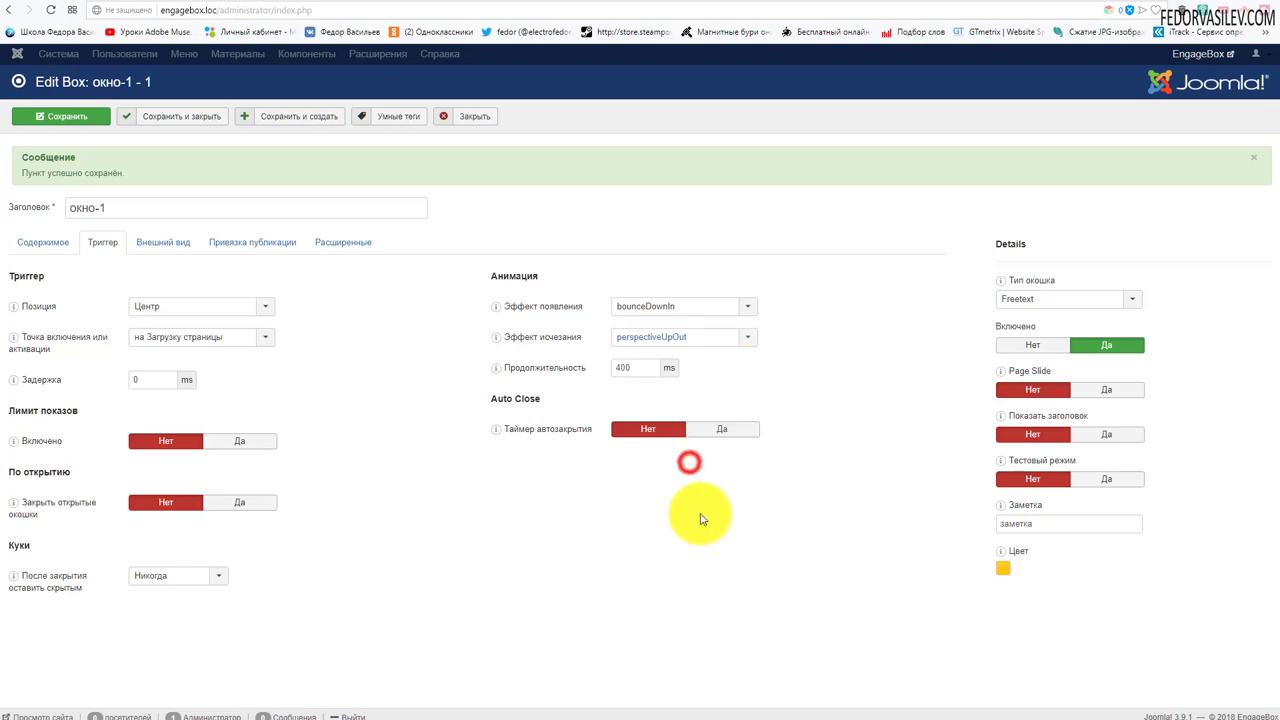
Step: Set the animation duration (Продолжительность) to 1000 ms and save the box
click(630, 368)
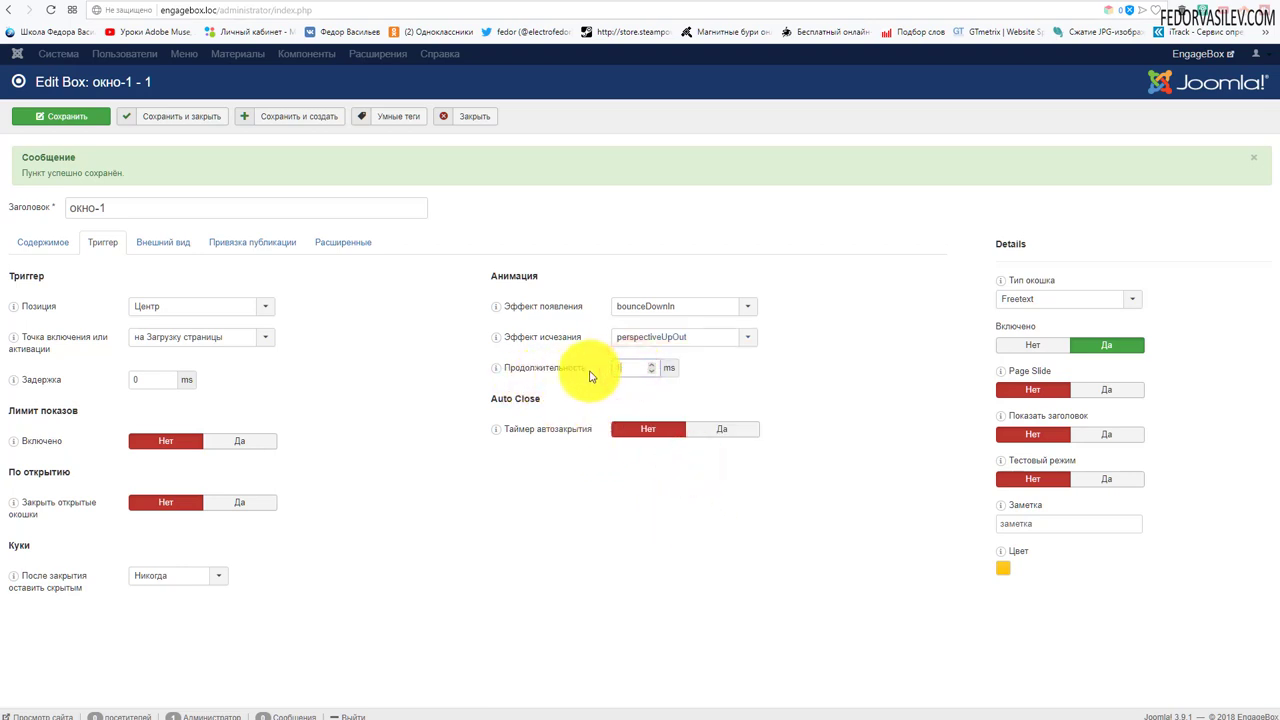
text(1000)
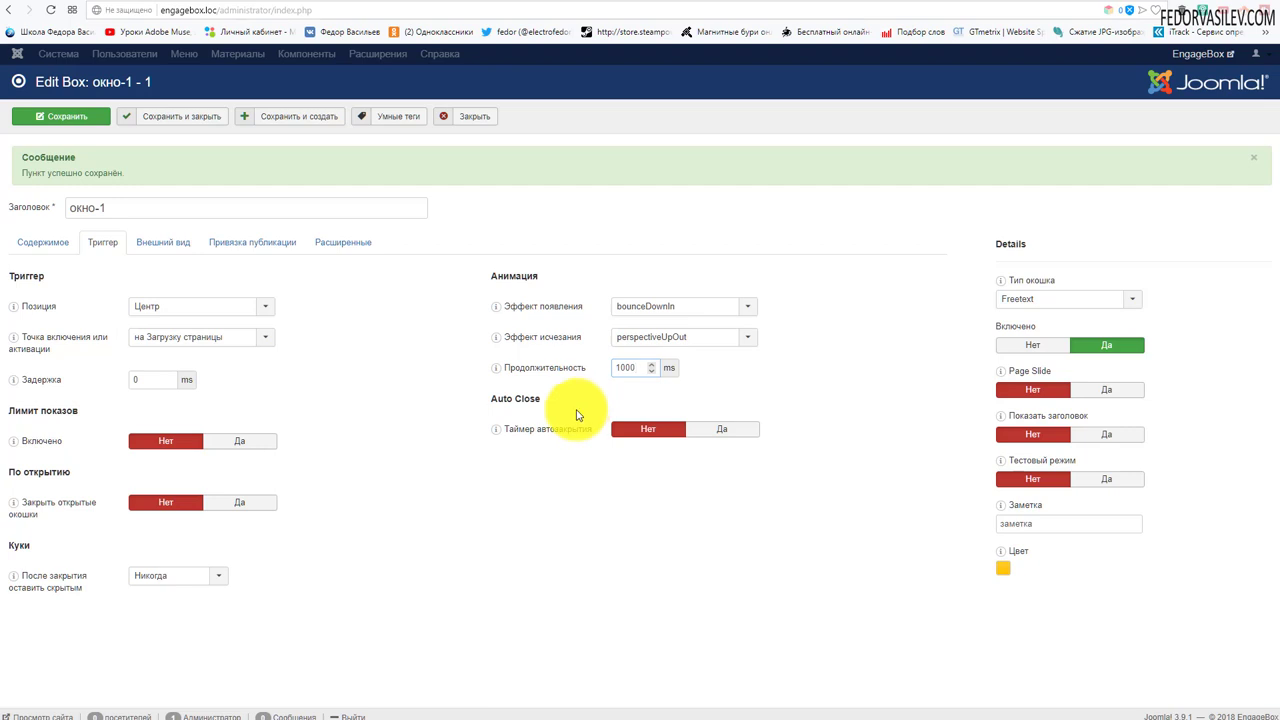
click(90, 120)
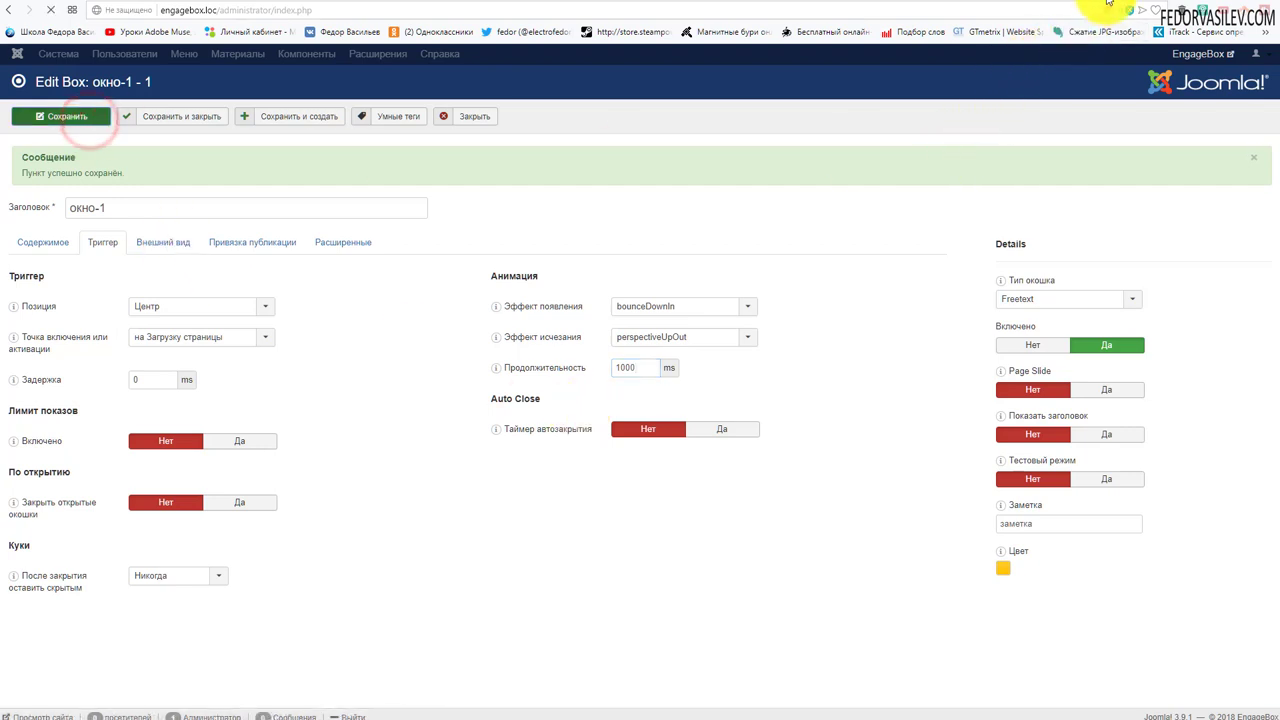
Step: Preview the popup's opening and closing animations by repeatedly reloading the site and closing the popup, and return to the box editor
key(ctrl+Tab)
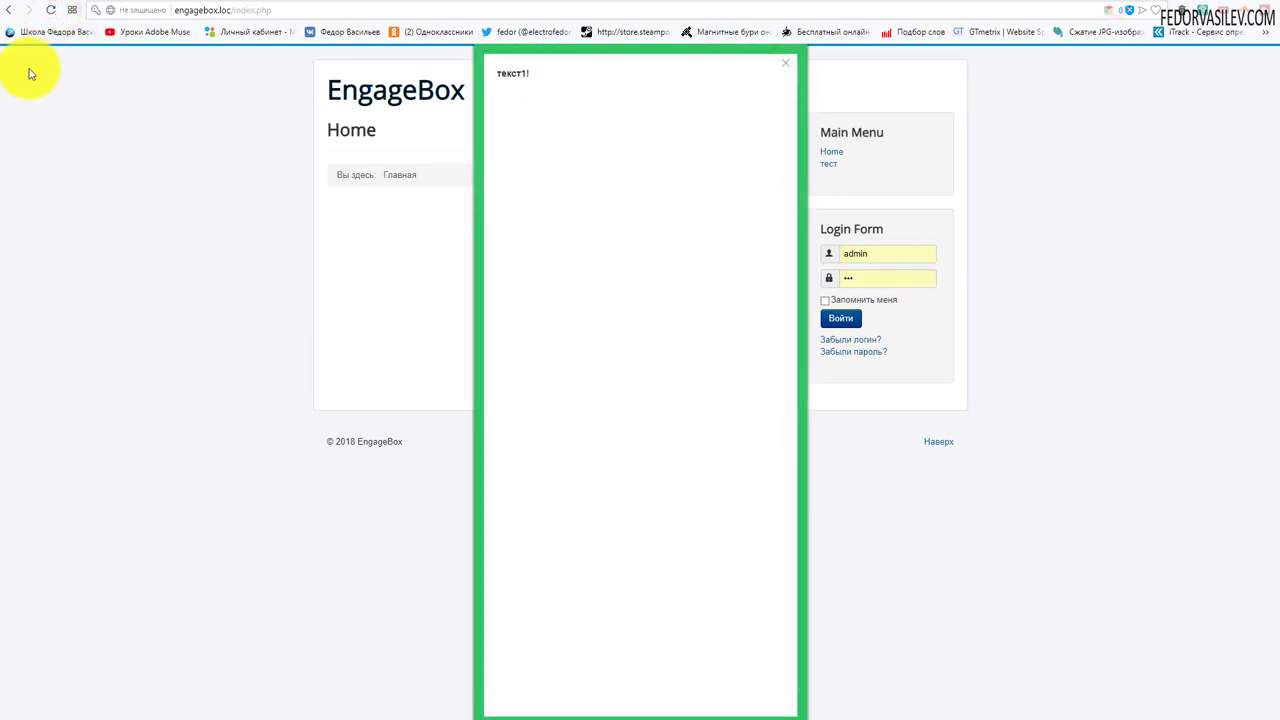
click(52, 11)
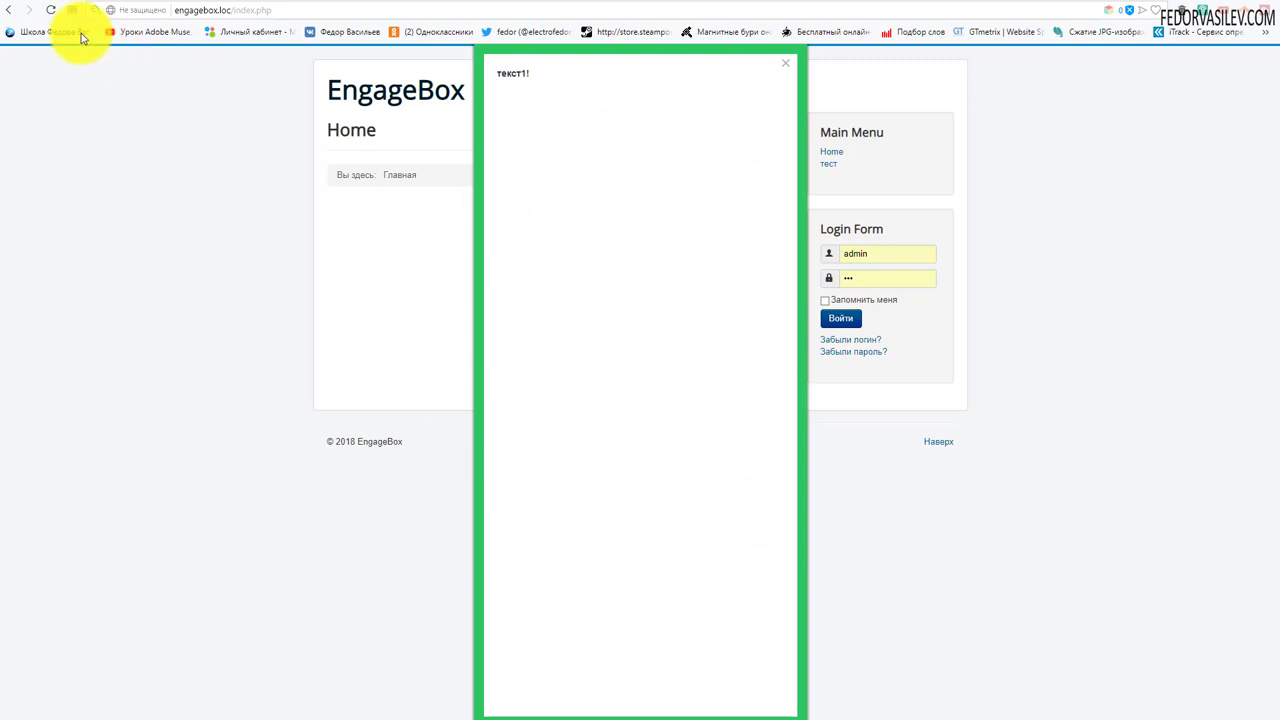
click(48, 11)
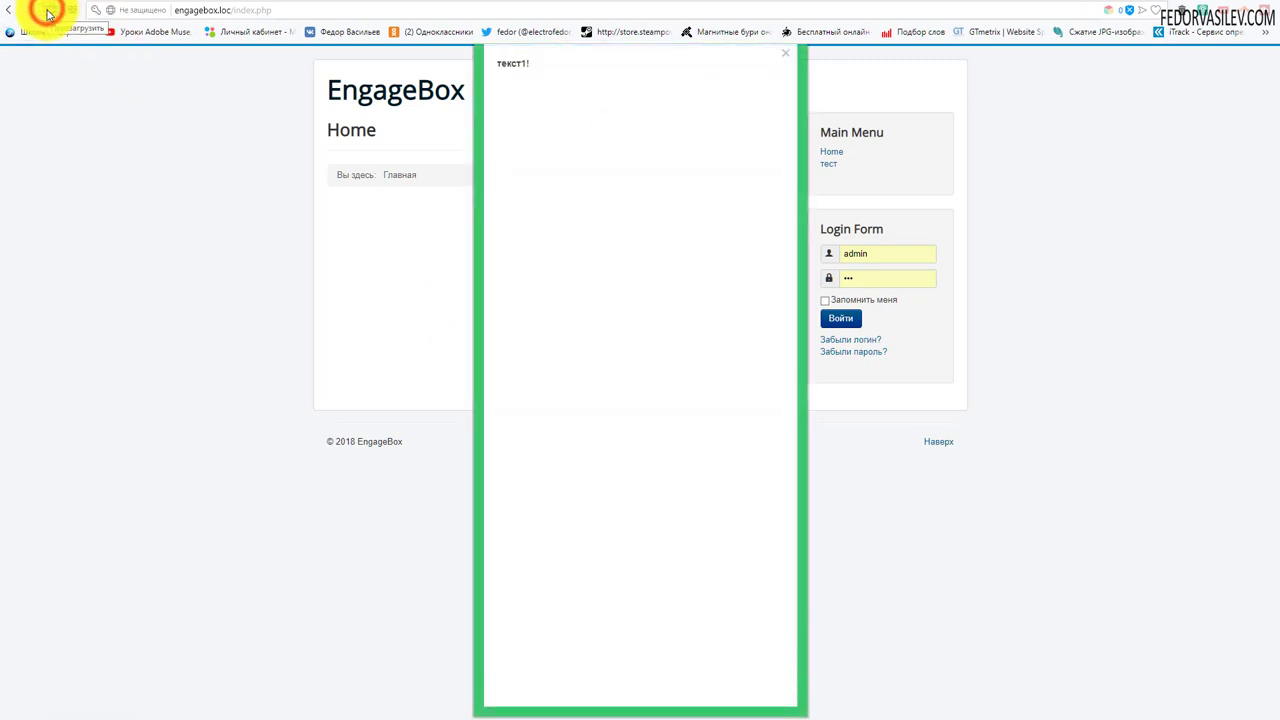
click(787, 66)
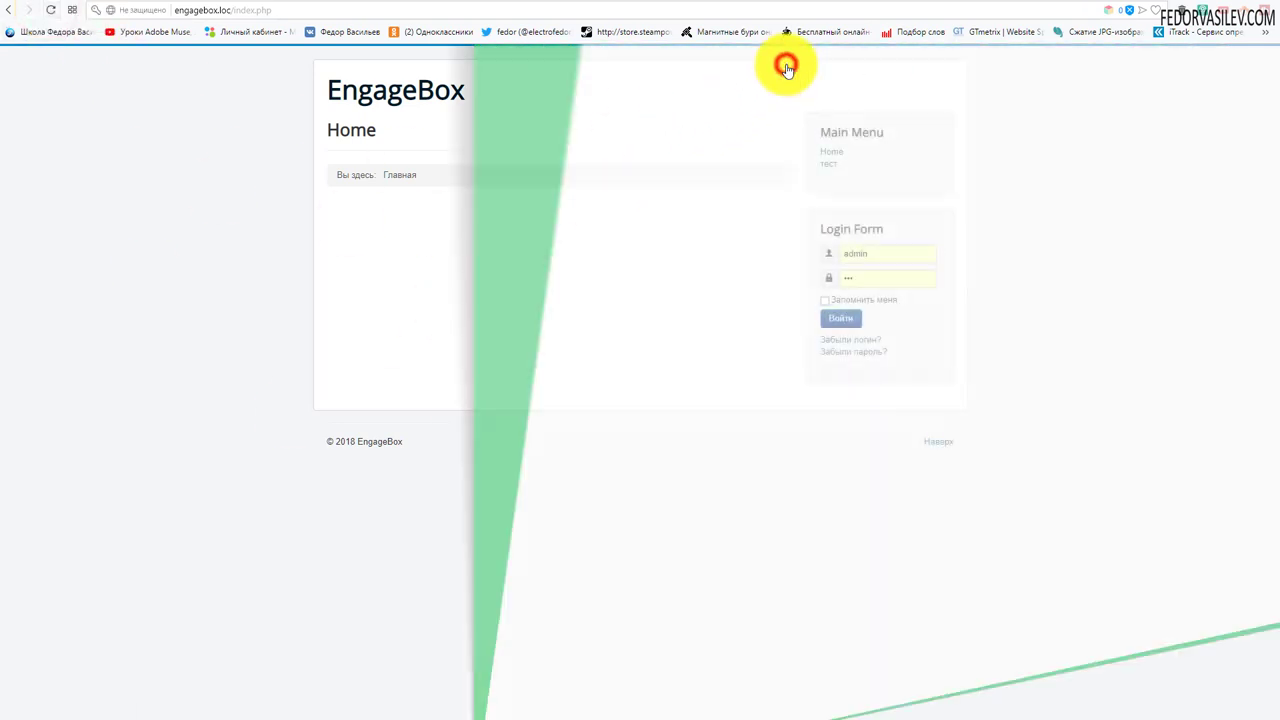
click(49, 11)
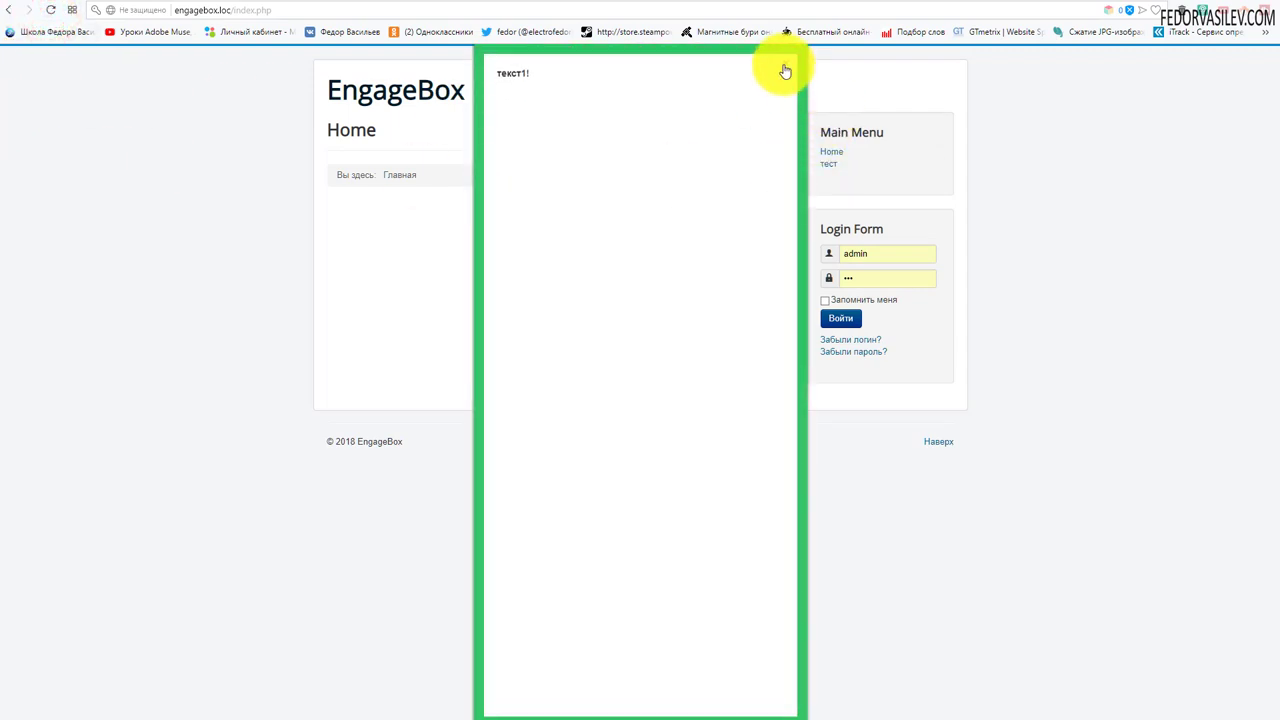
click(784, 67)
click(50, 10)
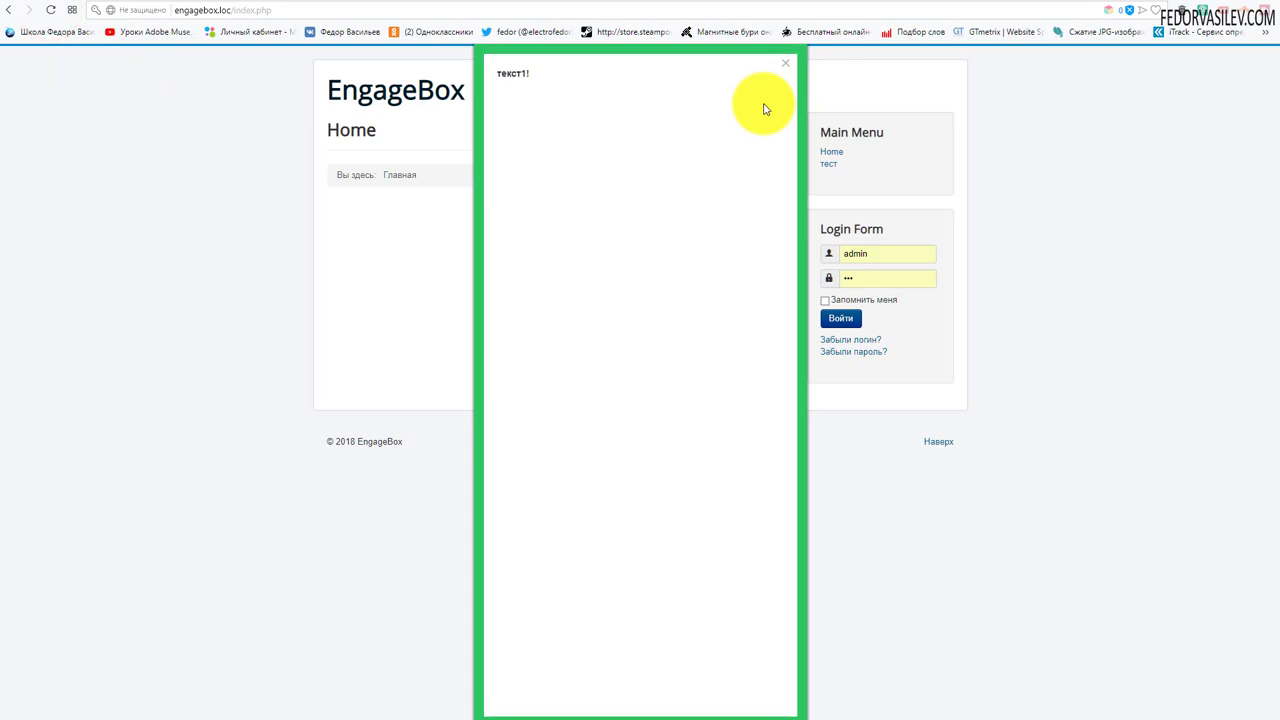
click(784, 63)
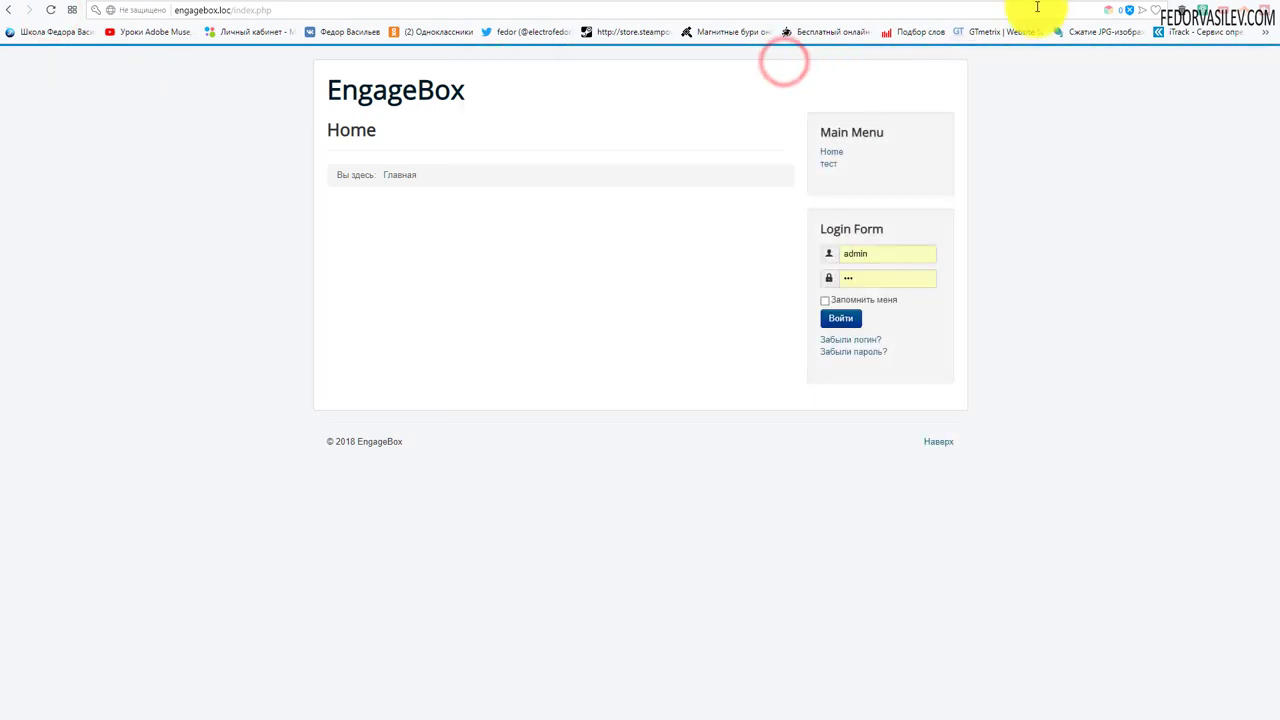
click(1067, 2)
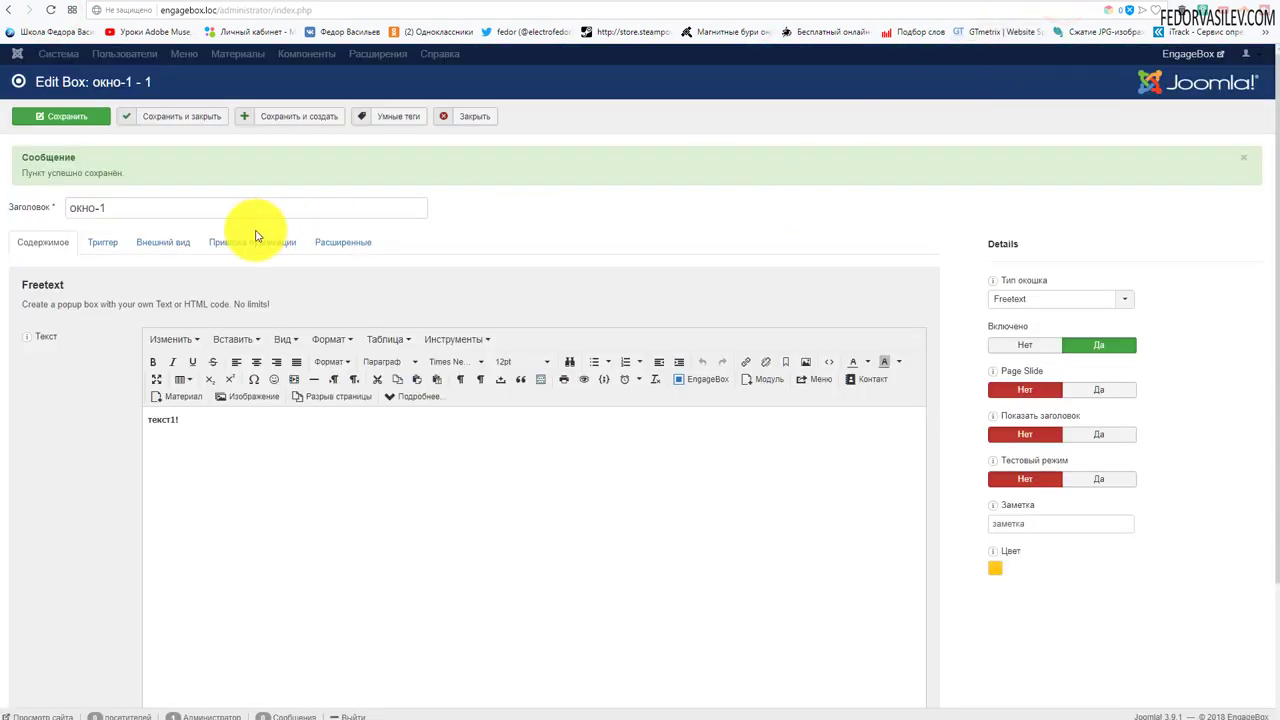
Step: Turn on the box's auto-close timer (Таймер автозакрытия) in its trigger settings, save the box and preview the popup on the site
click(102, 242)
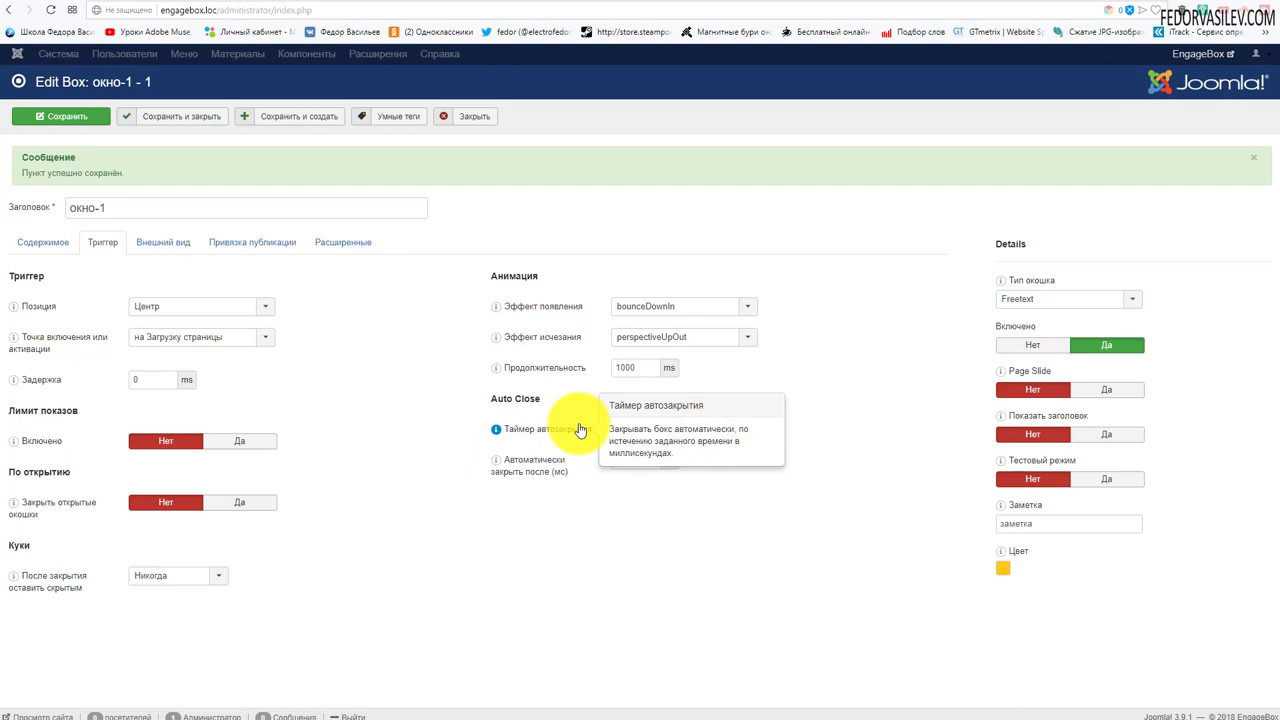
mouse_move(558, 467)
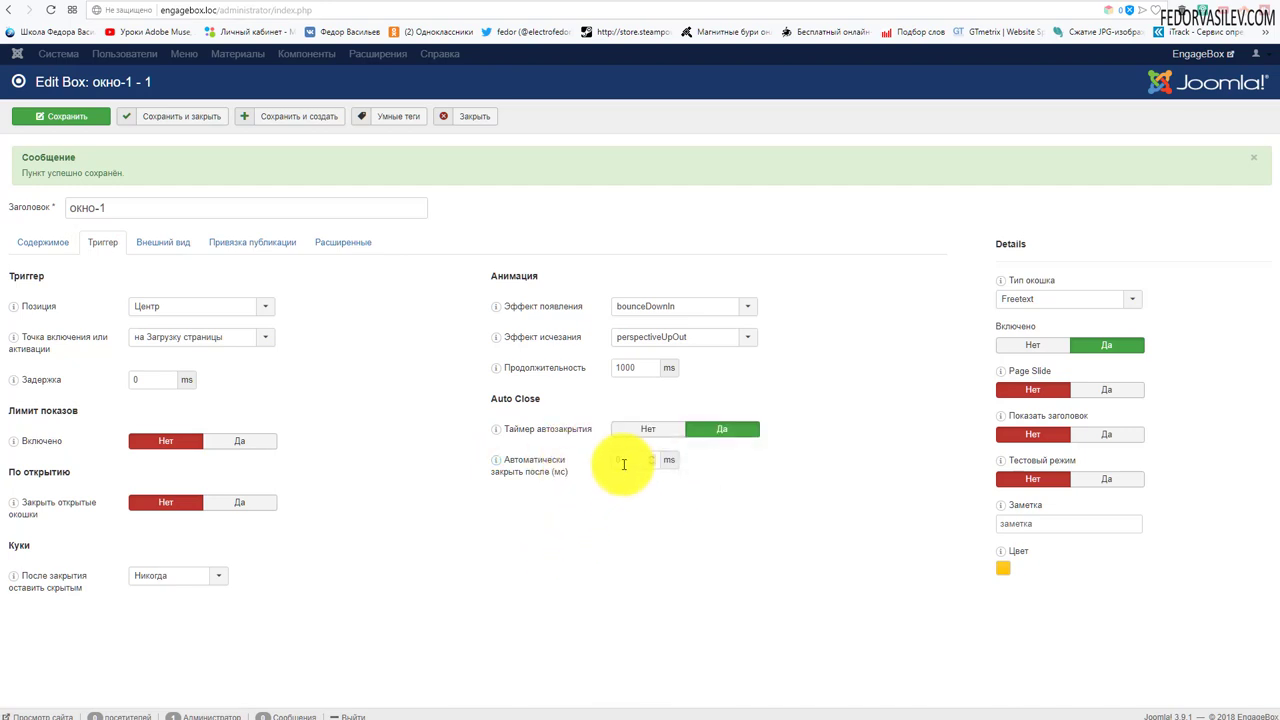
click(624, 461)
mouse_move(592, 465)
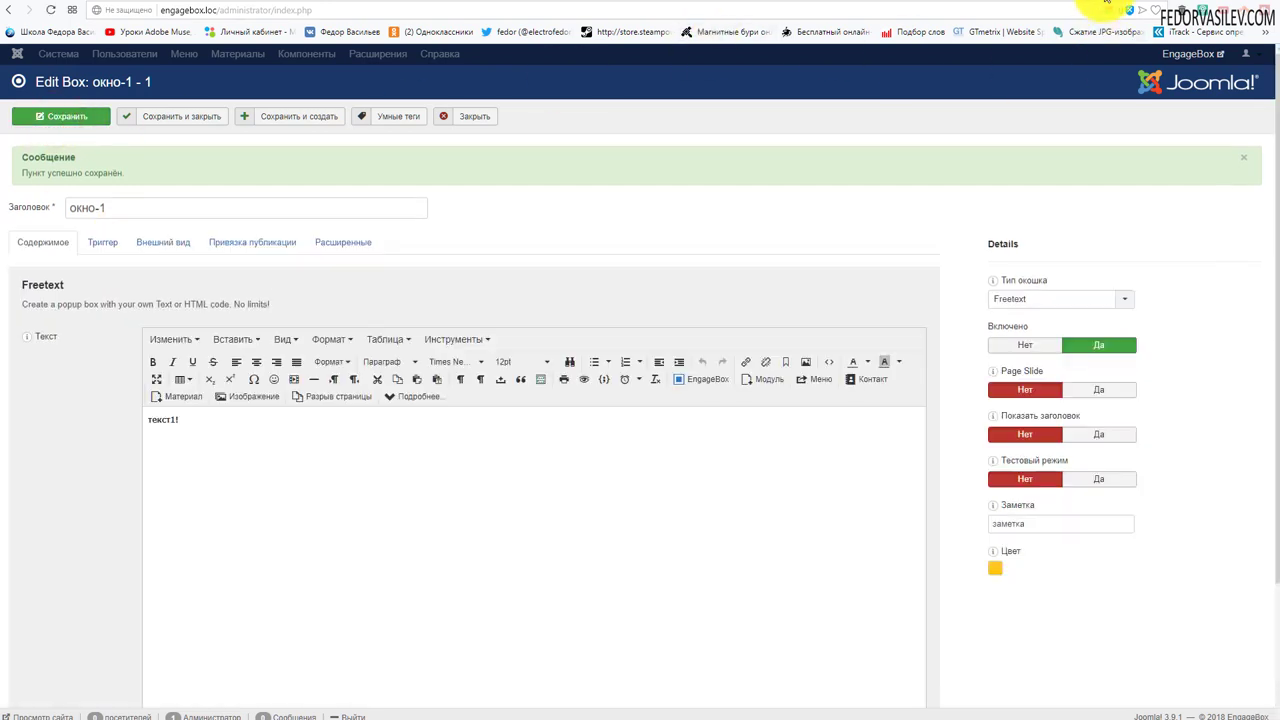
click(1106, 8)
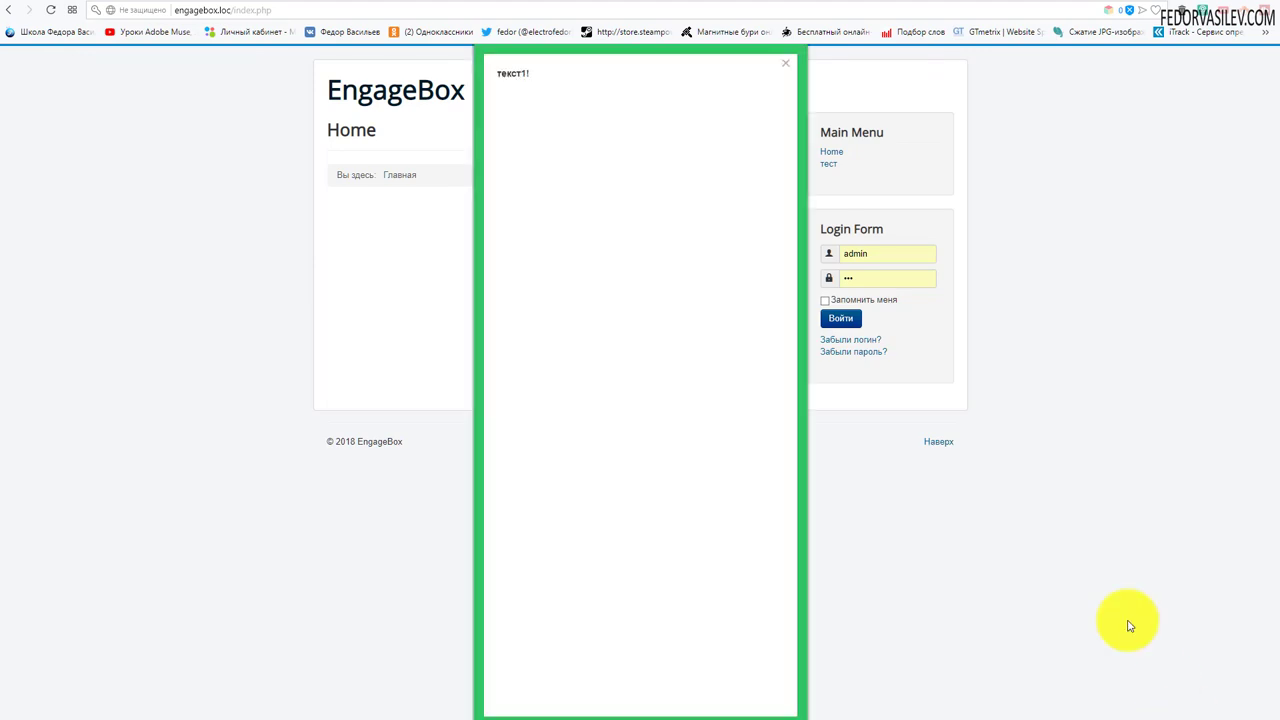
Step: Return to the box editor and read the hints for Ширина and Высота in the appearance settings (Внешний вид)
click(1075, 5)
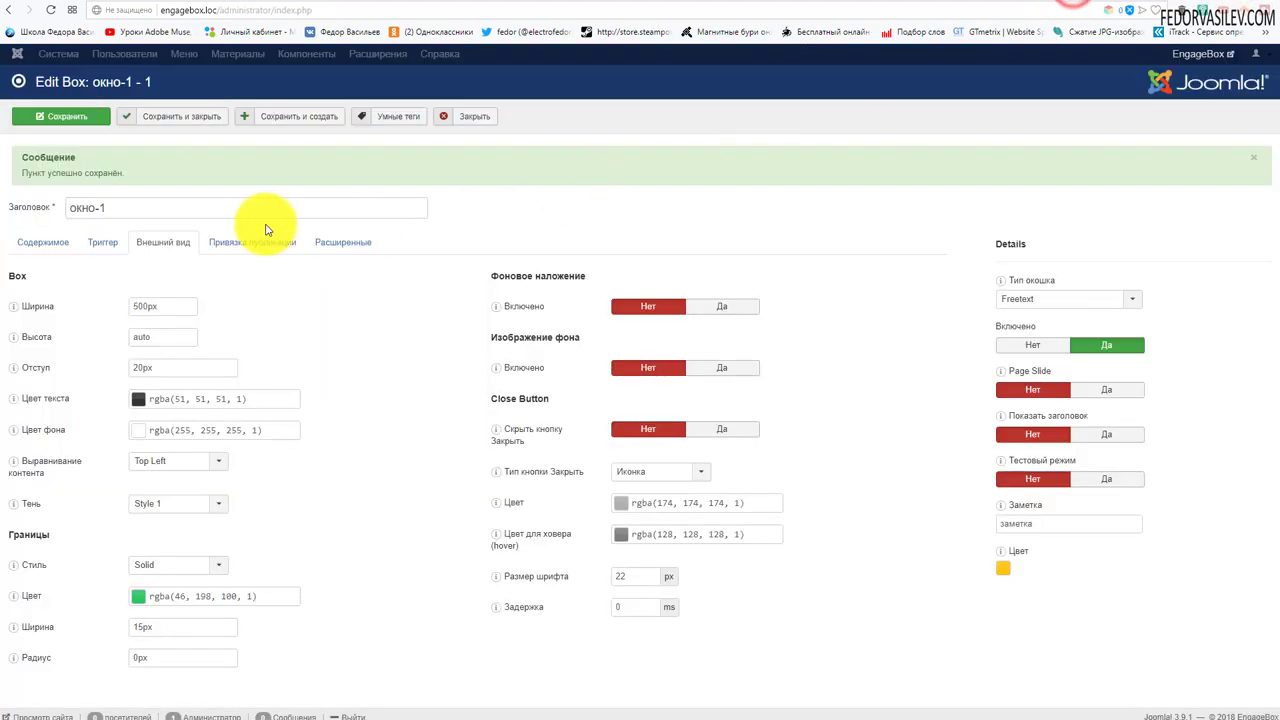
mouse_move(40, 314)
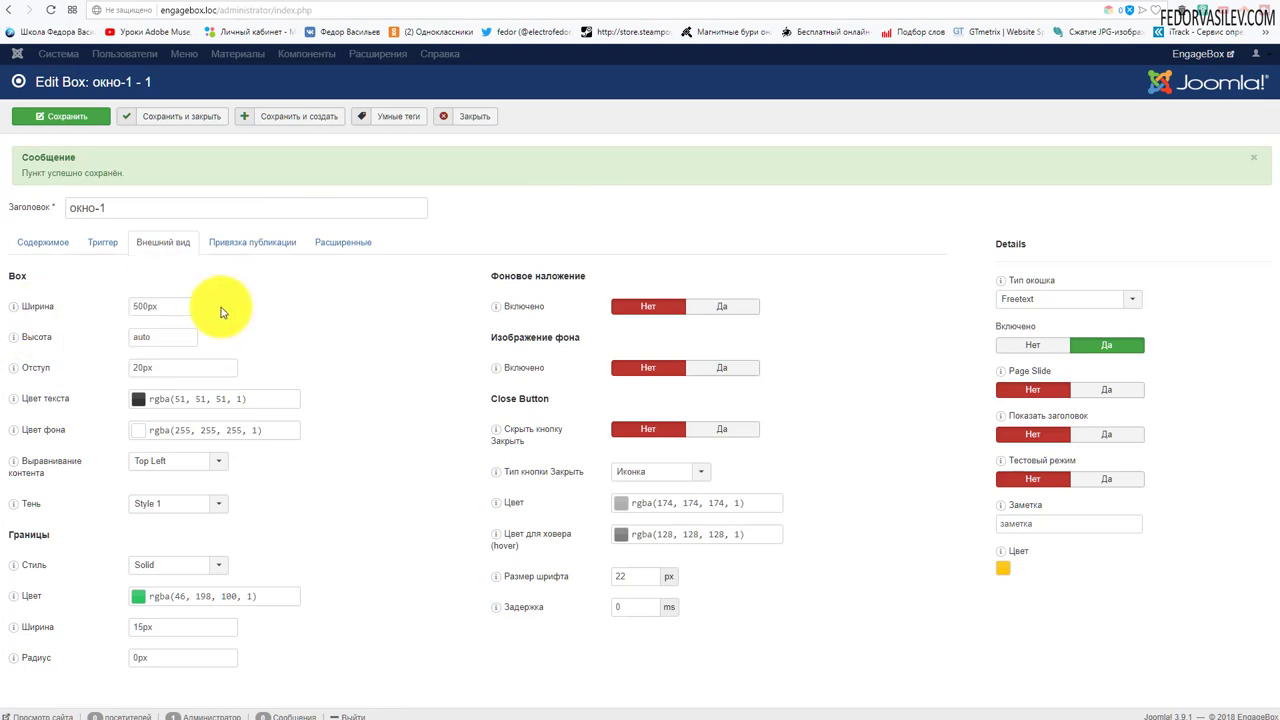
mouse_move(32, 340)
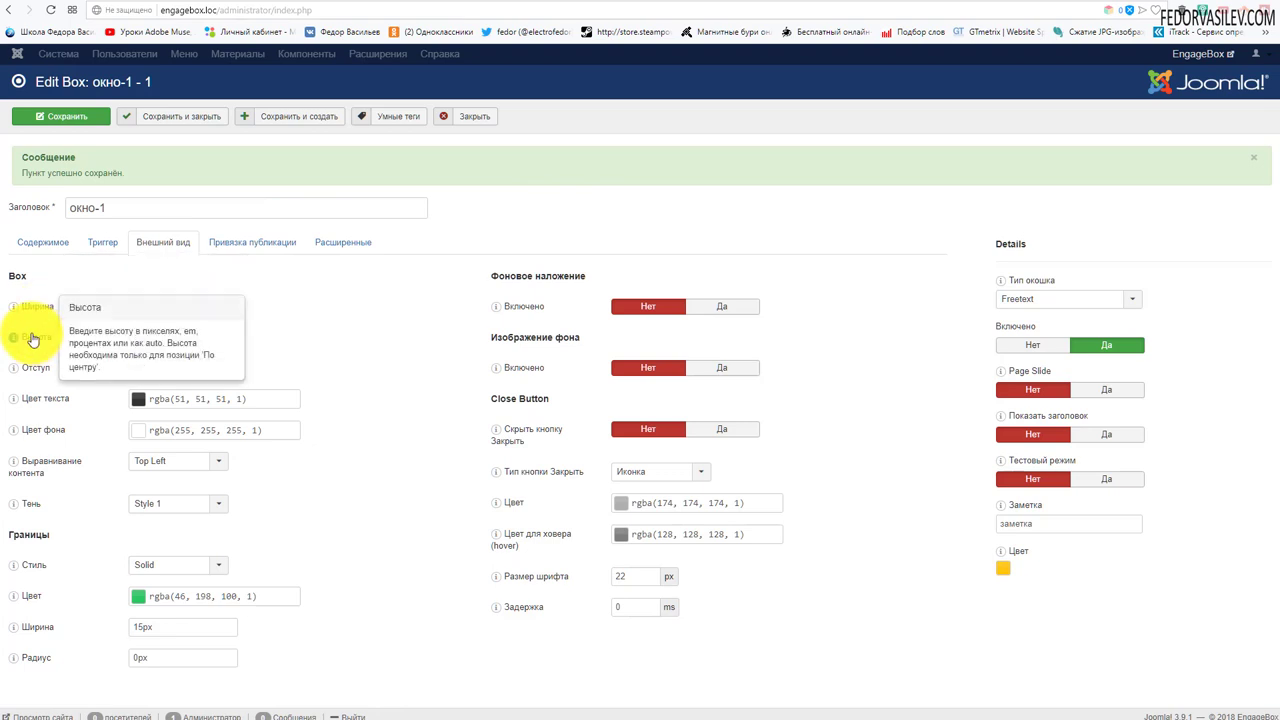
Step: Inspect the popup on the site in the developer tools' mobile device view, reloading and closing it, and exit the developer tools
click(1109, 2)
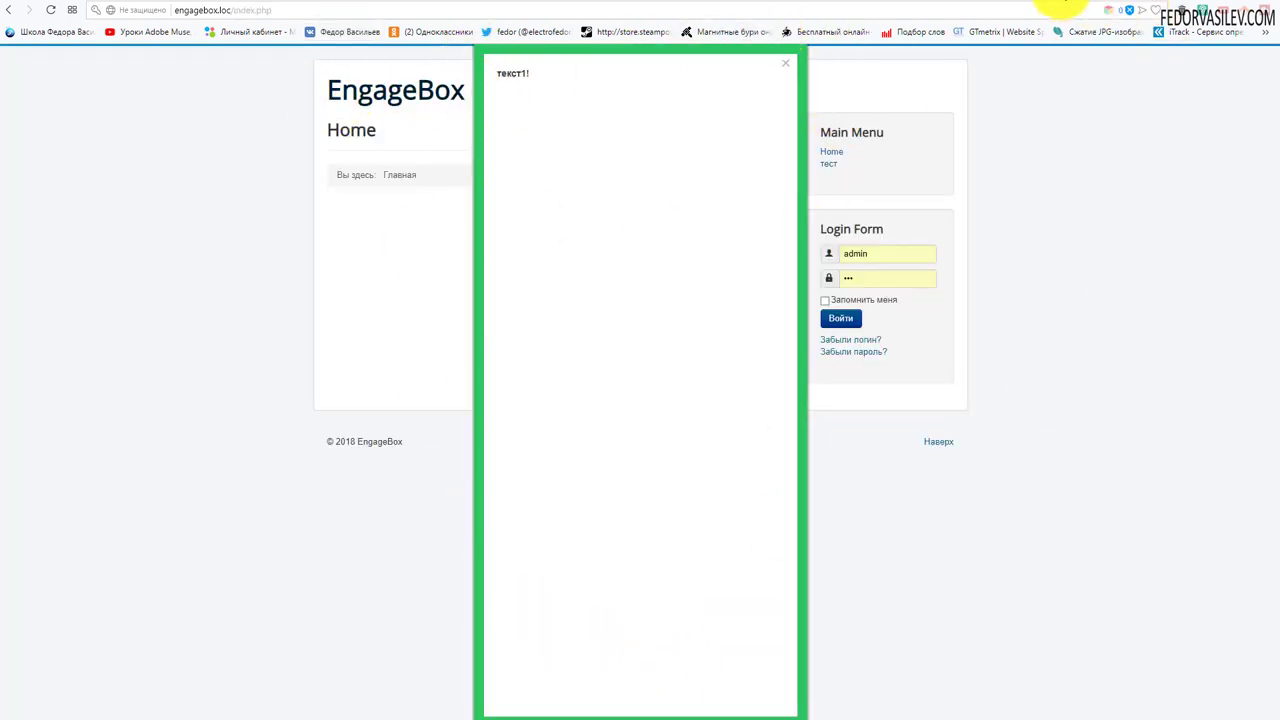
right_click(1014, 213)
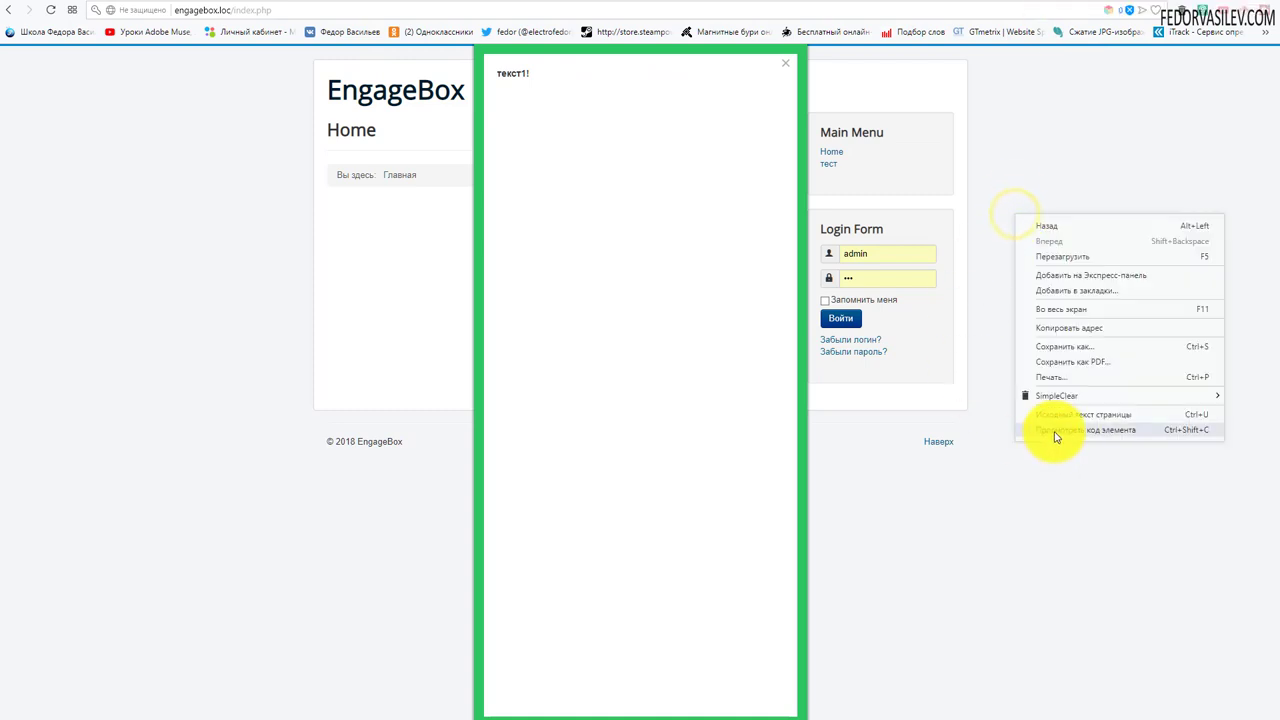
click(1055, 433)
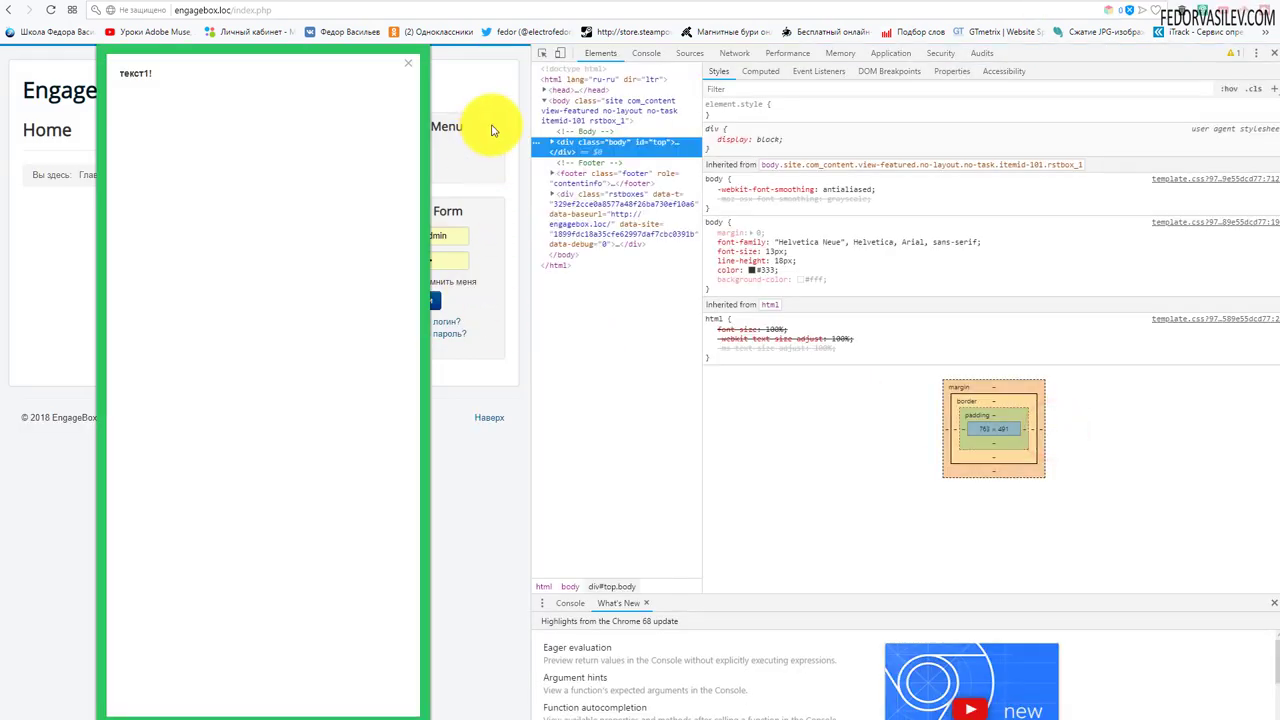
click(561, 54)
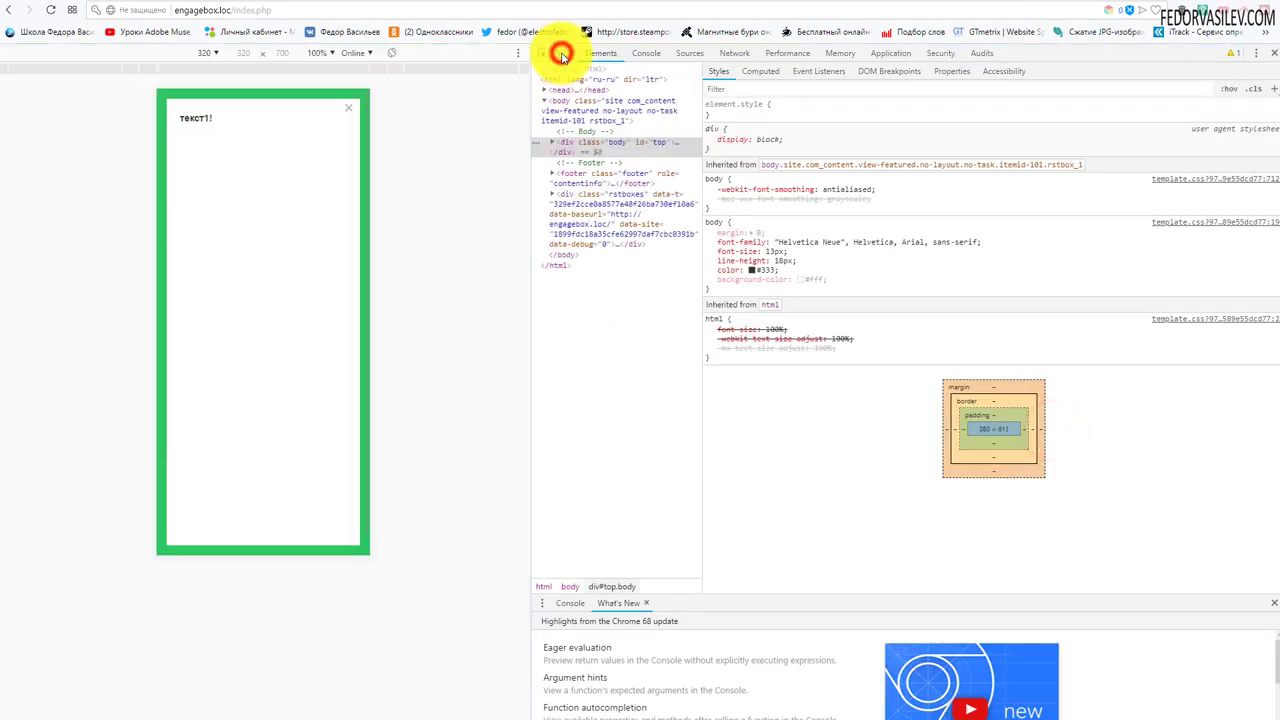
click(349, 107)
click(51, 11)
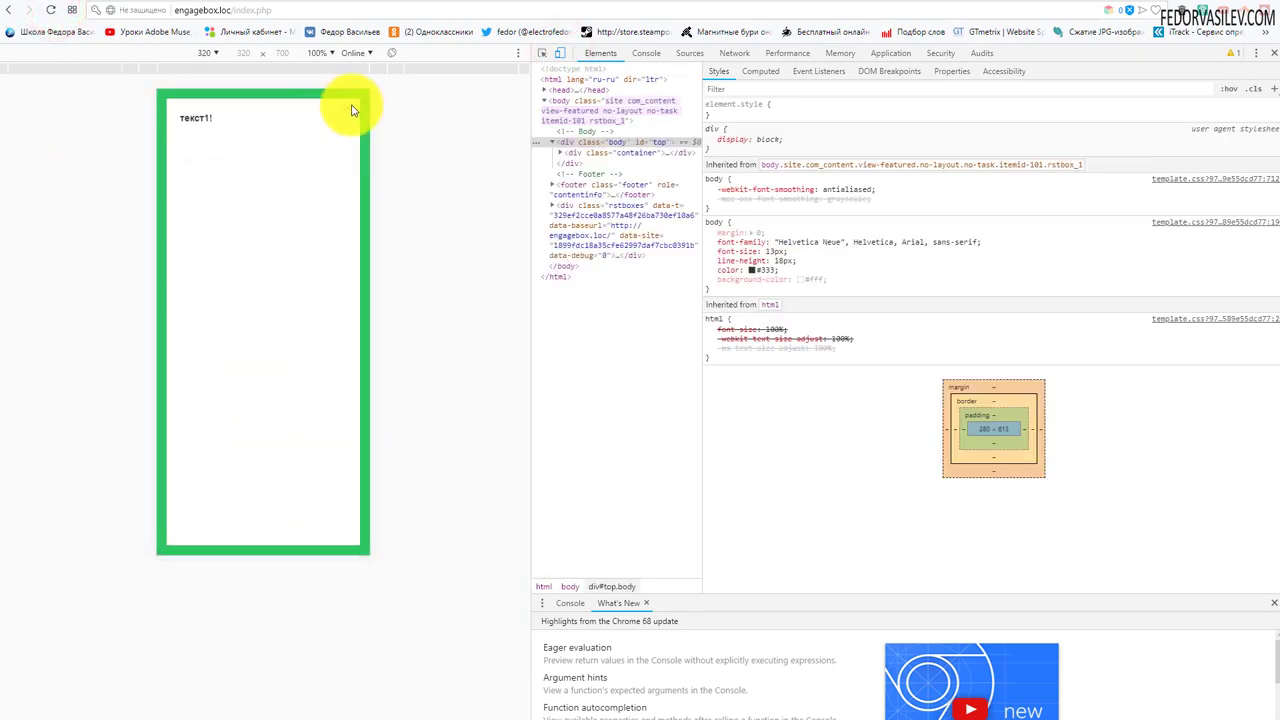
click(351, 110)
click(1273, 53)
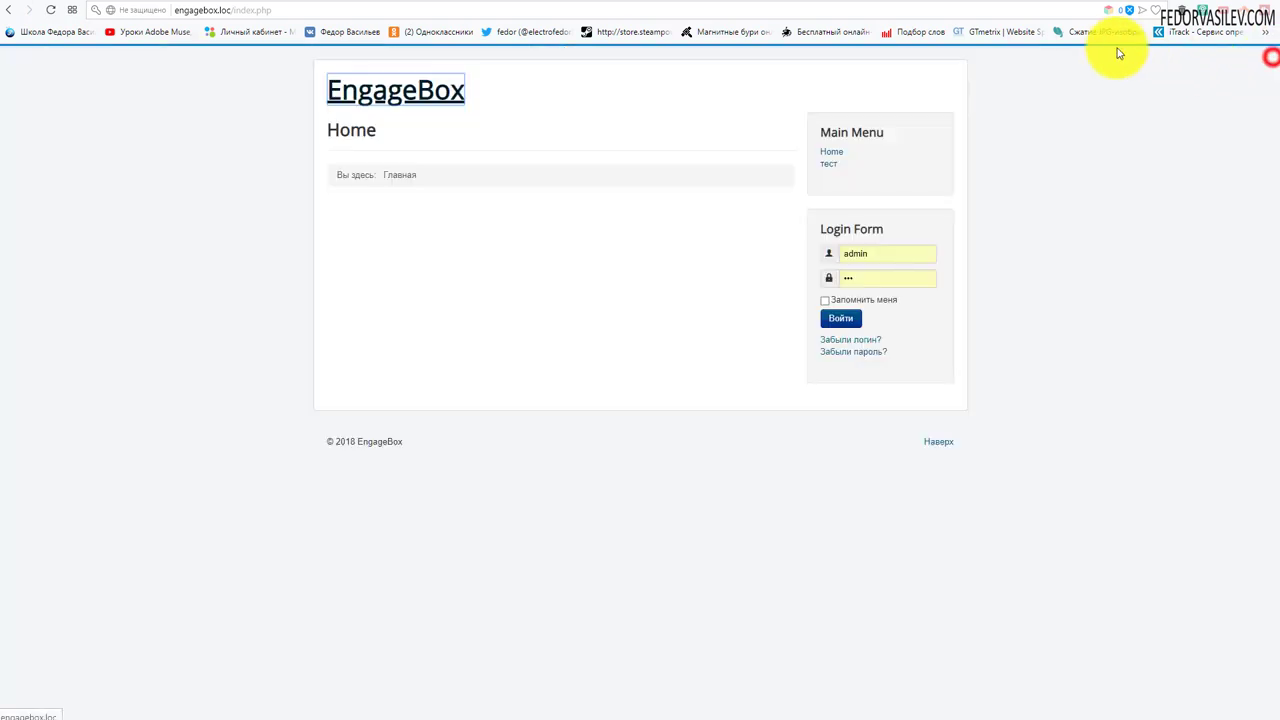
Step: Return to the box editor and set the box height (Высота) to 500px
click(163, 333)
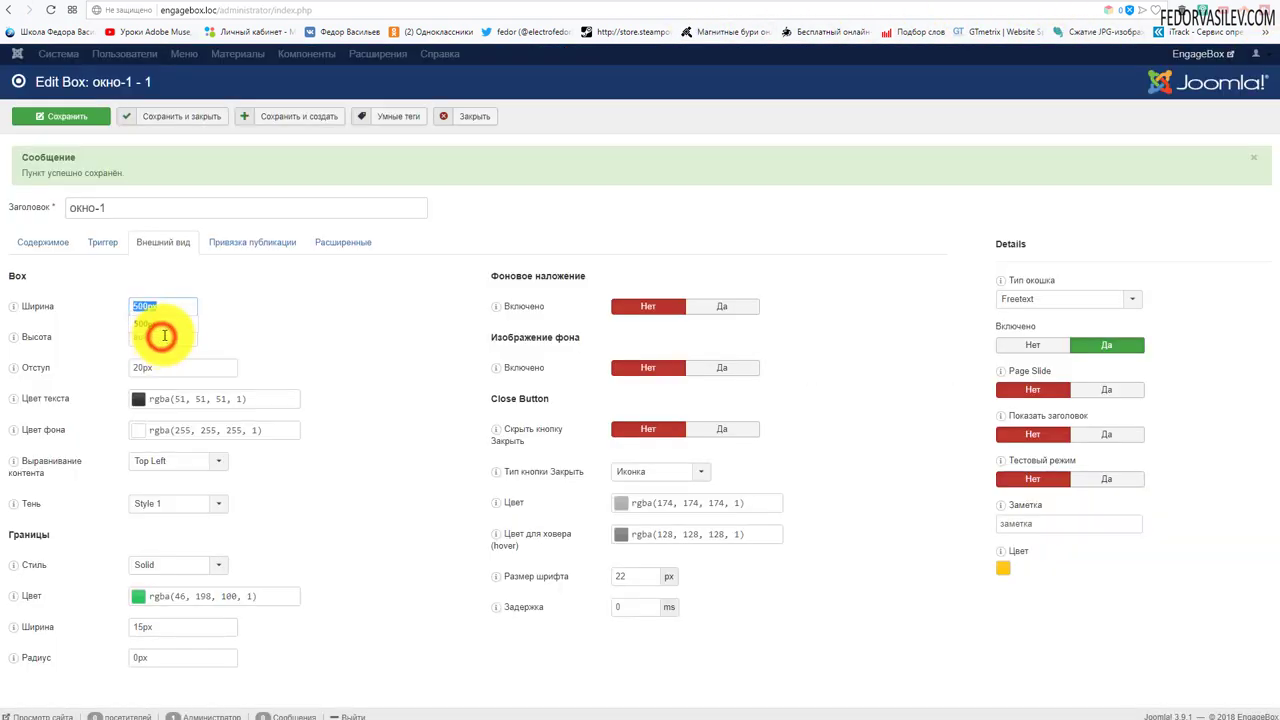
double_click(163, 337)
text(500px)
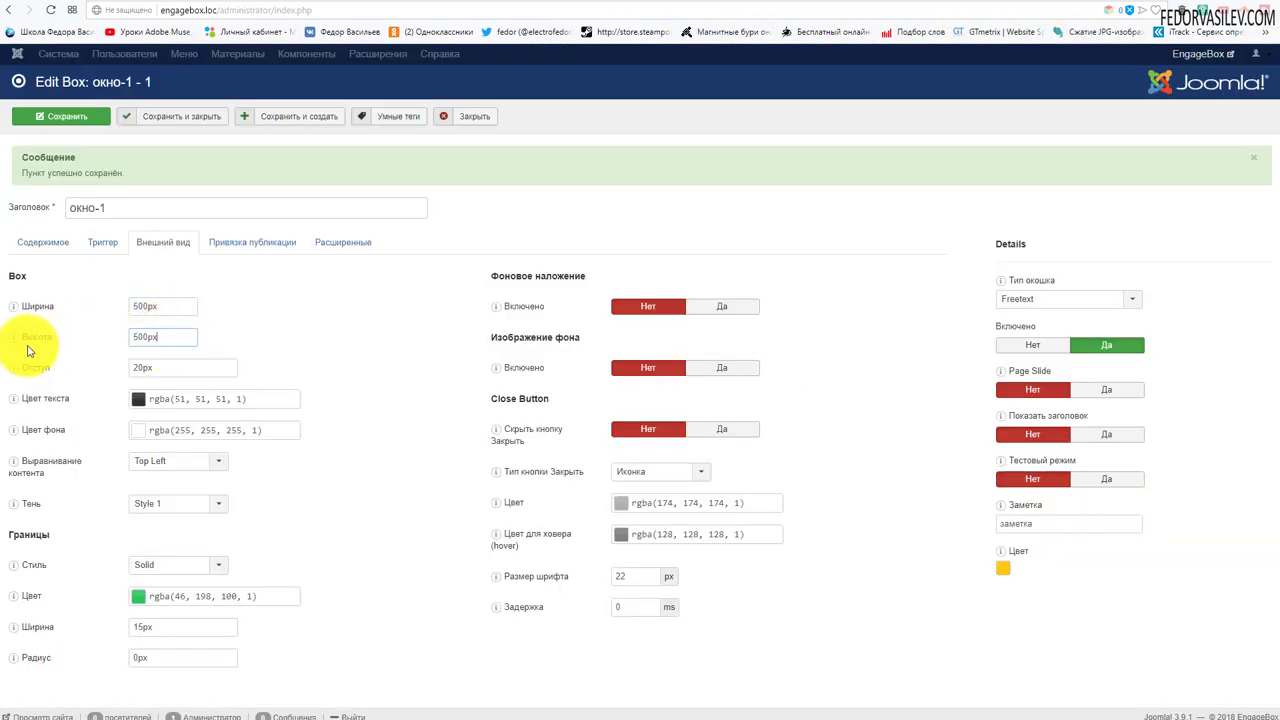
click(329, 292)
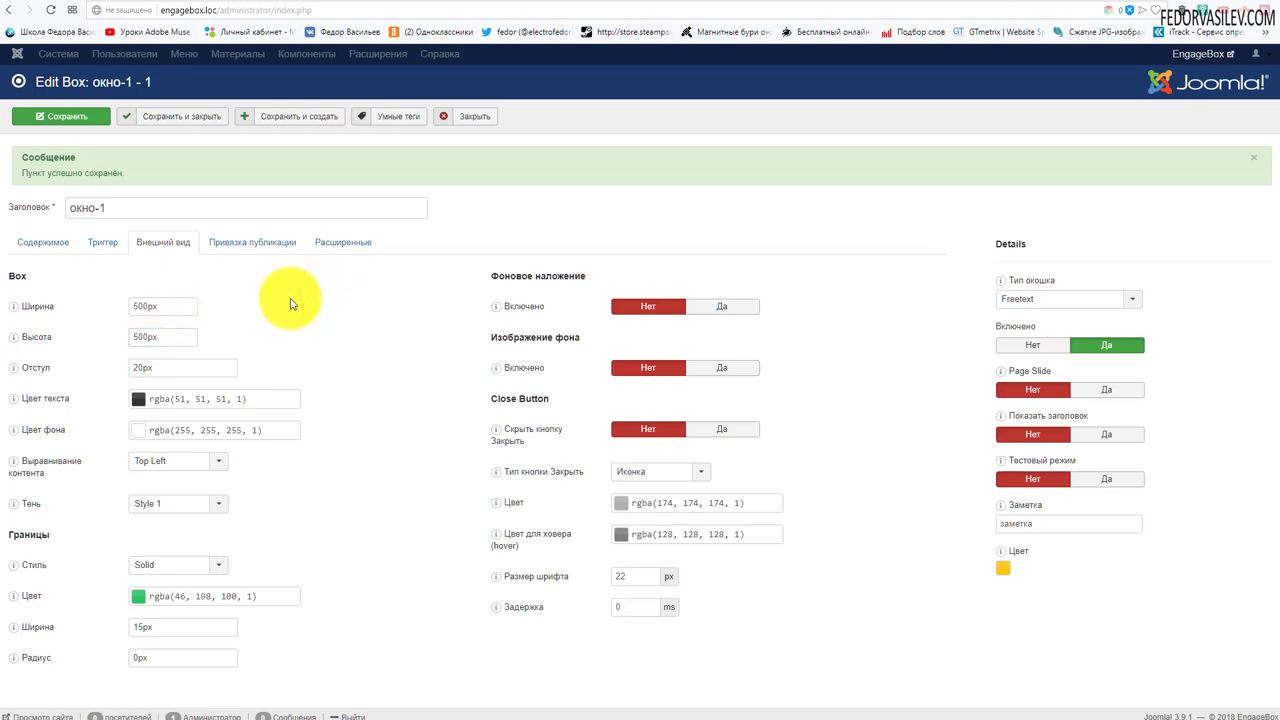
Step: Set the box's padding (Отступ) to 50px and save the box
mouse_move(43, 375)
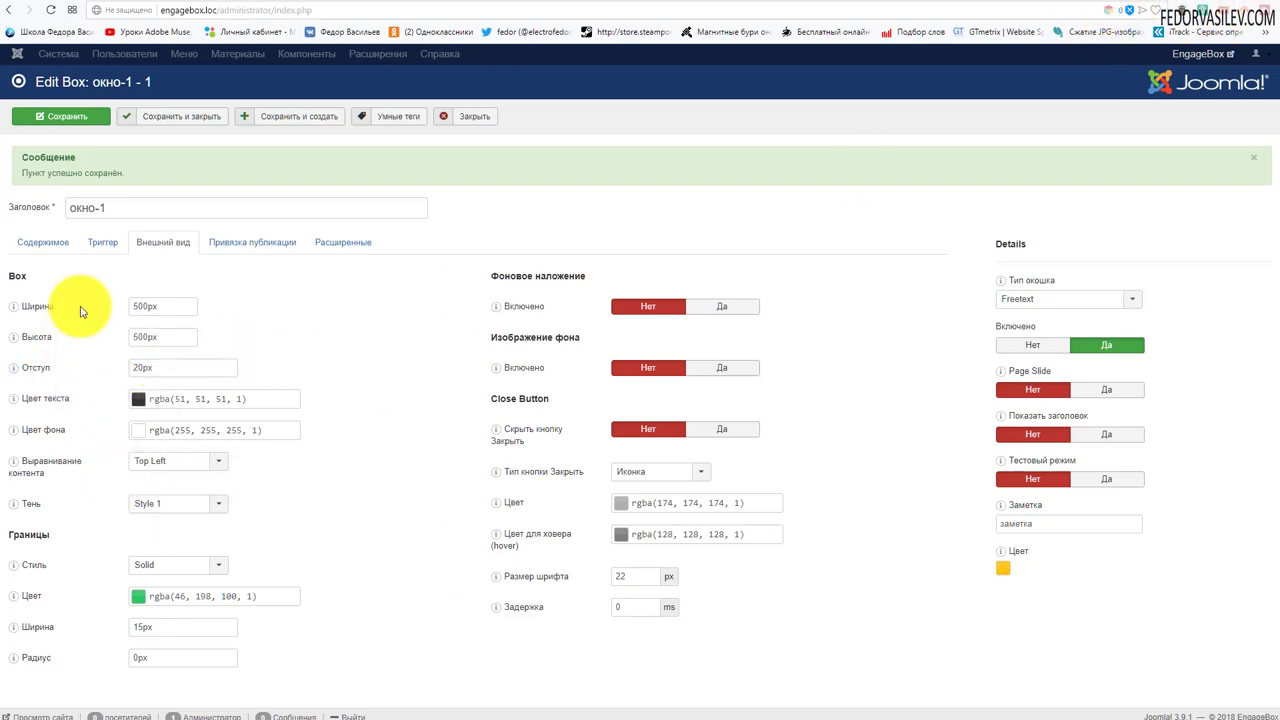
click(100, 242)
click(17, 243)
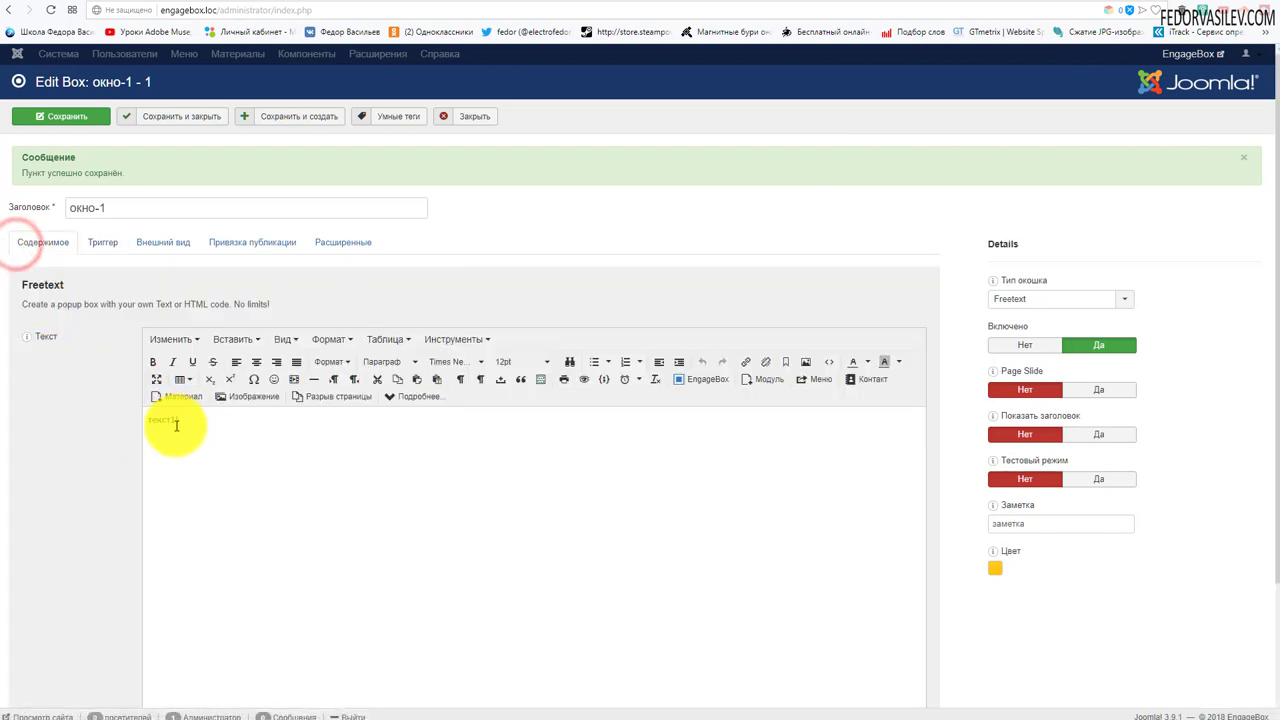
click(166, 252)
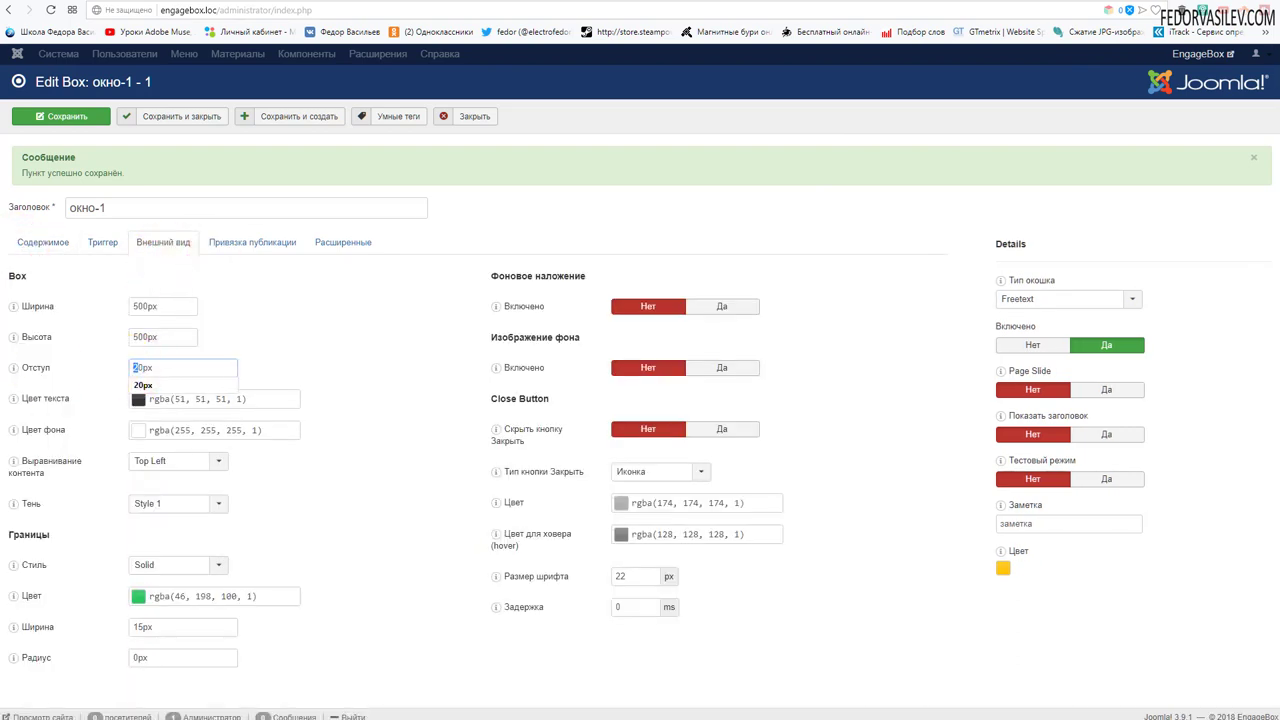
click(62, 116)
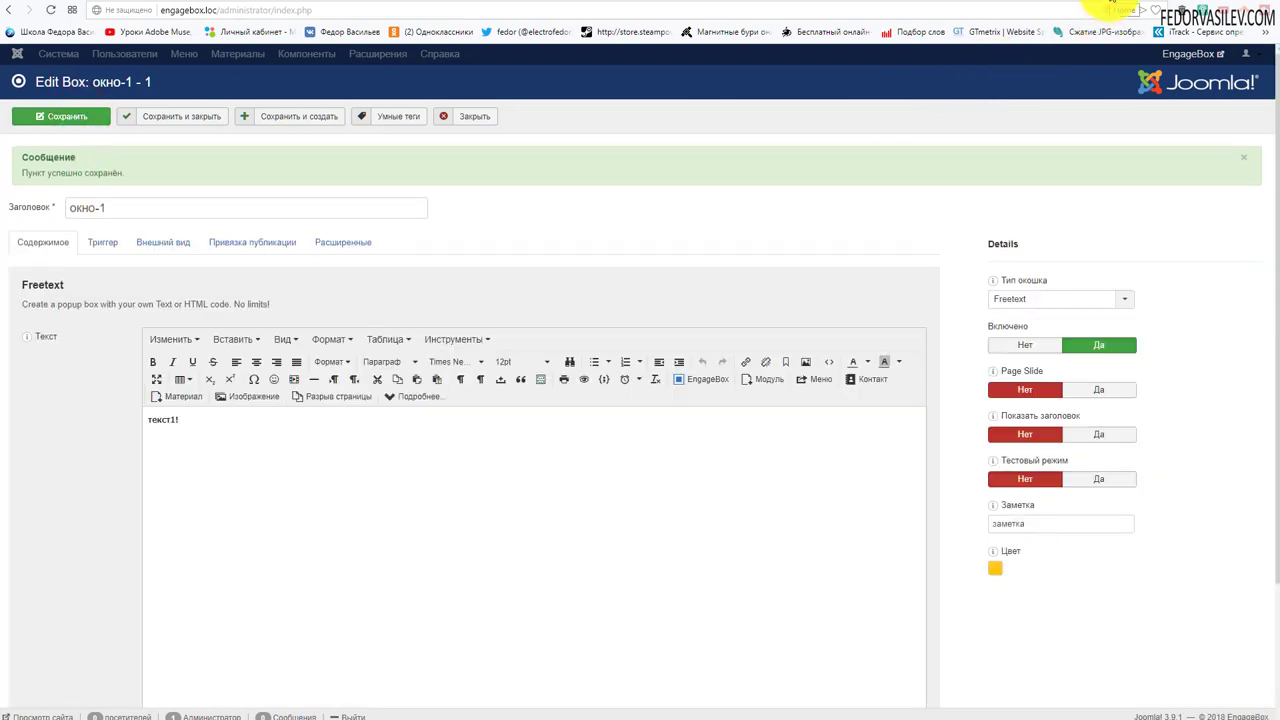
Step: Reload the site to check the popup's height and text padding, and return to the box's appearance settings
click(1094, 5)
click(50, 10)
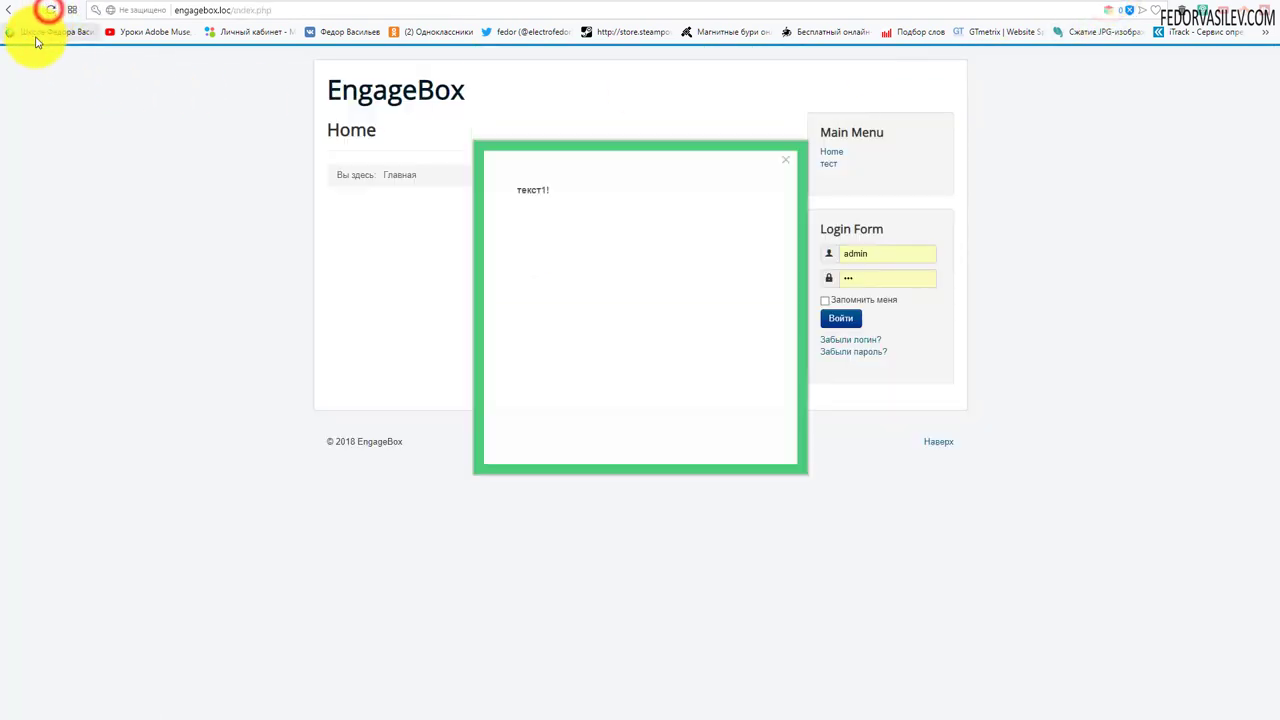
drag(517, 267, 556, 272)
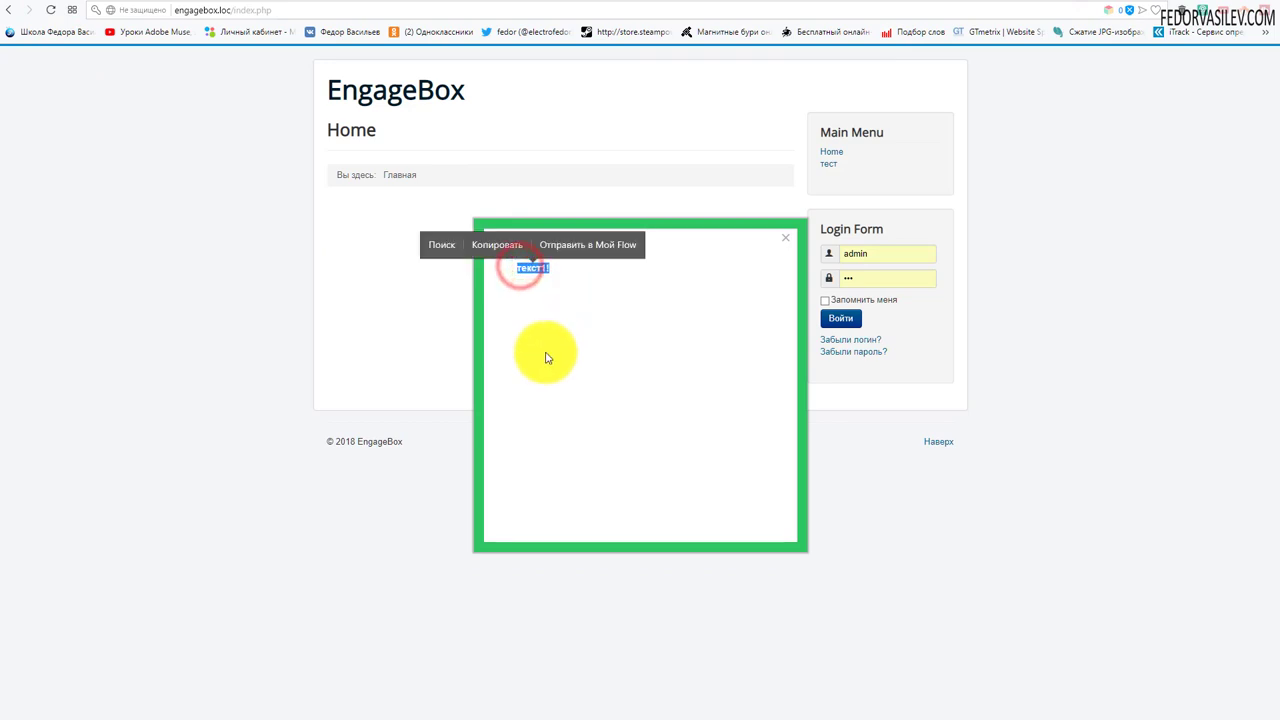
click(410, 325)
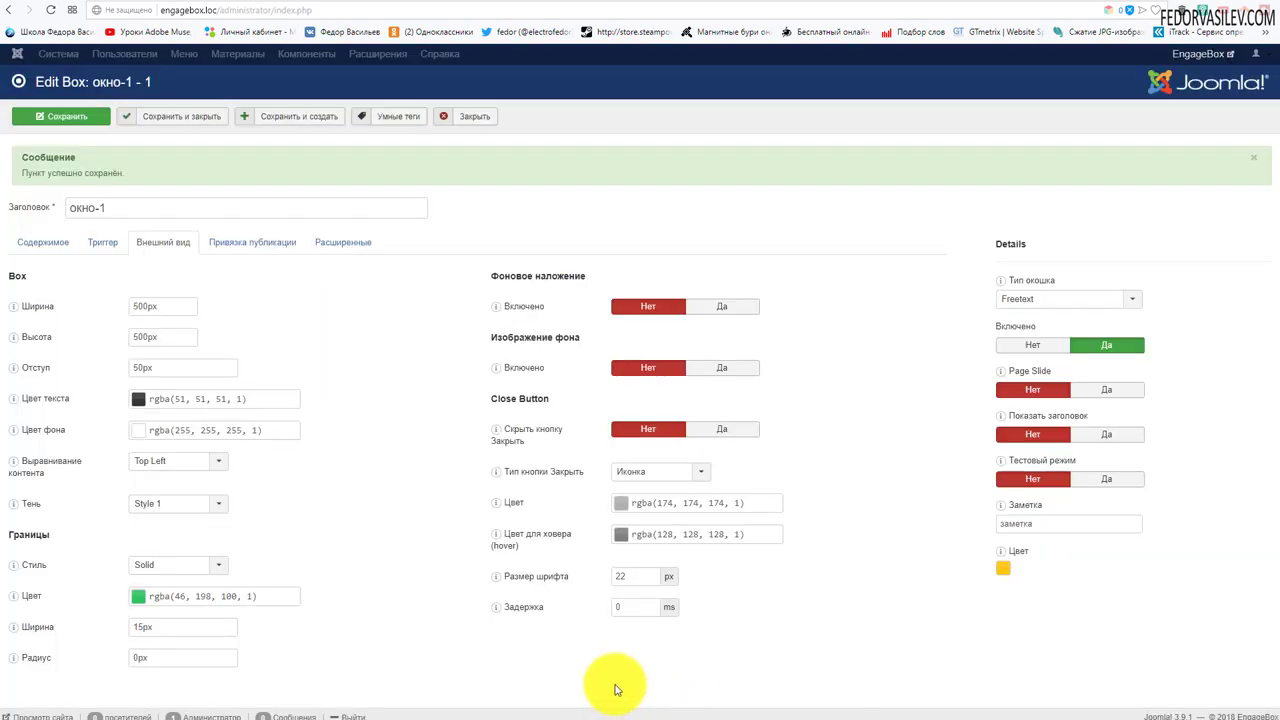
Step: Set the box's text colour (Цвет текста) to red, rgba(255, 0, 0, 1), and save the box
click(138, 400)
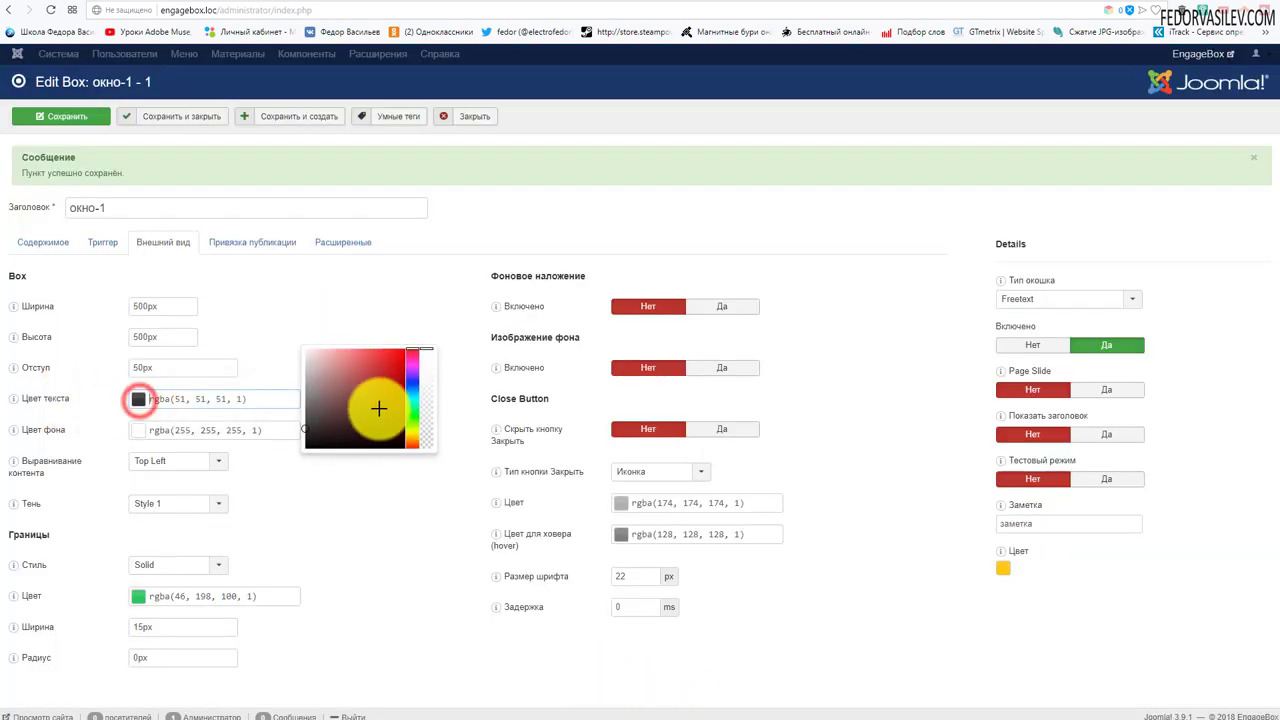
click(405, 350)
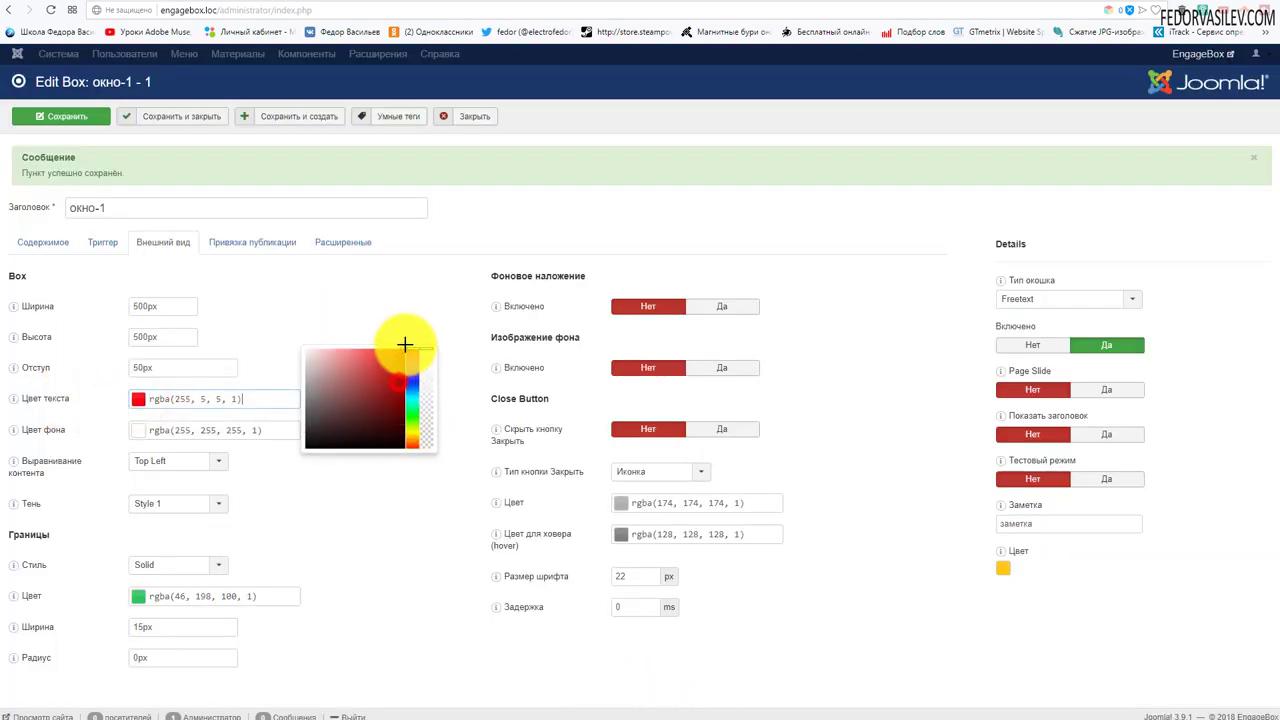
click(294, 297)
click(91, 117)
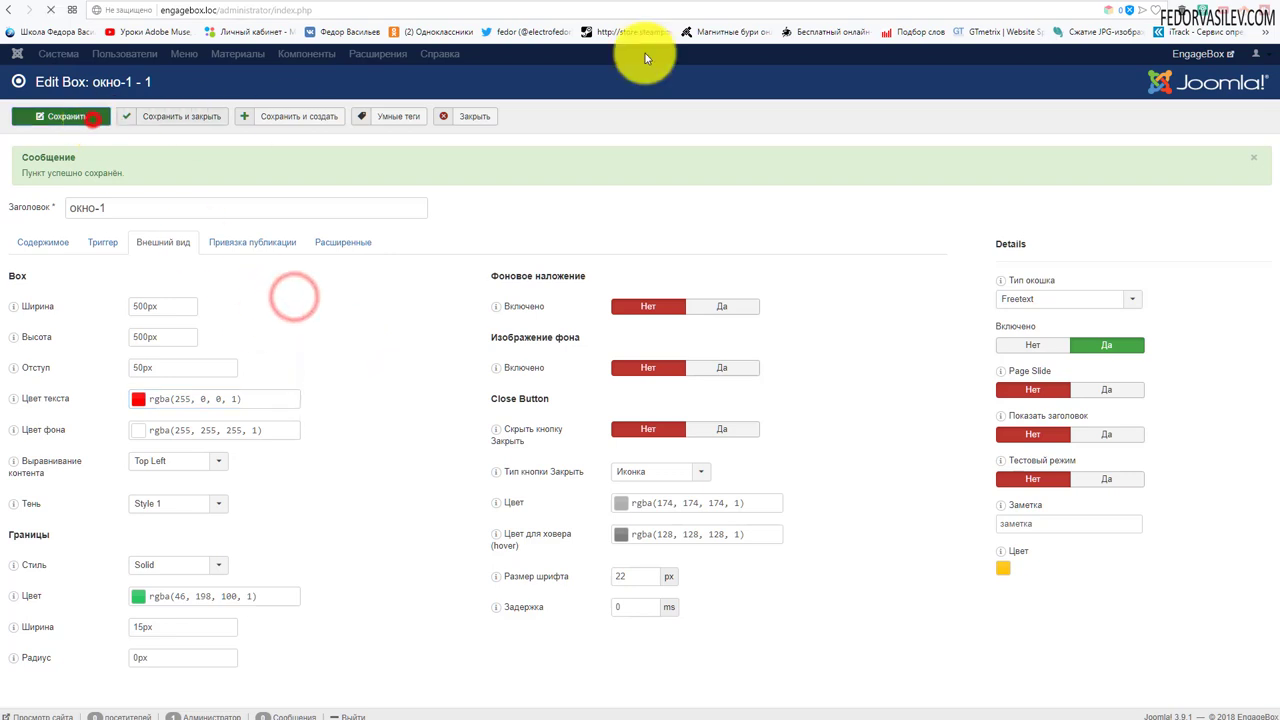
Step: Check the popup's text colour on the reloaded site and examine the text formatting in the box's content editor
click(1108, 4)
click(50, 10)
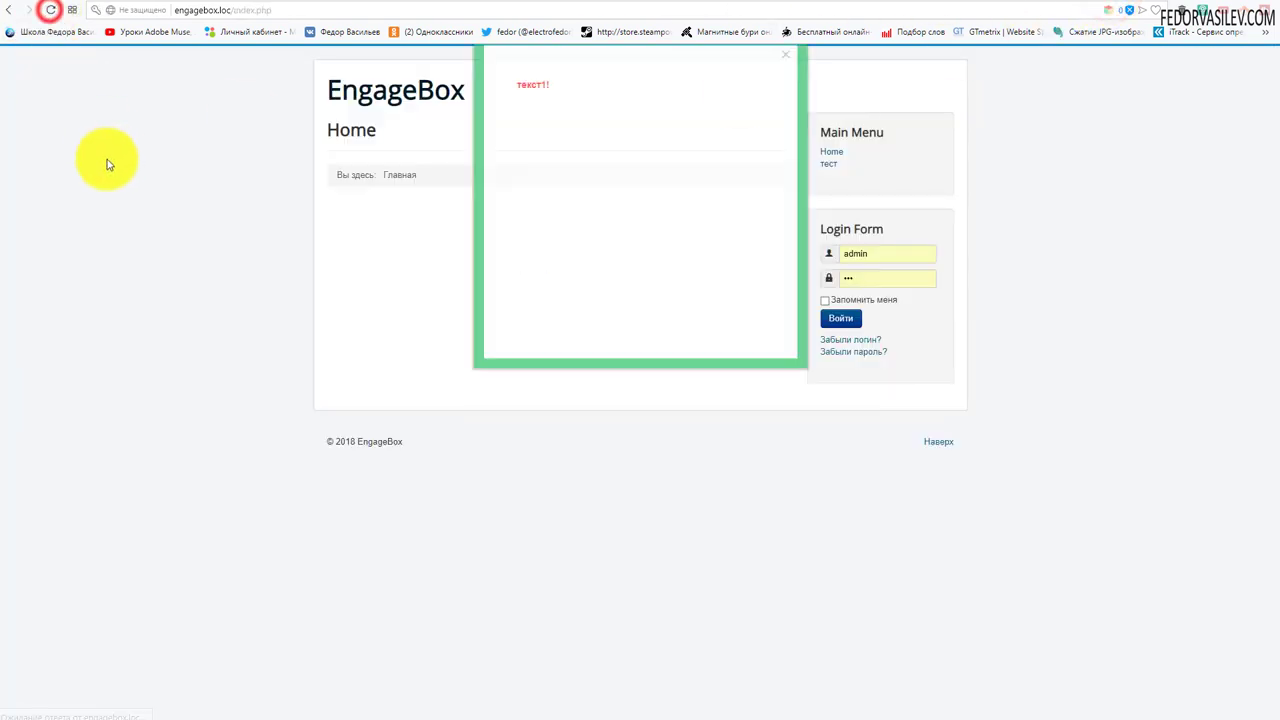
drag(522, 266, 555, 272)
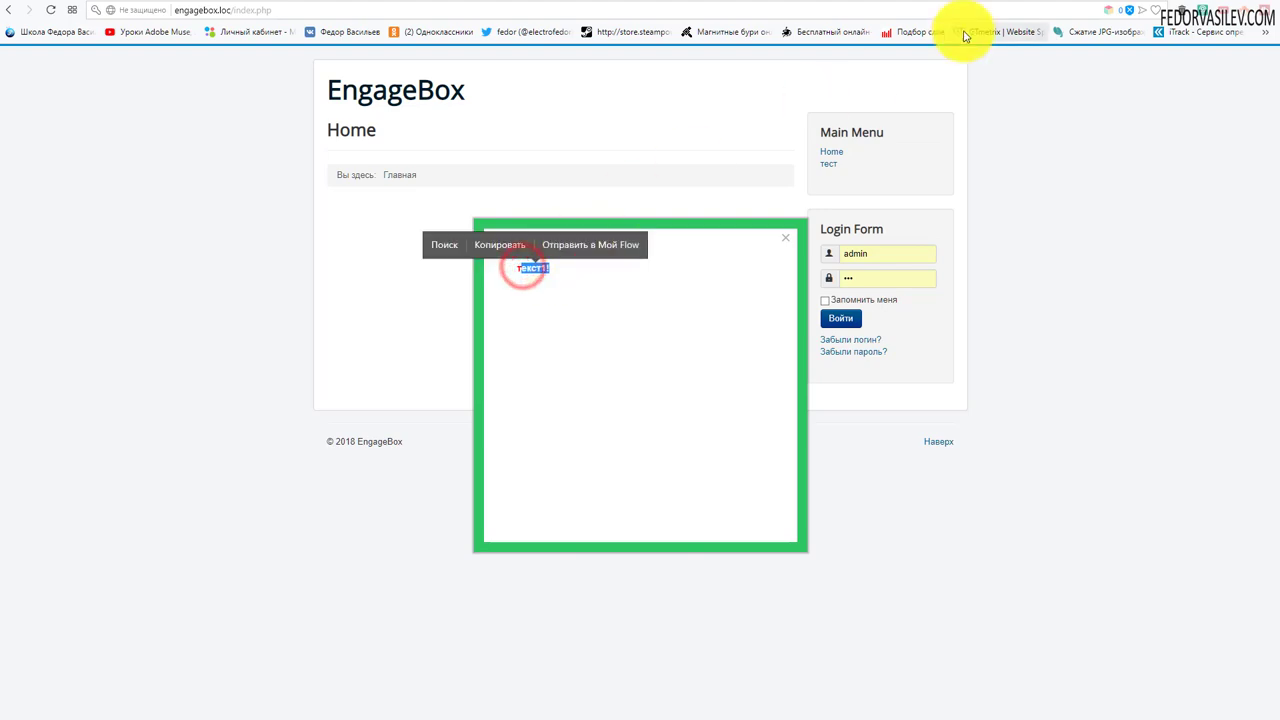
click(1066, 4)
drag(210, 290, 103, 279)
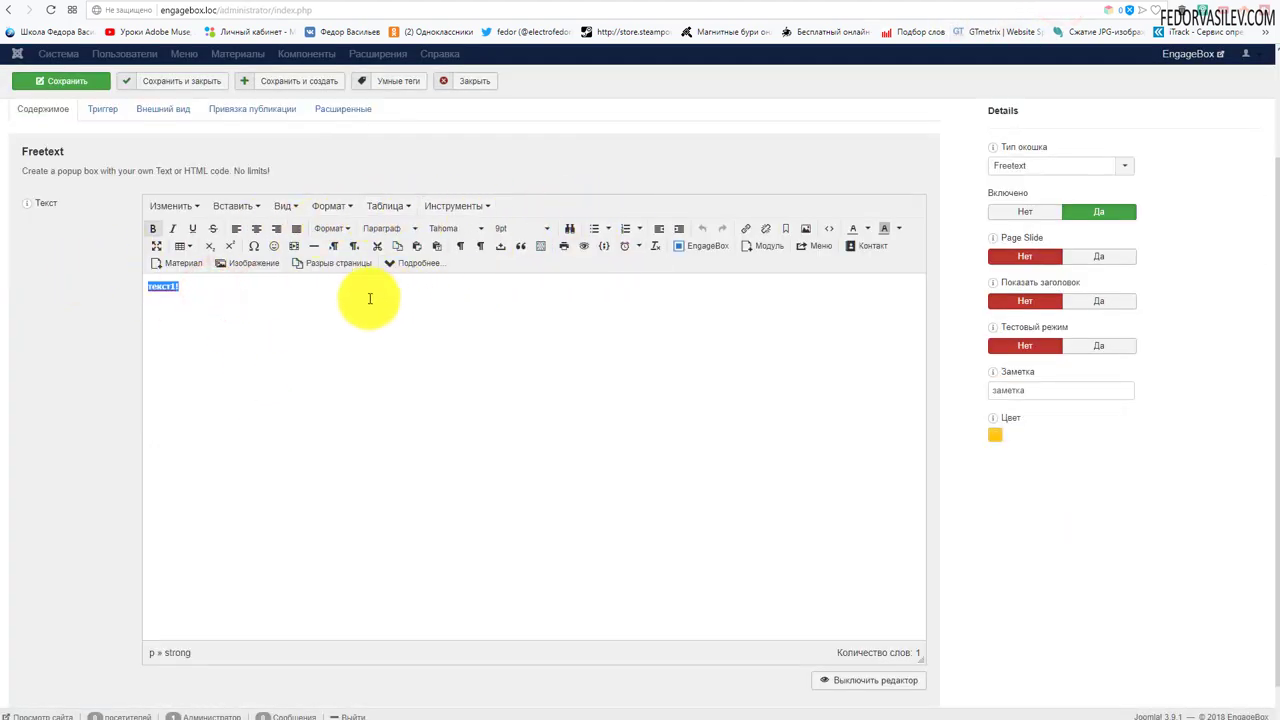
key(ctrl+s)
Step: Set the box's background colour (Цвет фона) to a semi-transparent bright green based on rgba(102, 255, 0), save, and preview it on the site
click(172, 244)
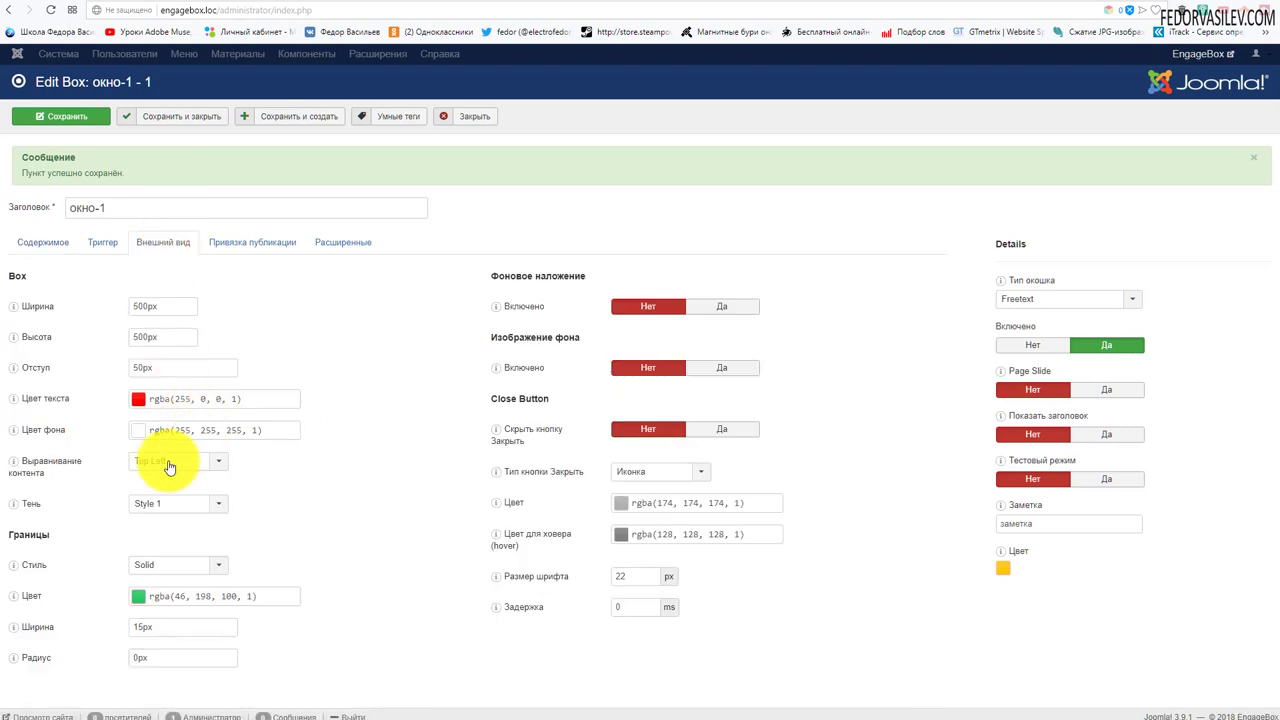
click(141, 441)
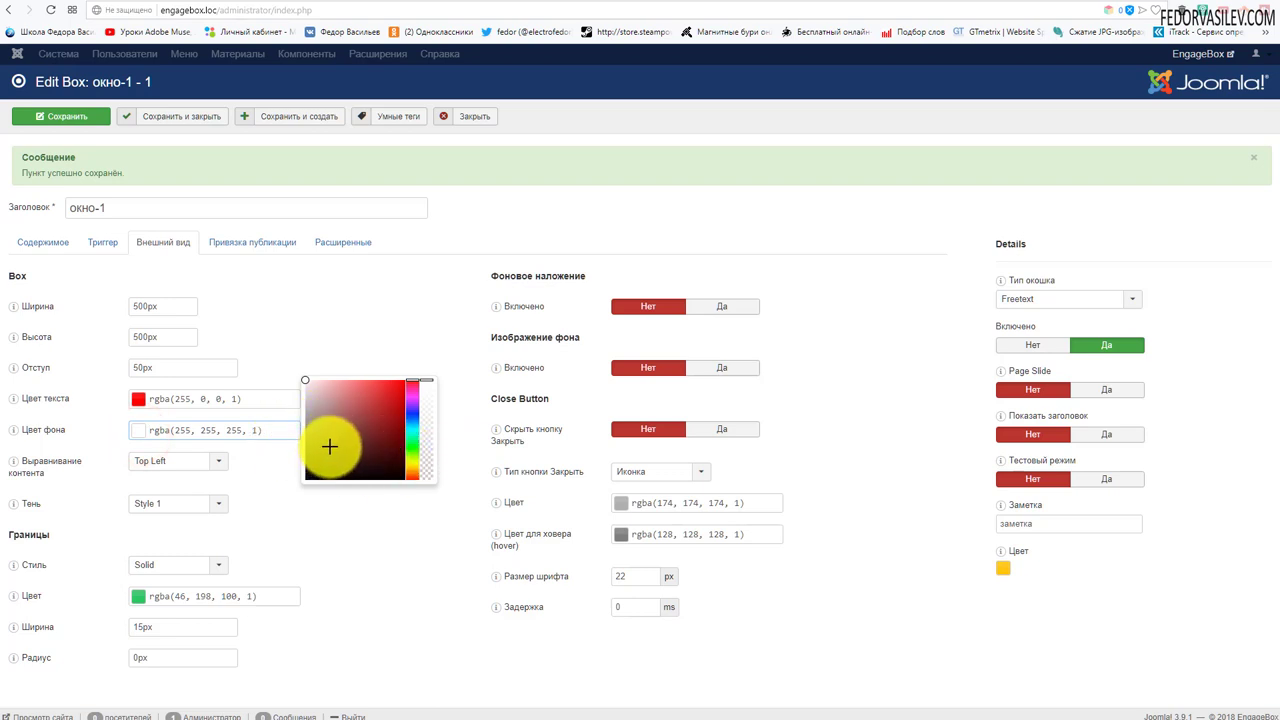
click(413, 453)
drag(363, 414, 423, 274)
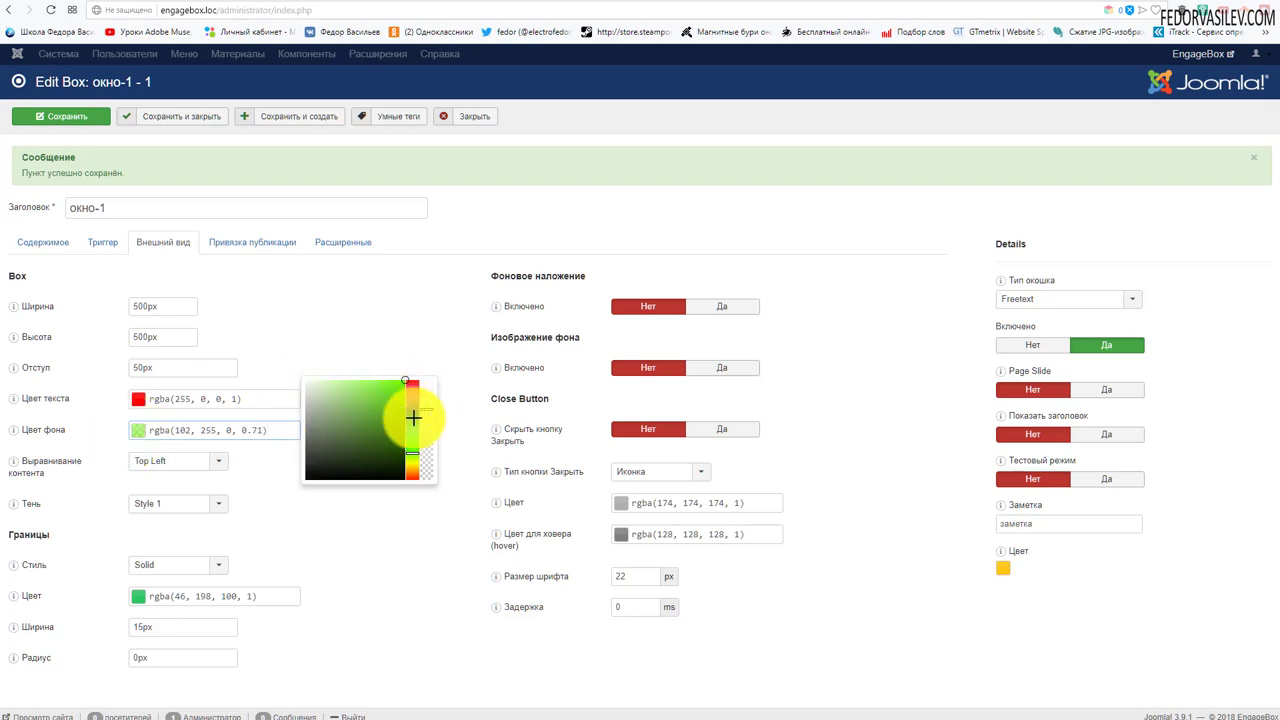
drag(428, 426, 428, 397)
click(82, 124)
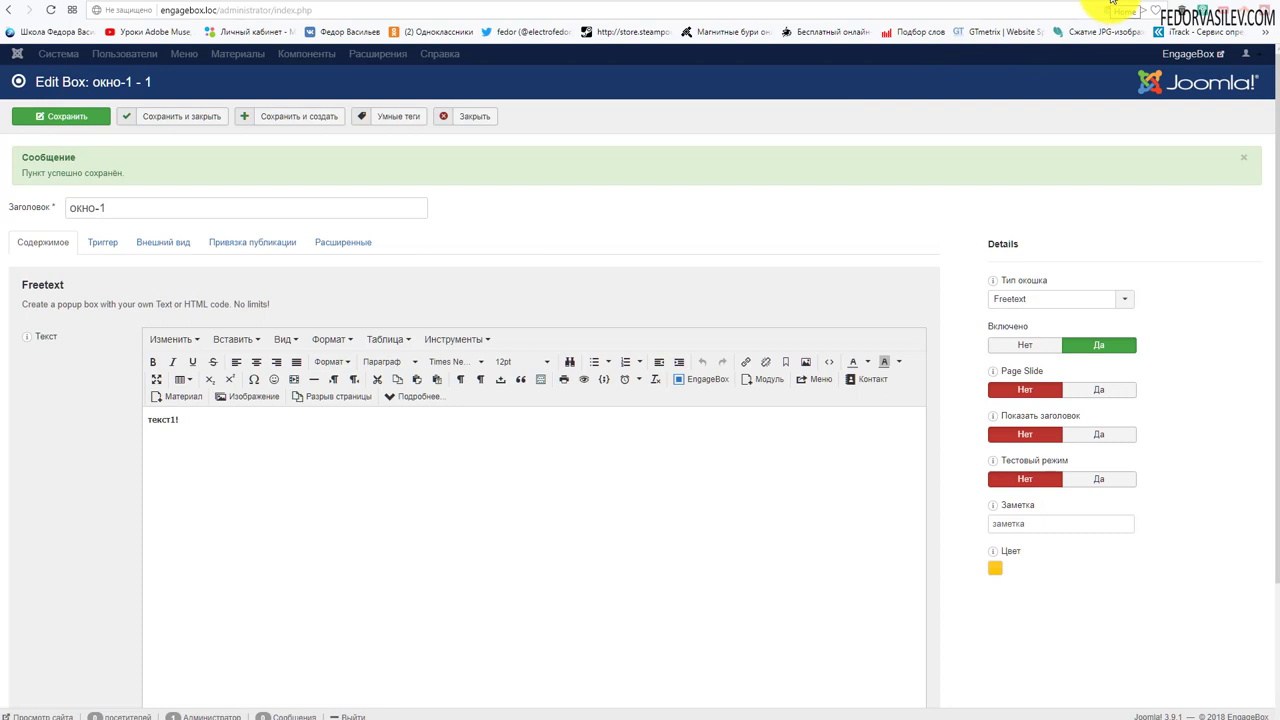
click(1110, 2)
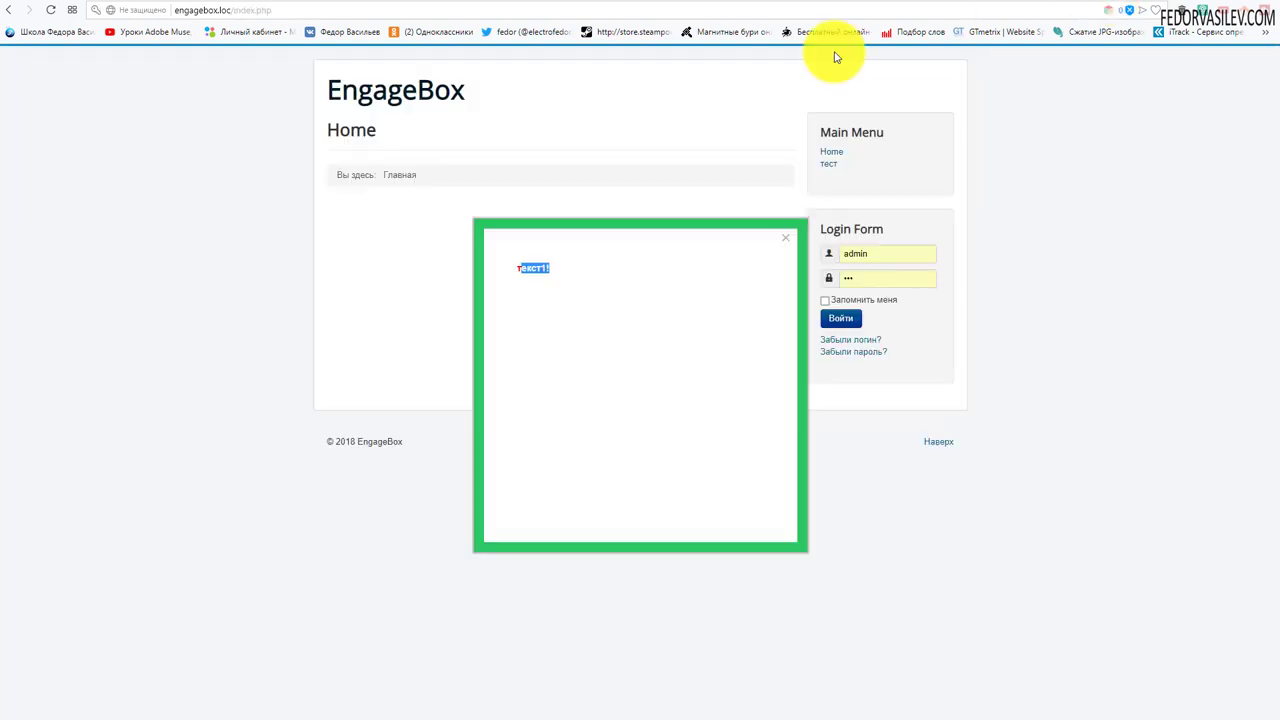
click(52, 10)
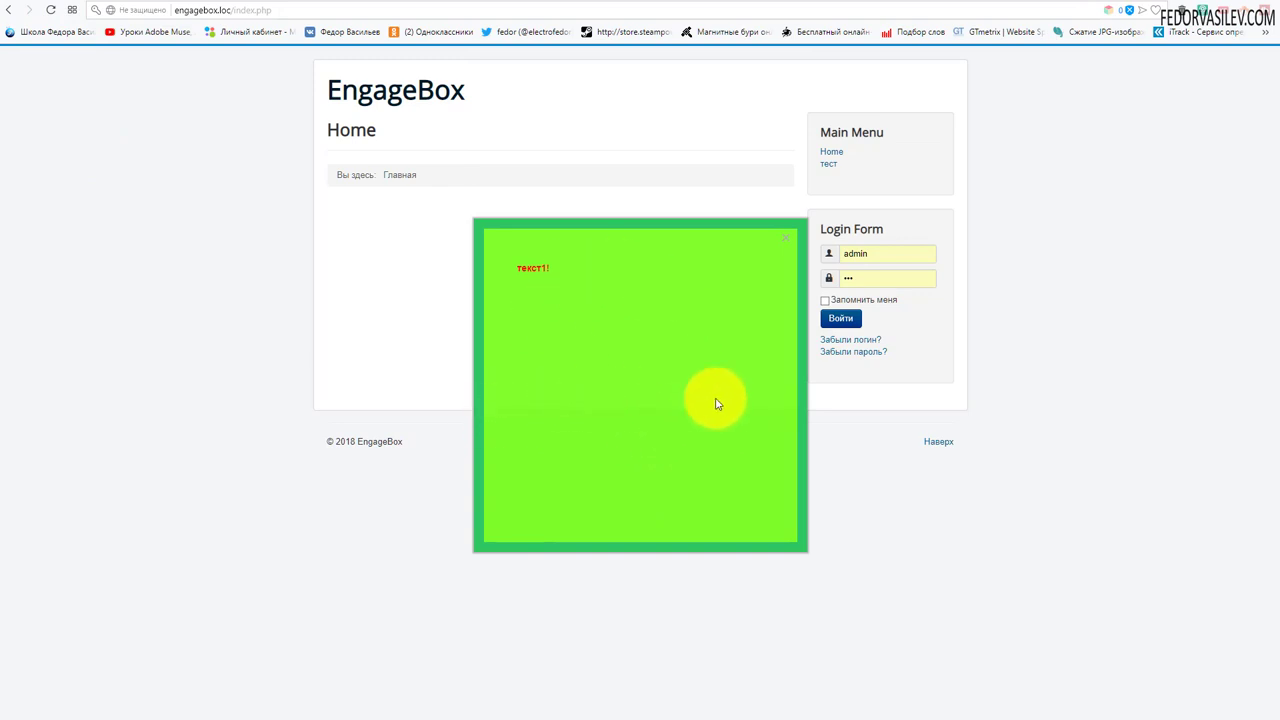
Step: Close the popup on the site and make the box's background colour (Цвет фона) fully opaque, rgba(102, 255, 0, 1)
click(785, 237)
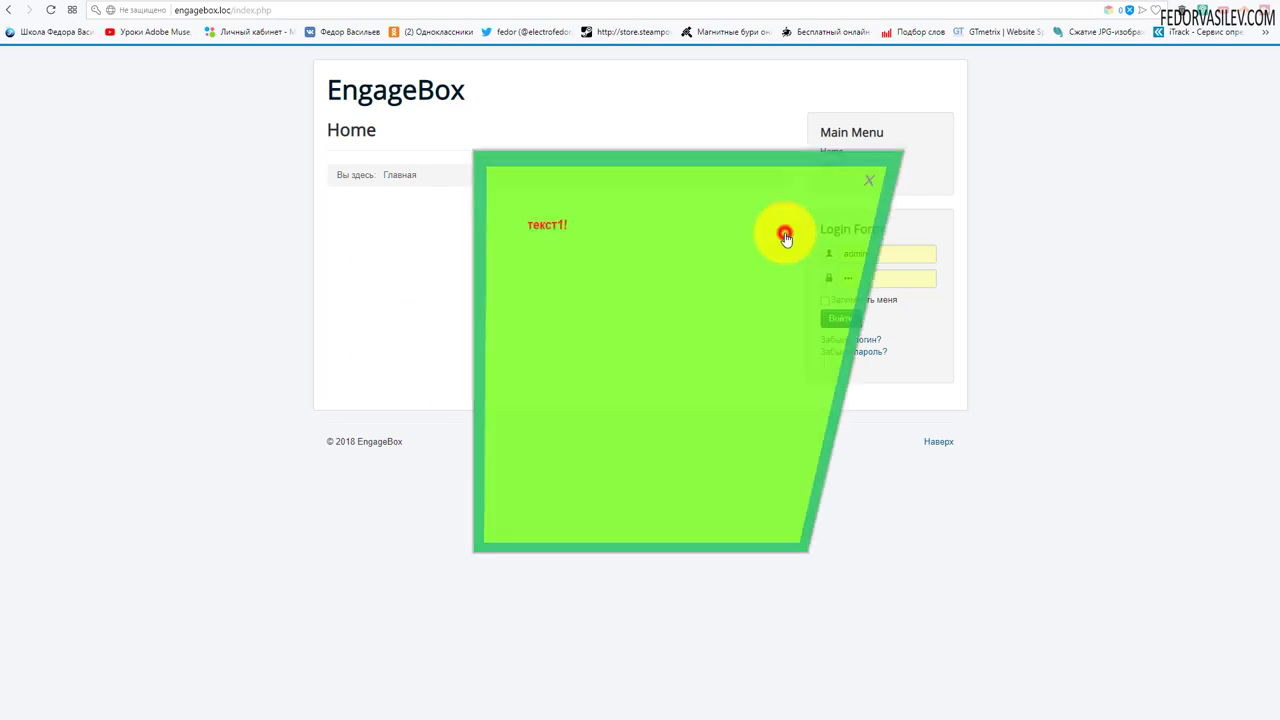
click(1072, 2)
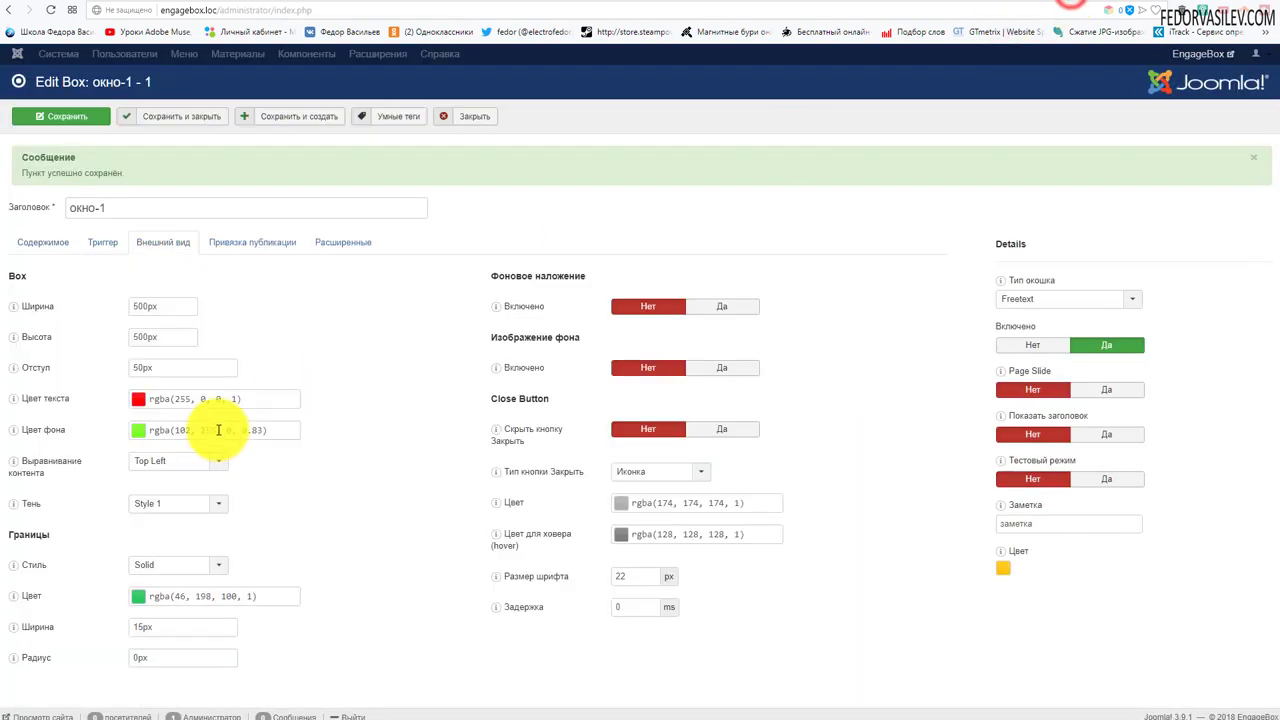
click(134, 436)
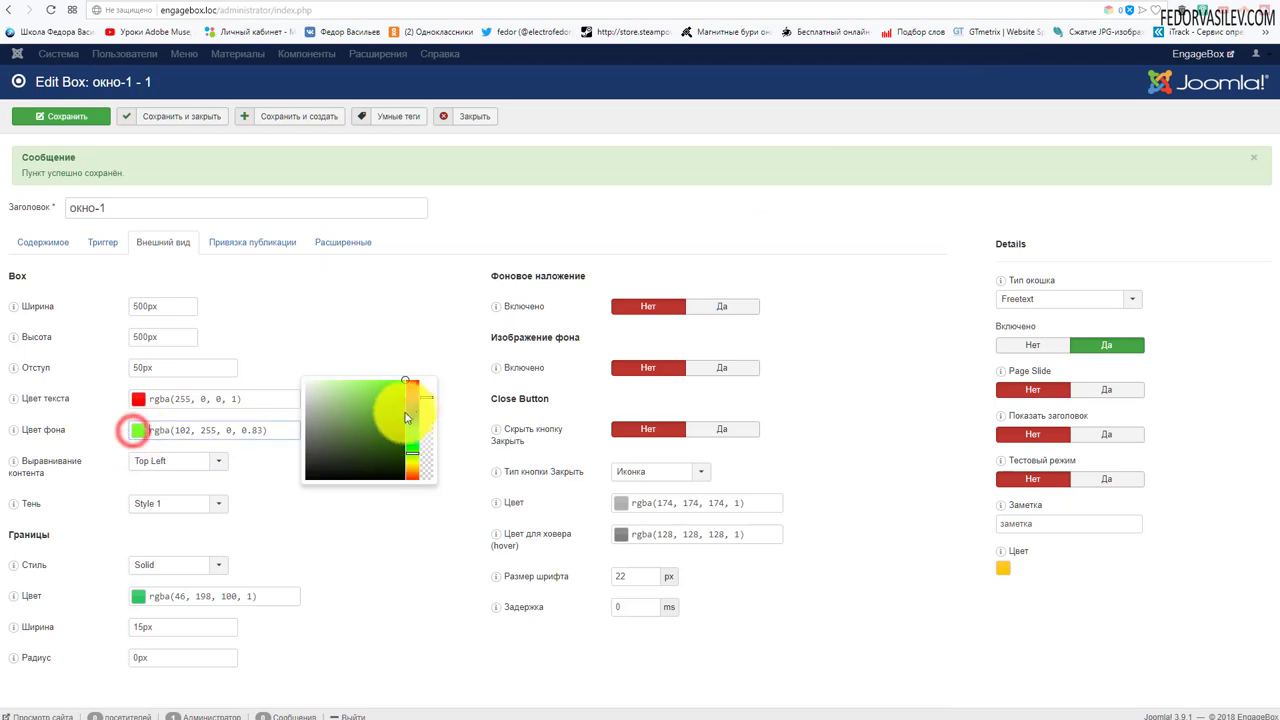
click(428, 403)
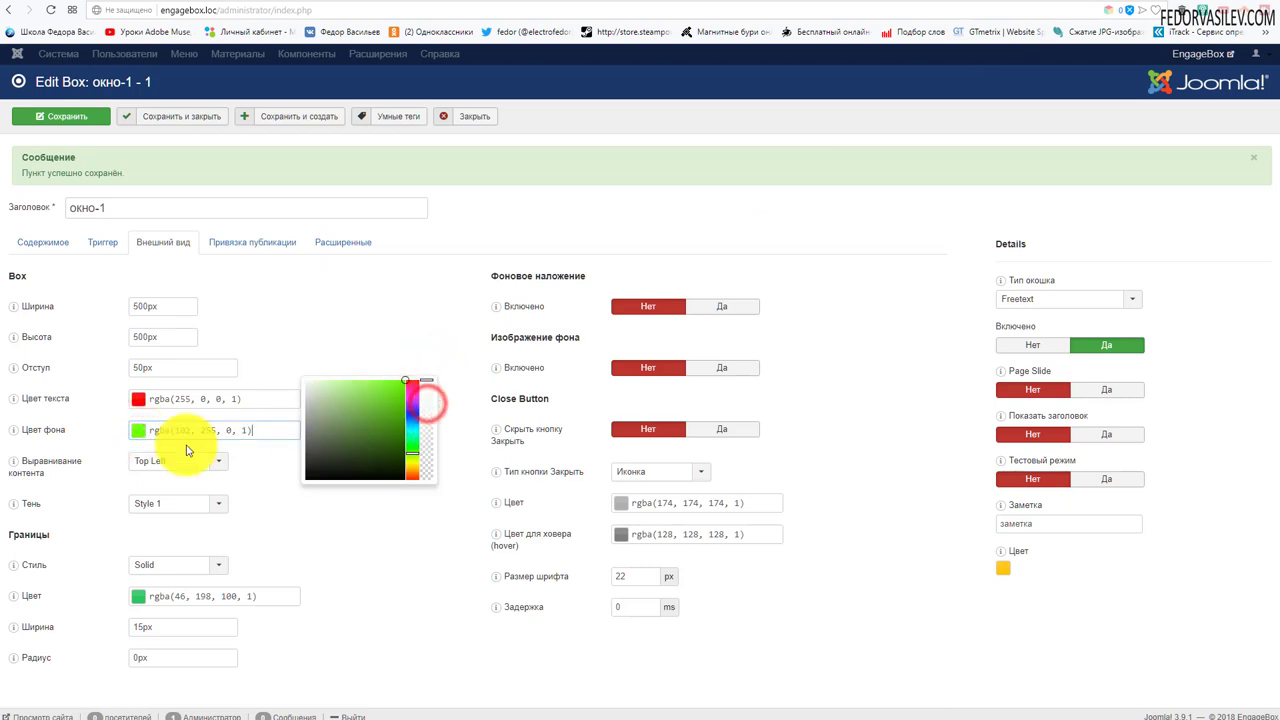
Step: Set the box's text colour (Цвет текста) to black, rgba(0, 0, 0, 1)
click(138, 400)
click(351, 386)
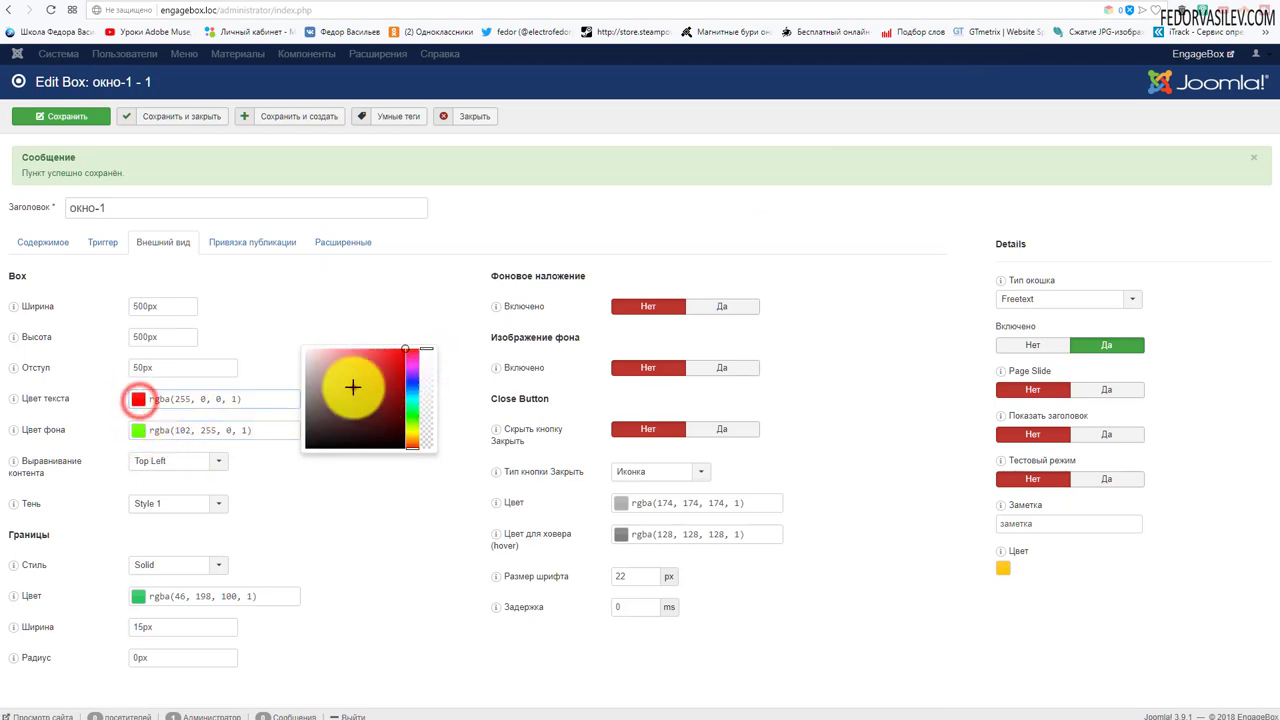
click(276, 317)
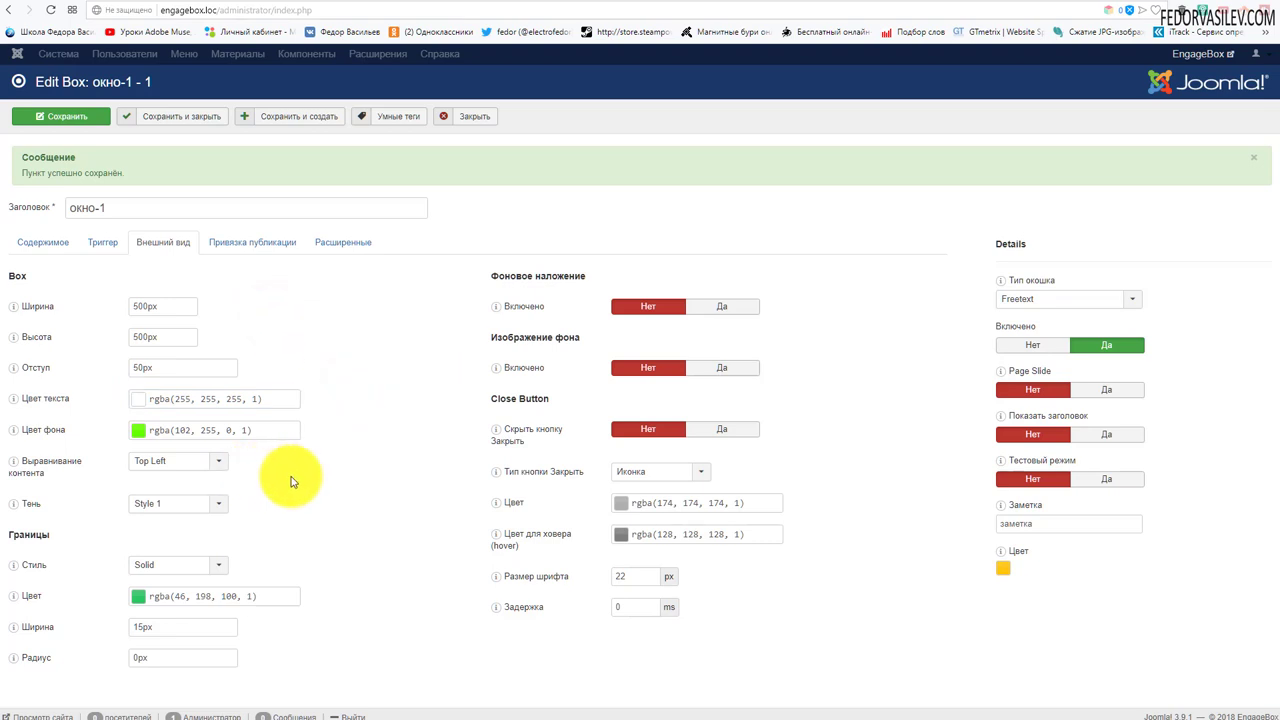
Step: Set the content alignment (Выравнивание контента) to Top Center, save the box, and check the popup's text on the reloaded site
click(178, 465)
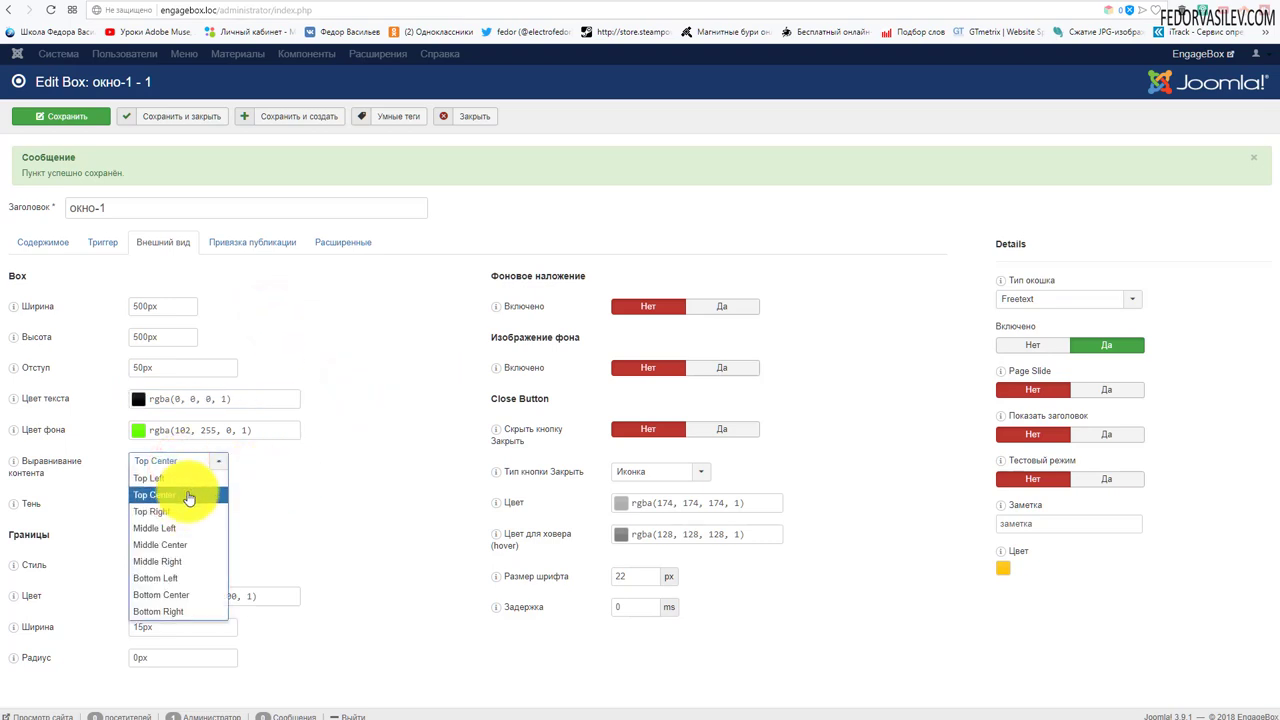
click(183, 497)
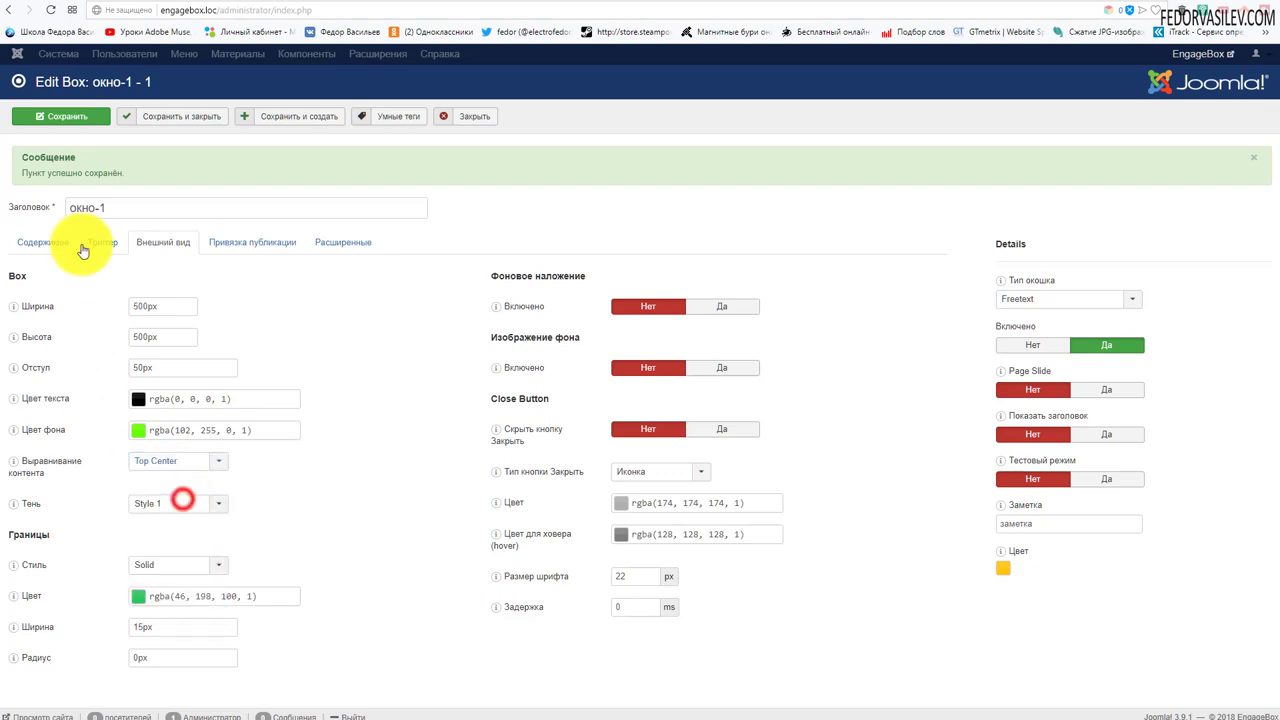
click(73, 124)
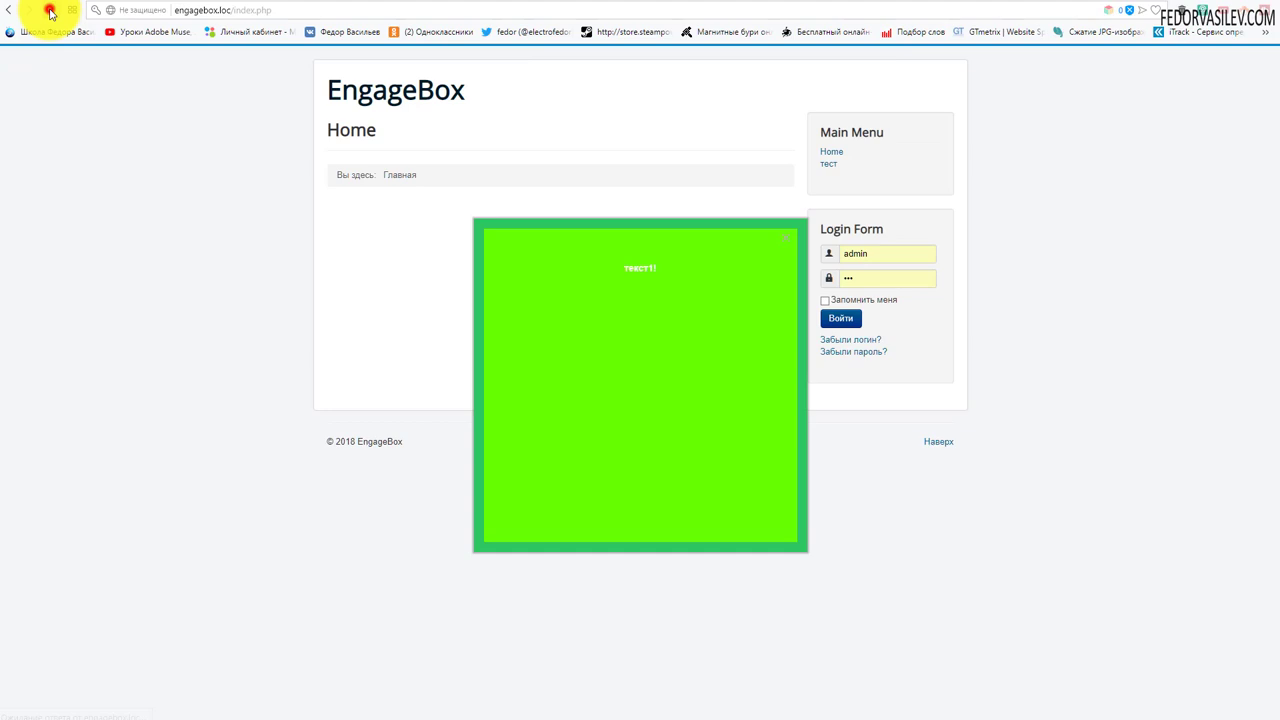
click(50, 11)
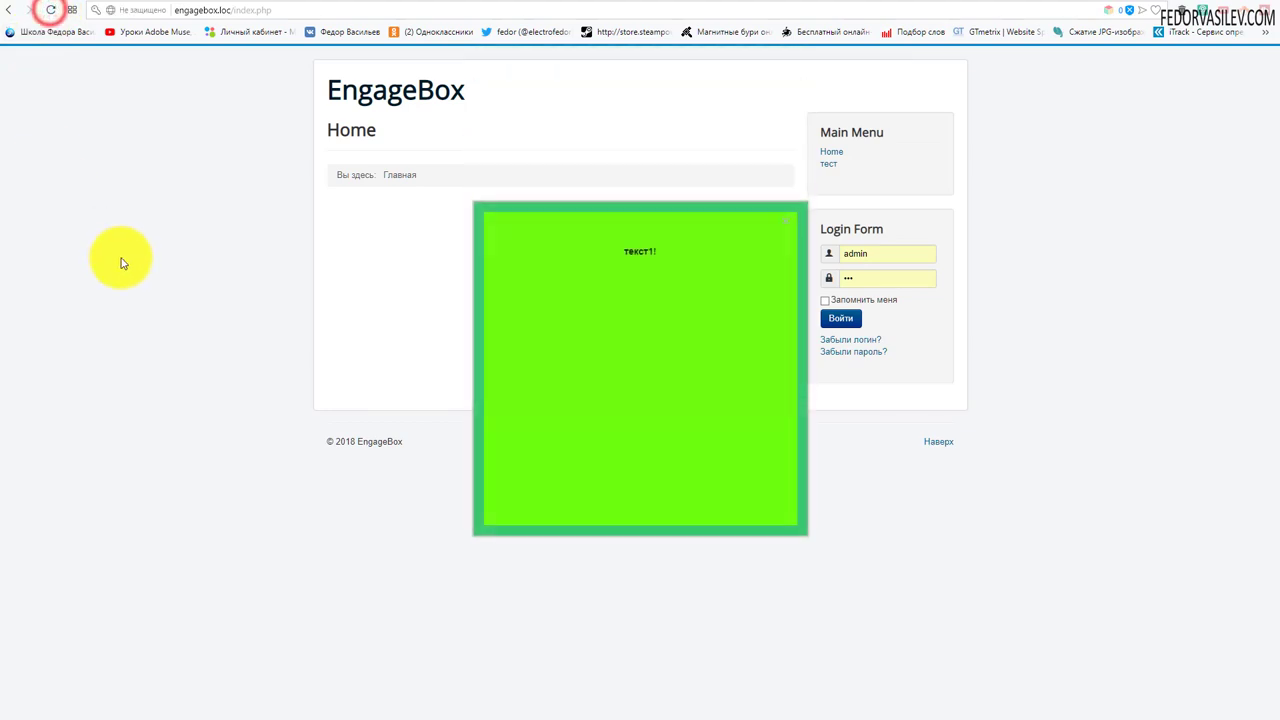
double_click(629, 269)
click(646, 271)
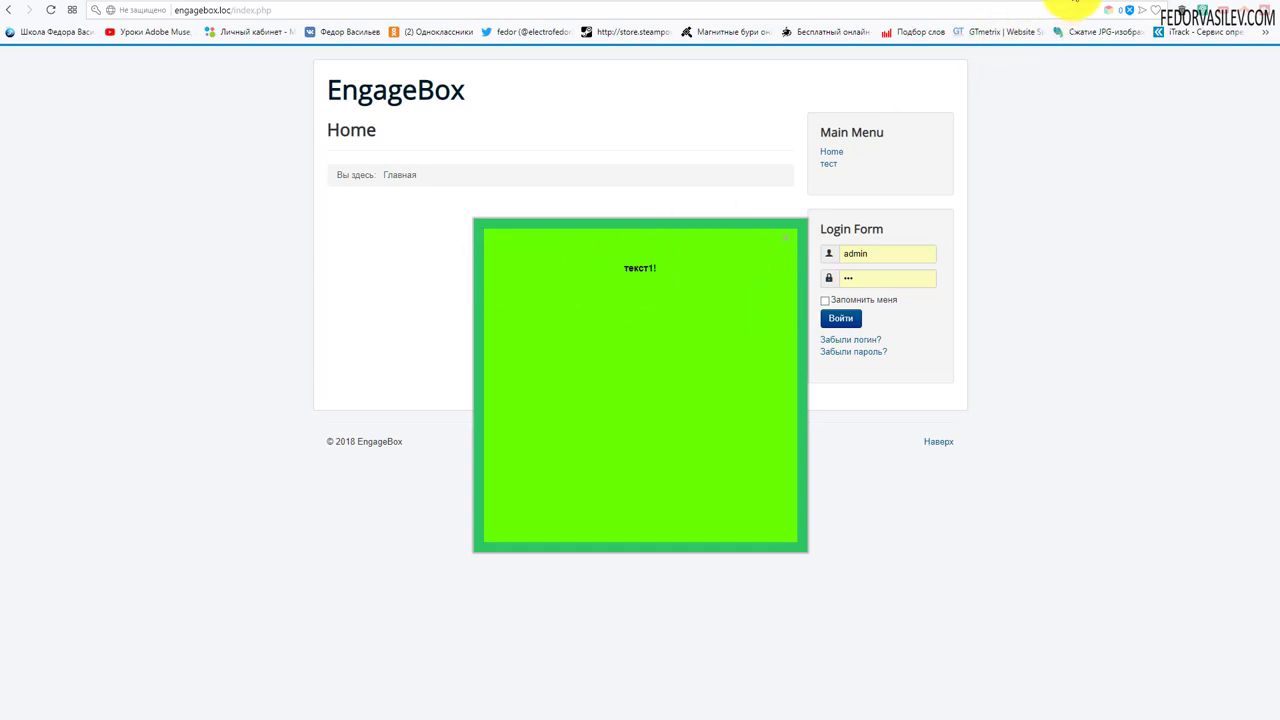
Step: Set the box's shadow (Тень) to Style 3, save the box, and reload the site to preview it
click(1075, 5)
click(192, 242)
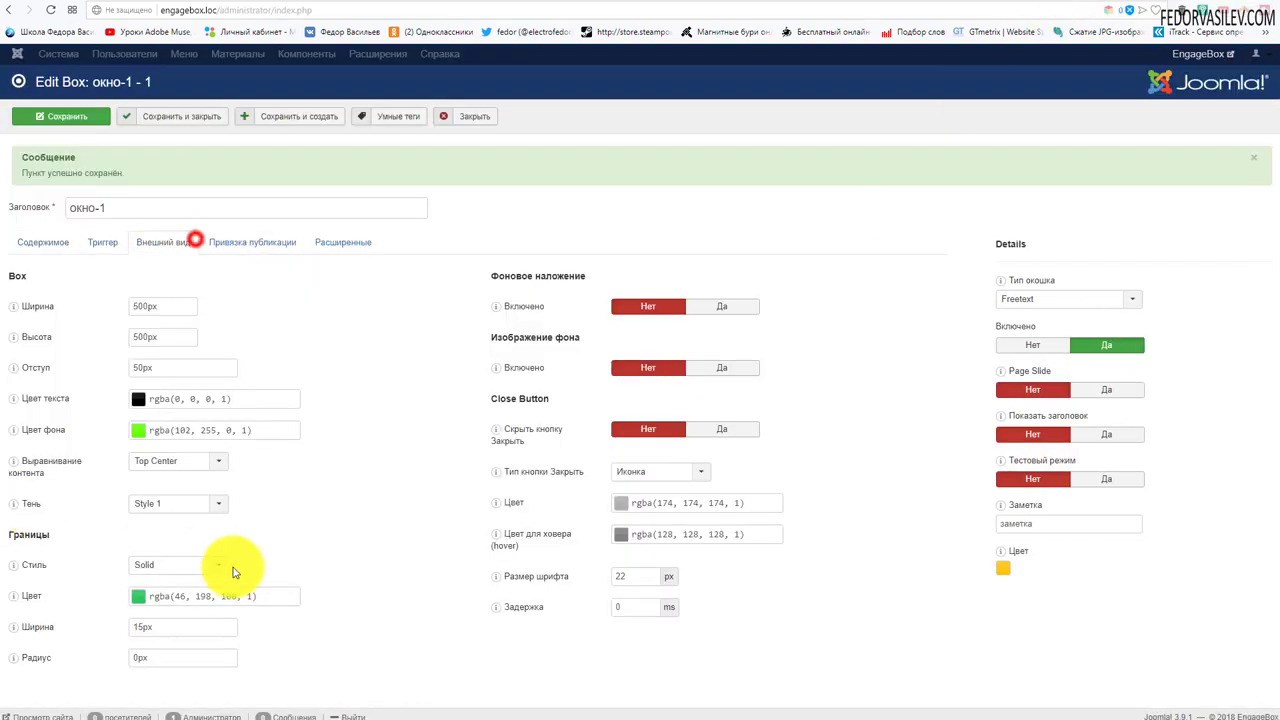
click(187, 508)
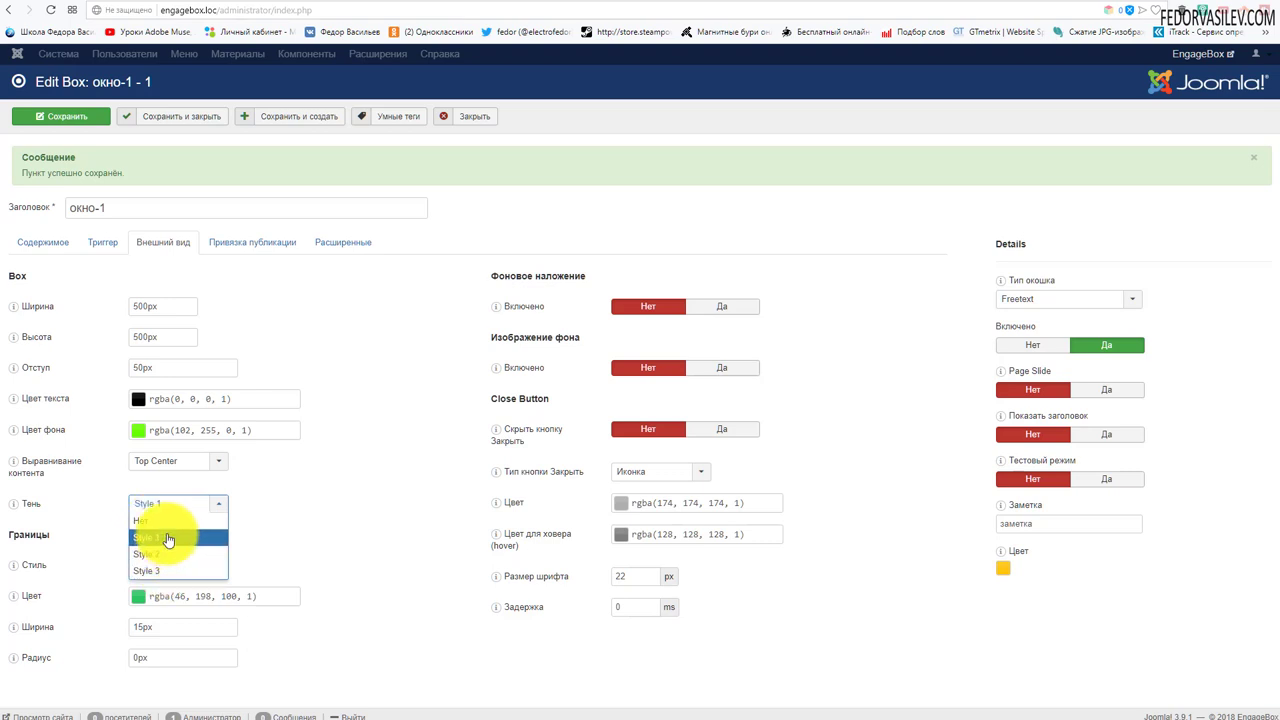
click(155, 570)
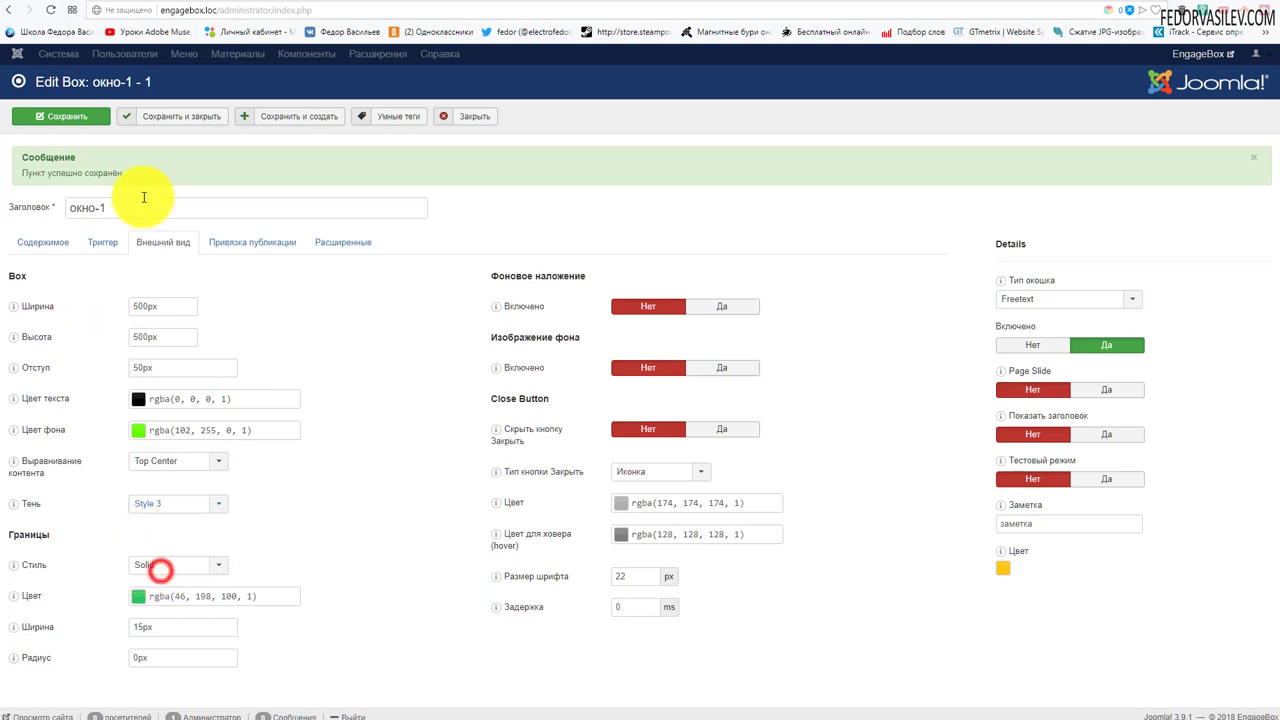
click(76, 116)
click(1088, 4)
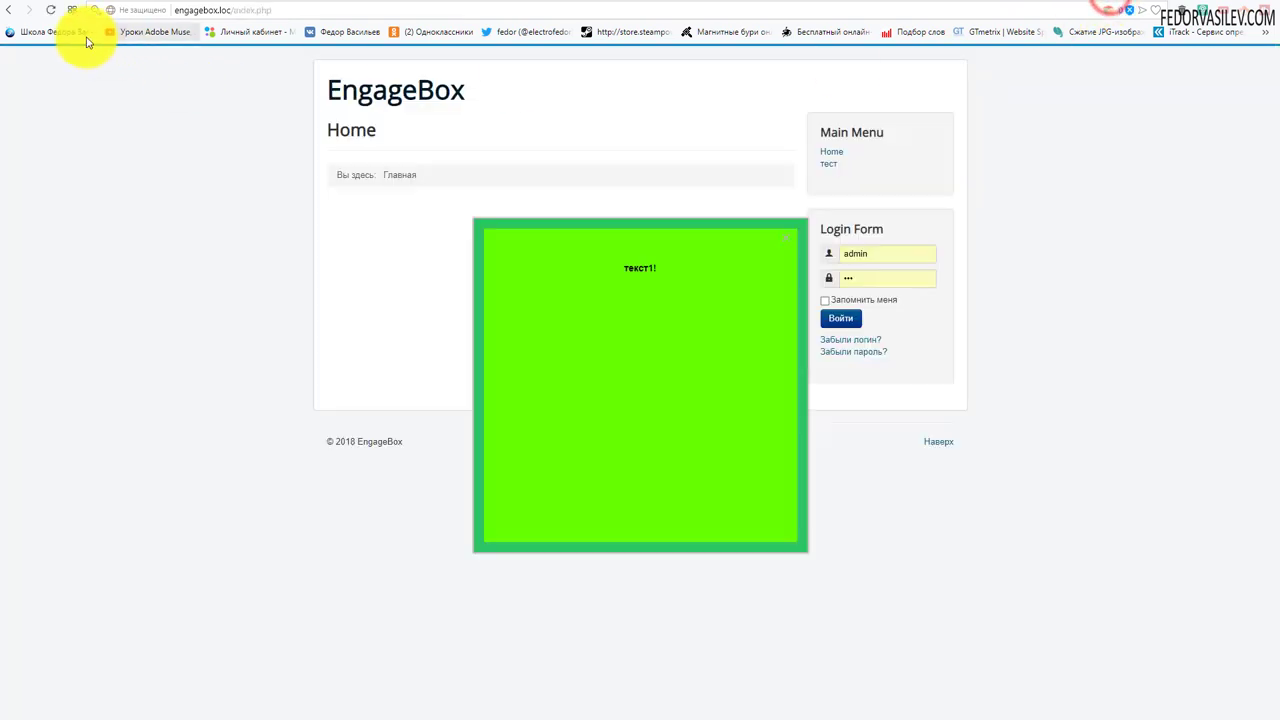
click(50, 10)
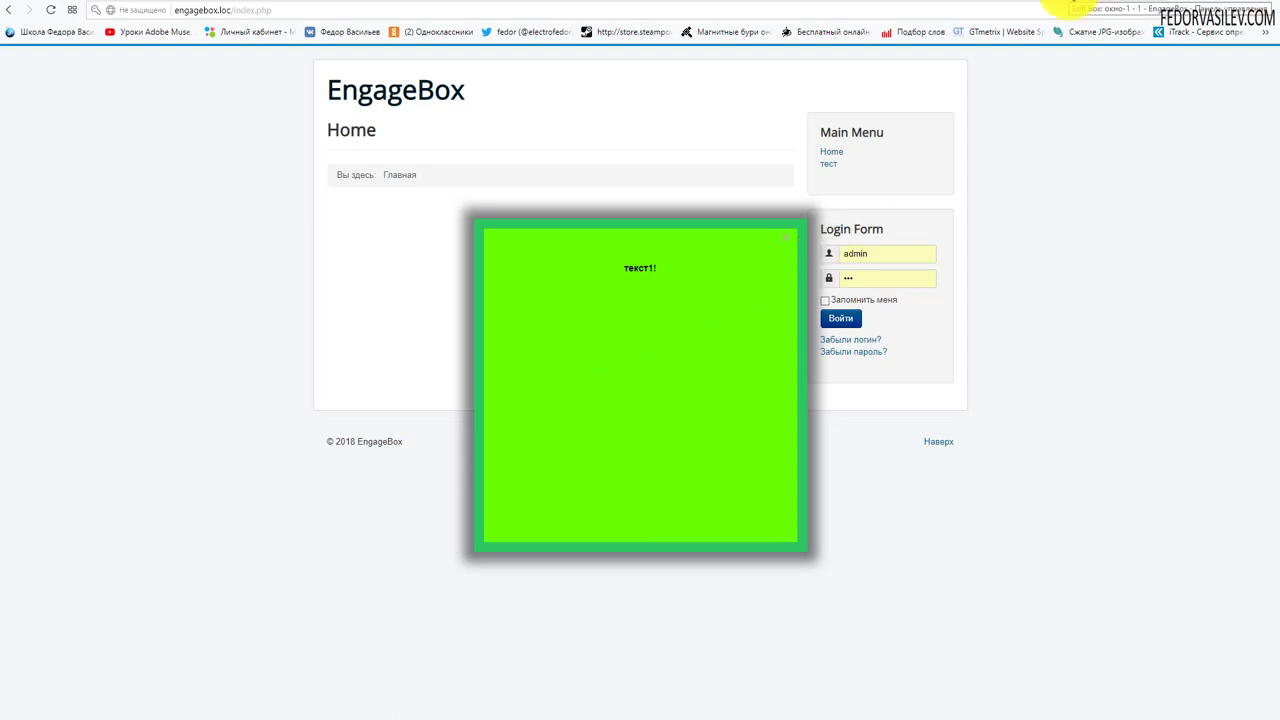
Step: Set the box's border style (Стиль) to Dotted and its border colour to yellow, rgba(255, 219, 15, 1)
click(1070, 6)
click(147, 243)
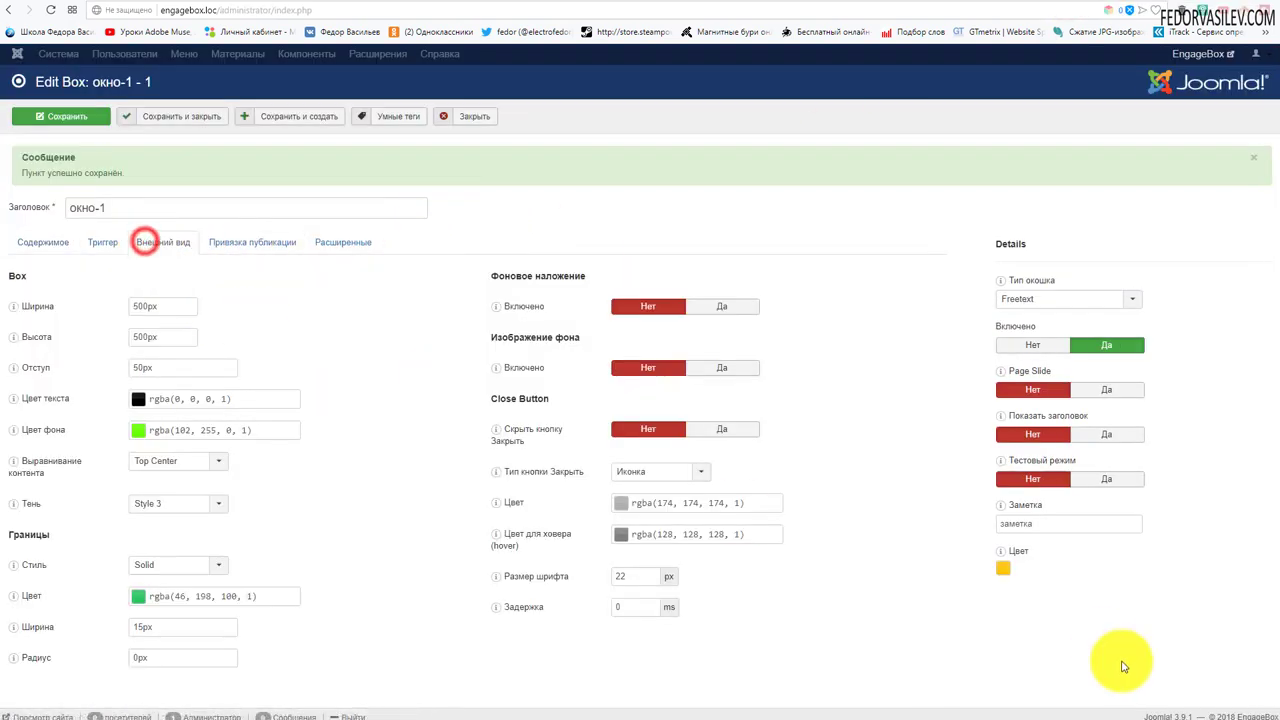
click(219, 567)
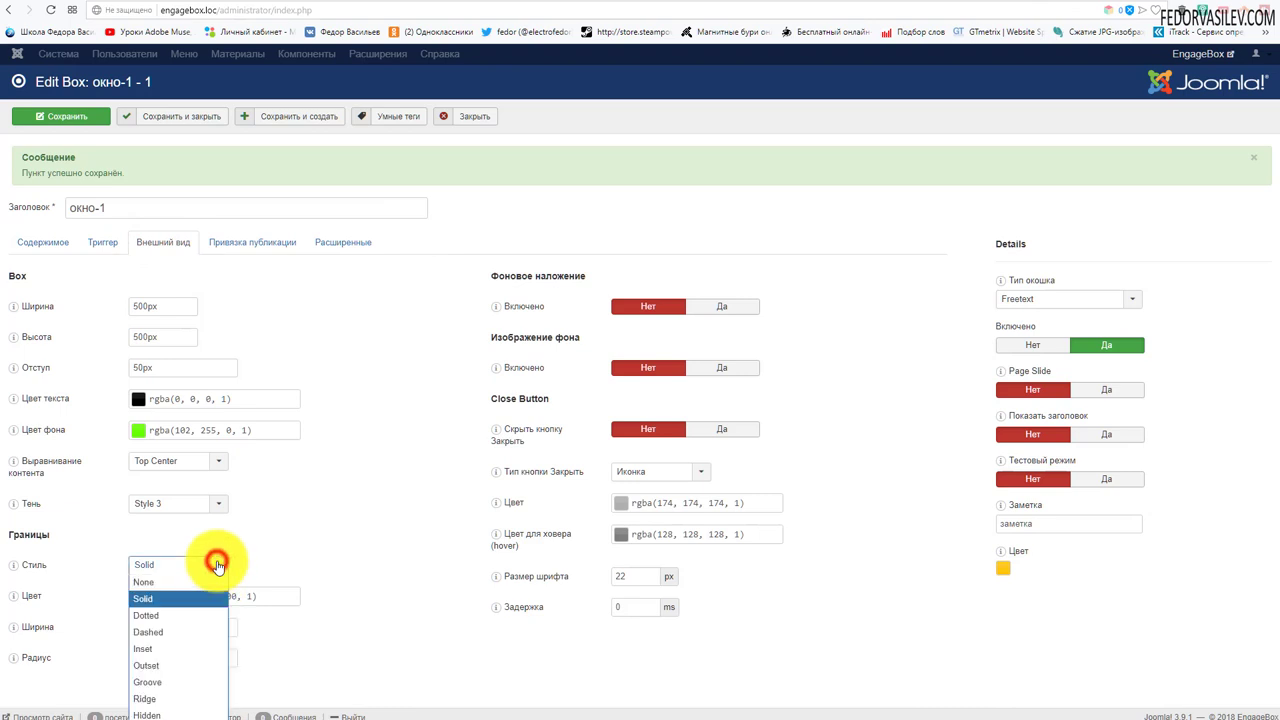
click(196, 615)
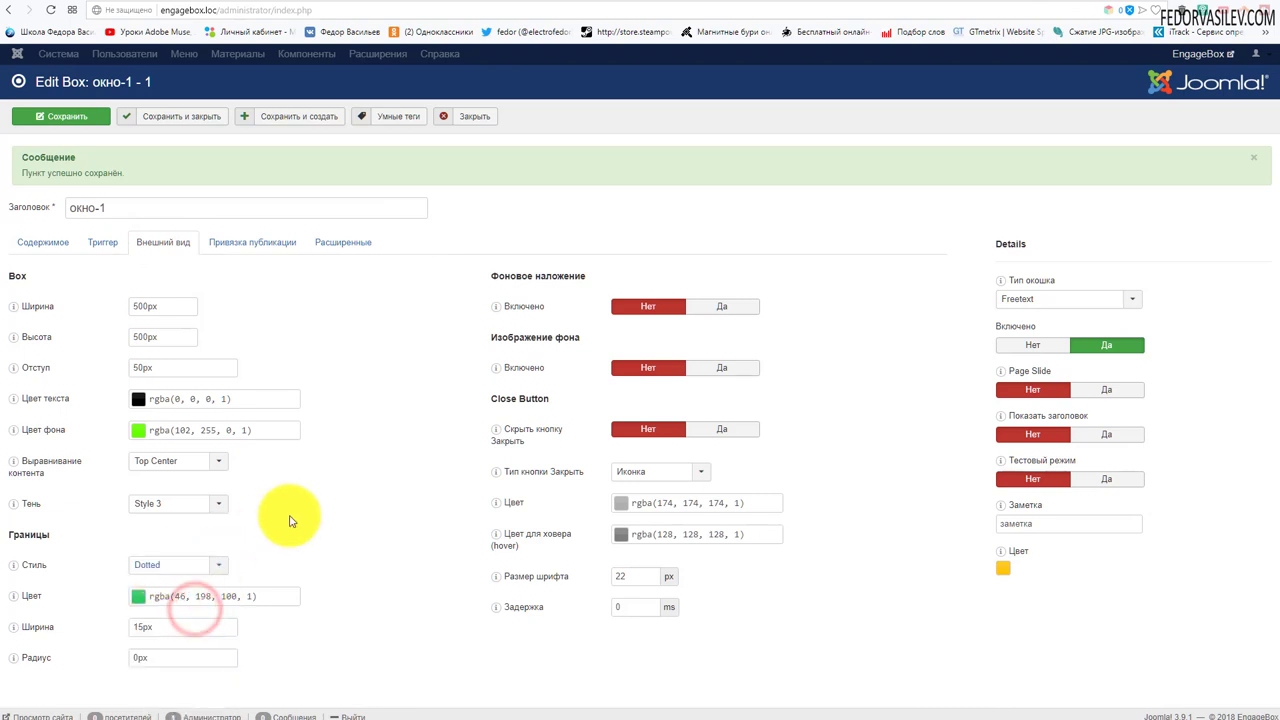
click(137, 603)
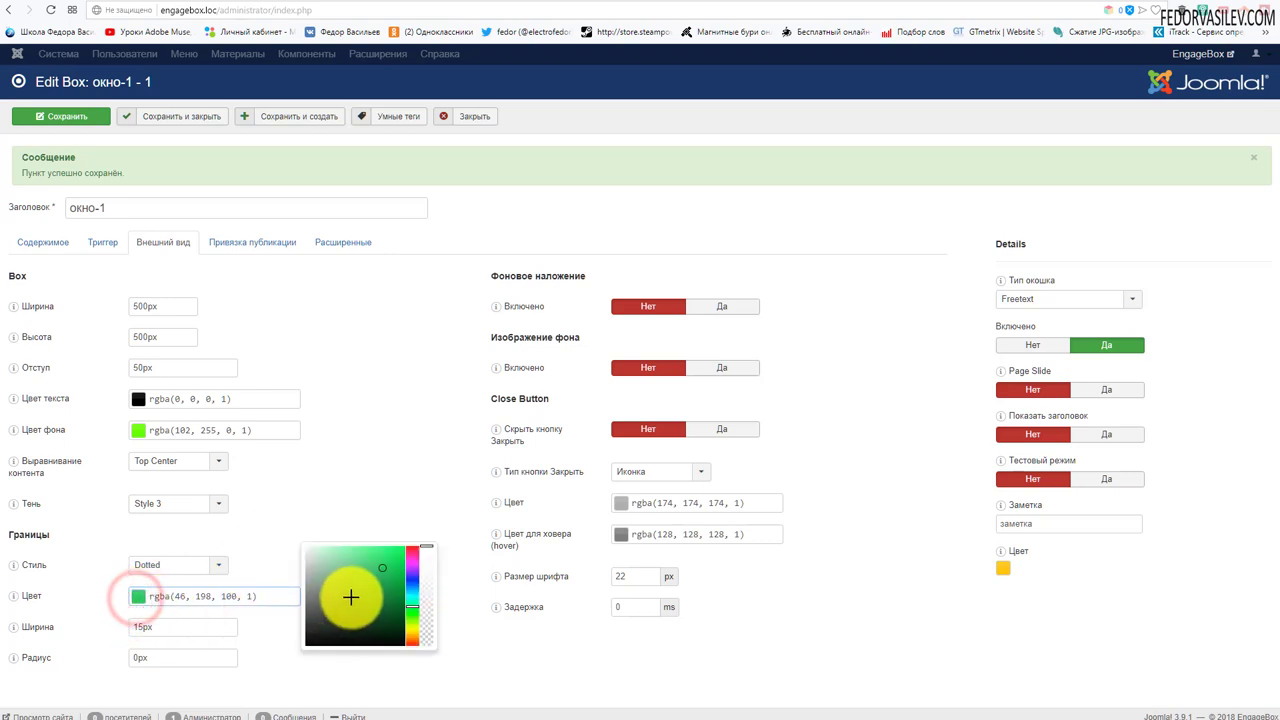
click(410, 628)
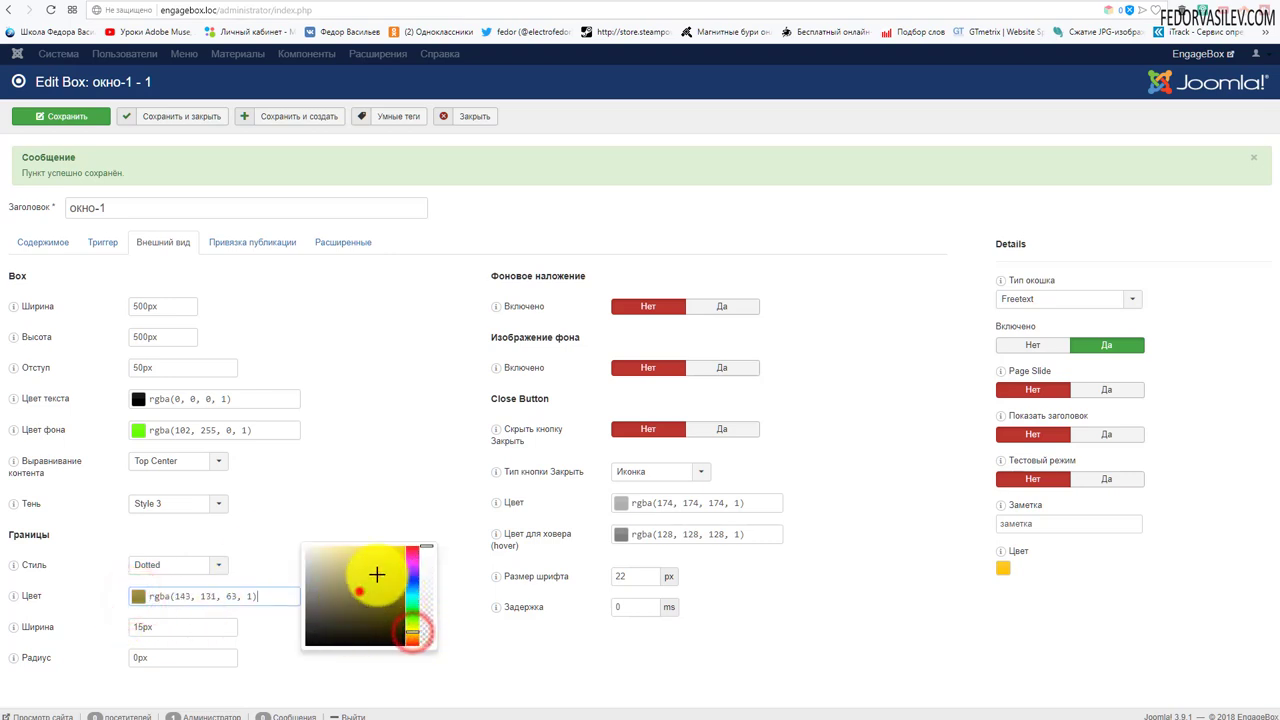
drag(357, 589, 400, 540)
click(386, 490)
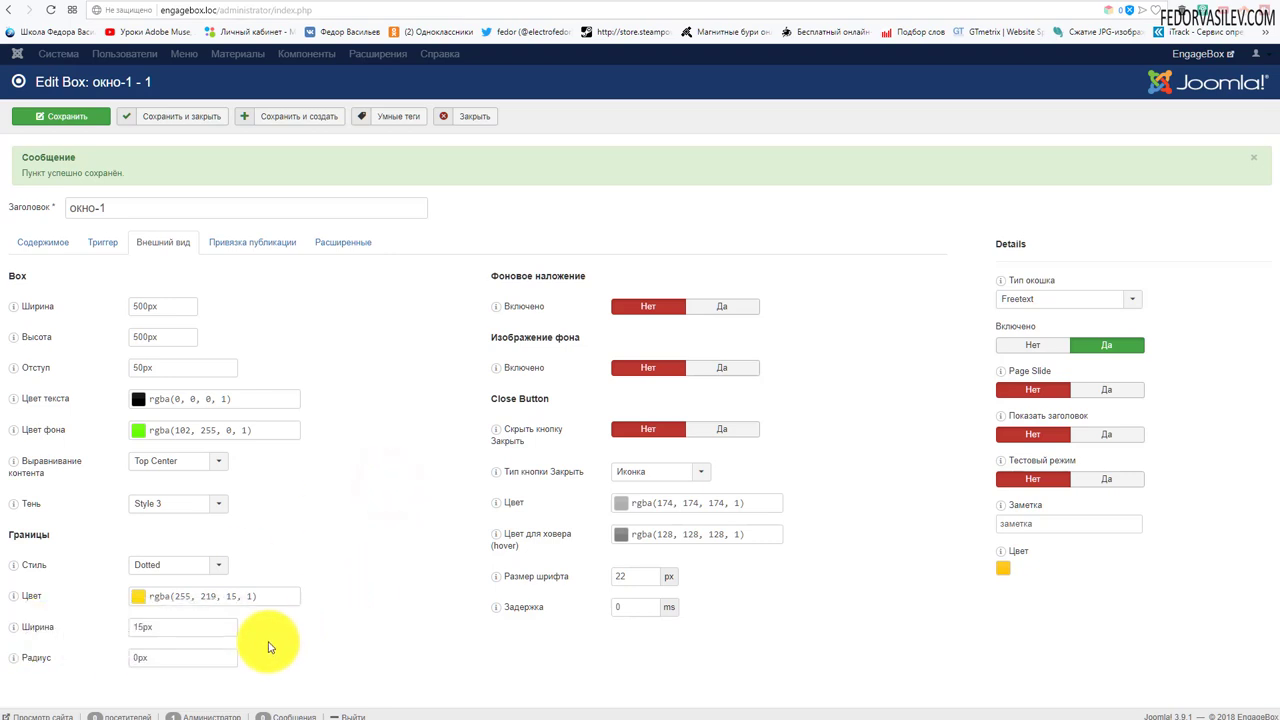
Step: Save the box and reload the site to preview the dotted yellow border
mouse_move(33, 667)
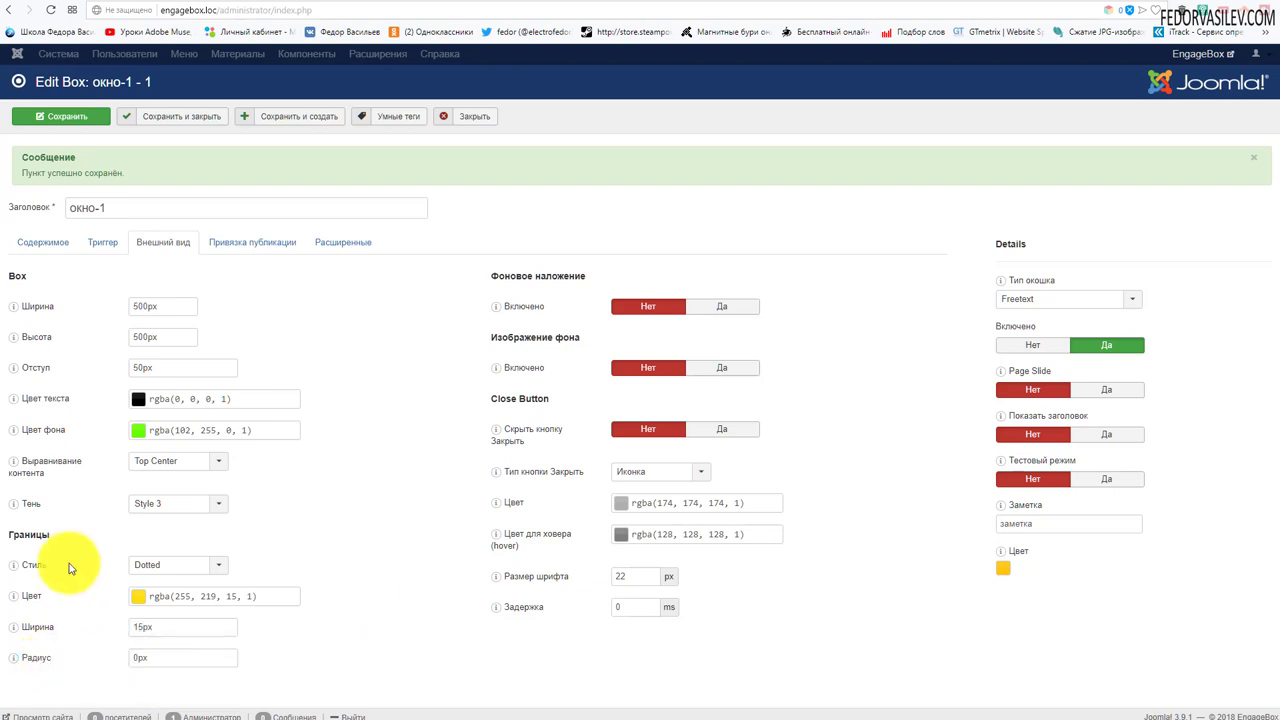
click(93, 120)
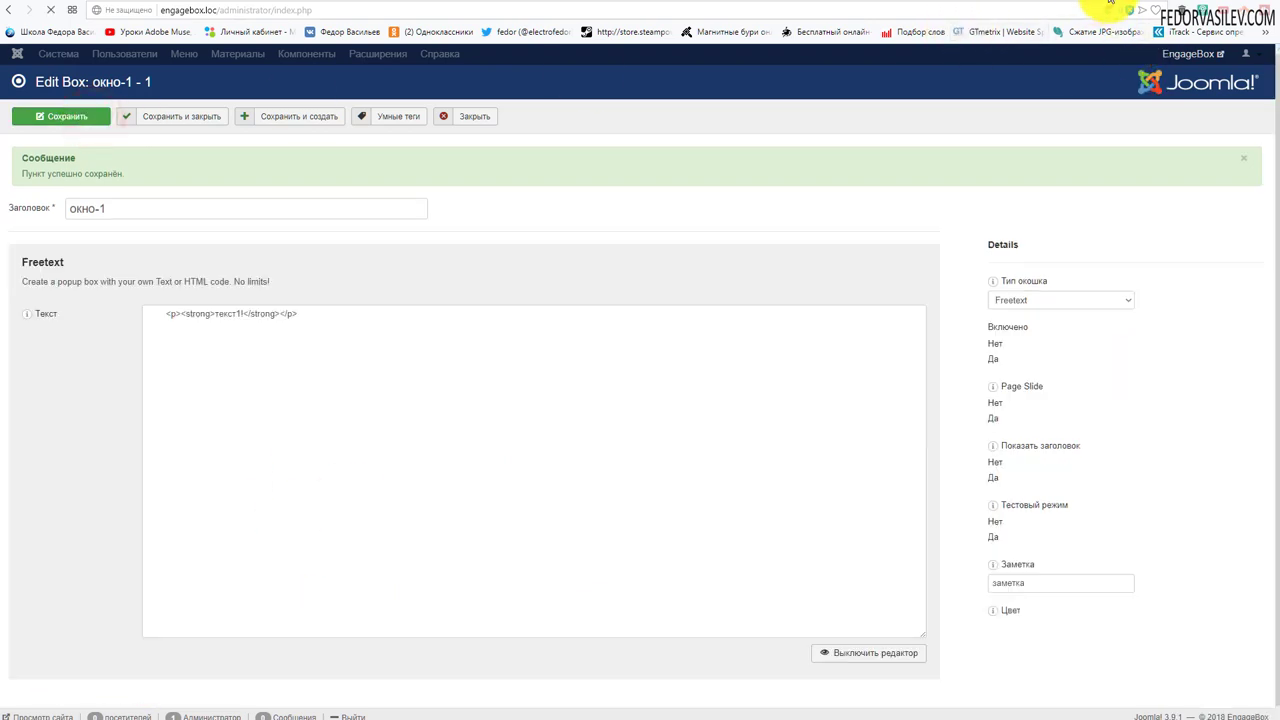
click(1106, 5)
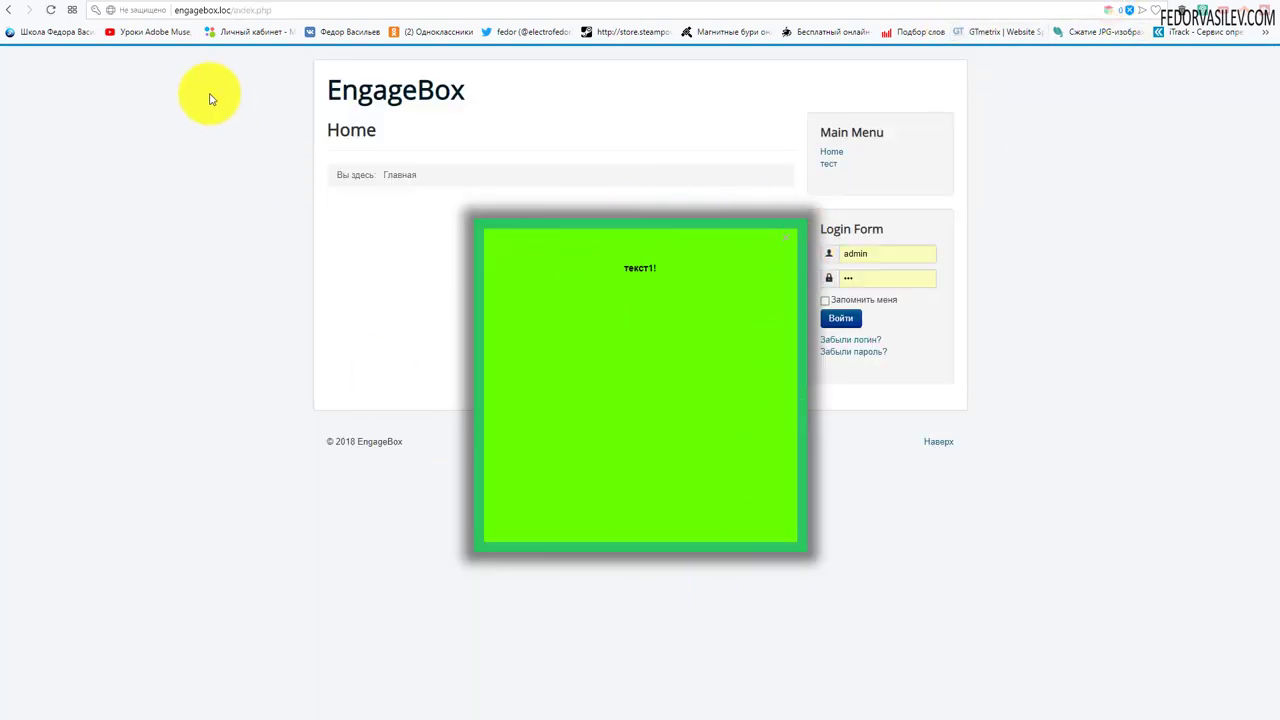
click(55, 12)
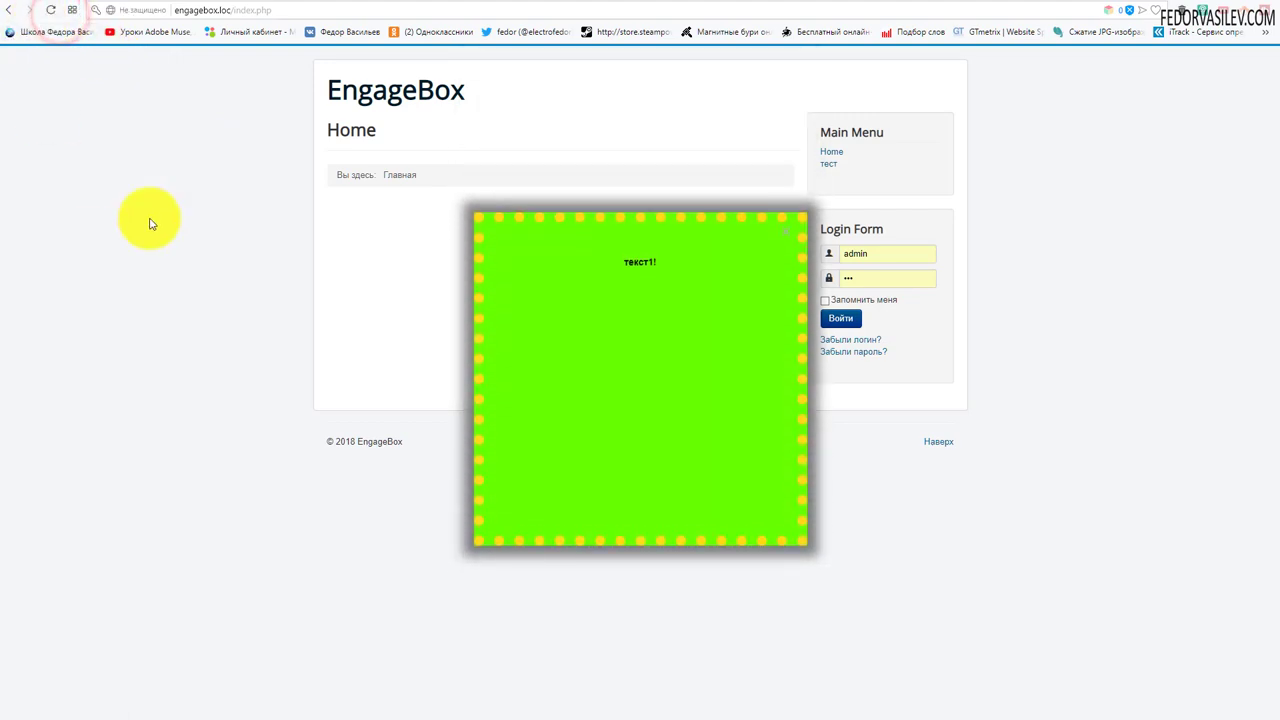
Step: Set the box's border colour to black, rgba(0, 0, 0, 1), and its border style to Dashed
click(1072, 5)
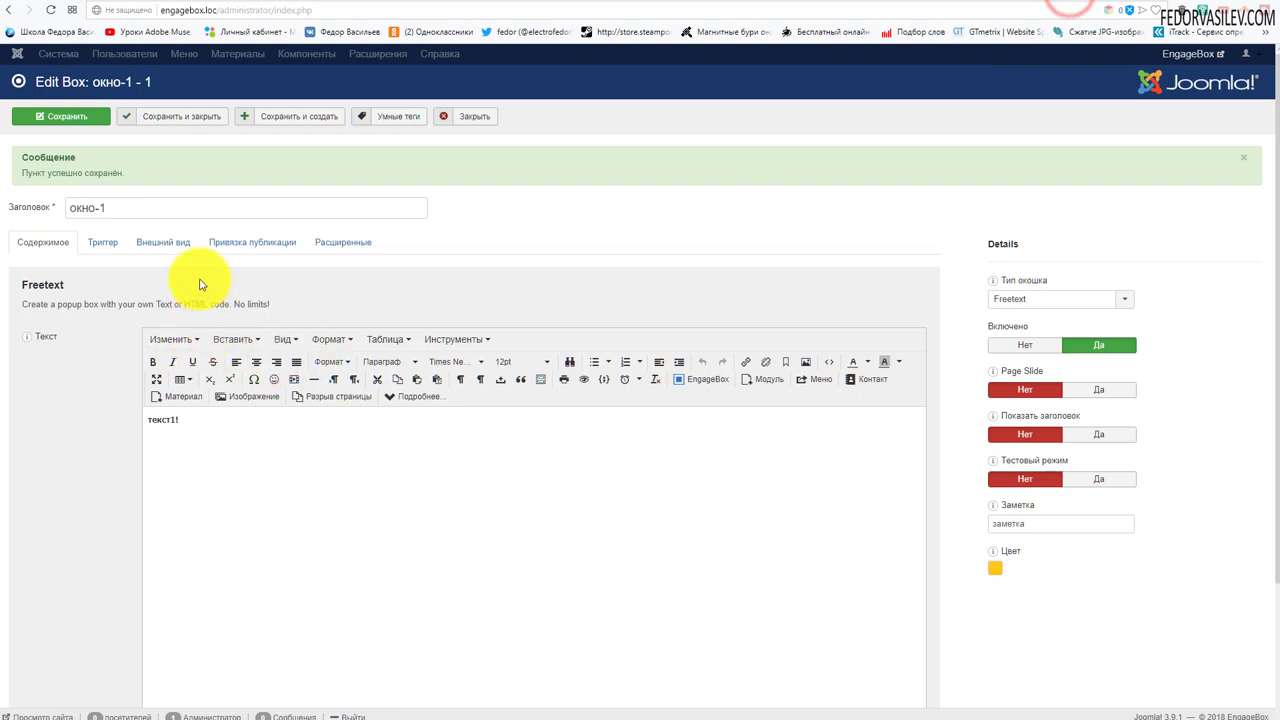
click(163, 243)
click(137, 597)
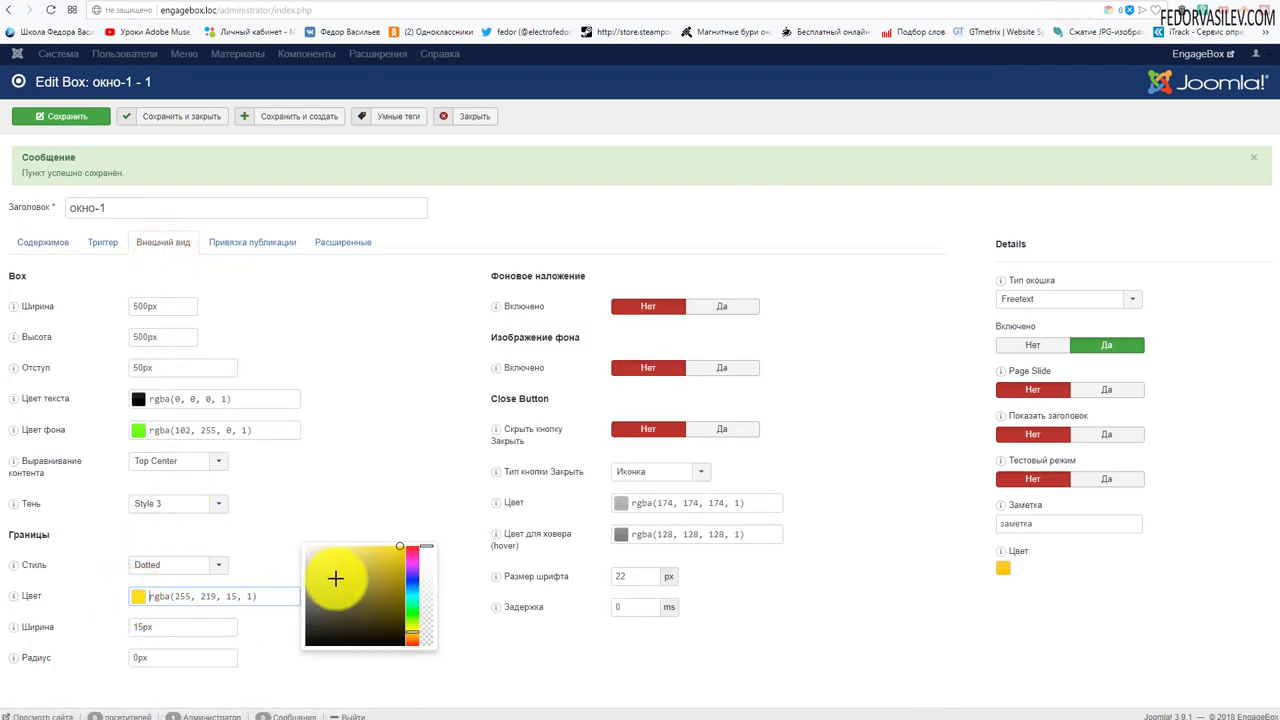
click(162, 565)
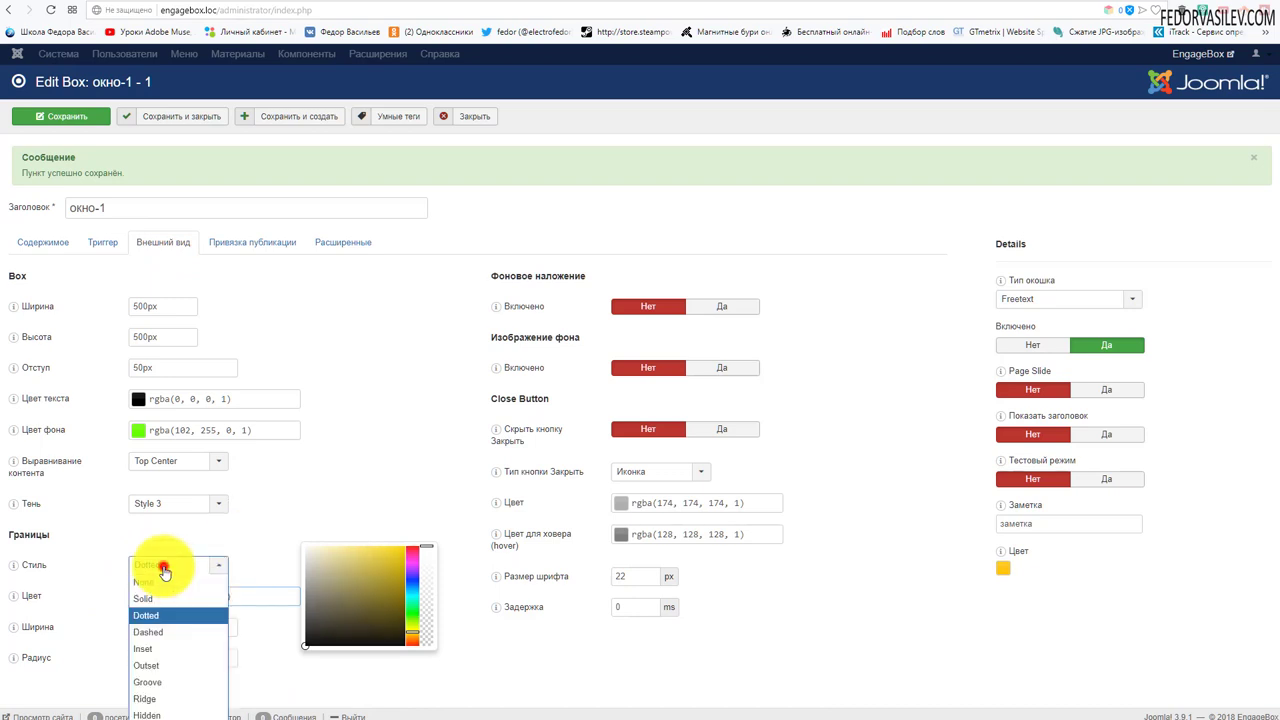
click(165, 632)
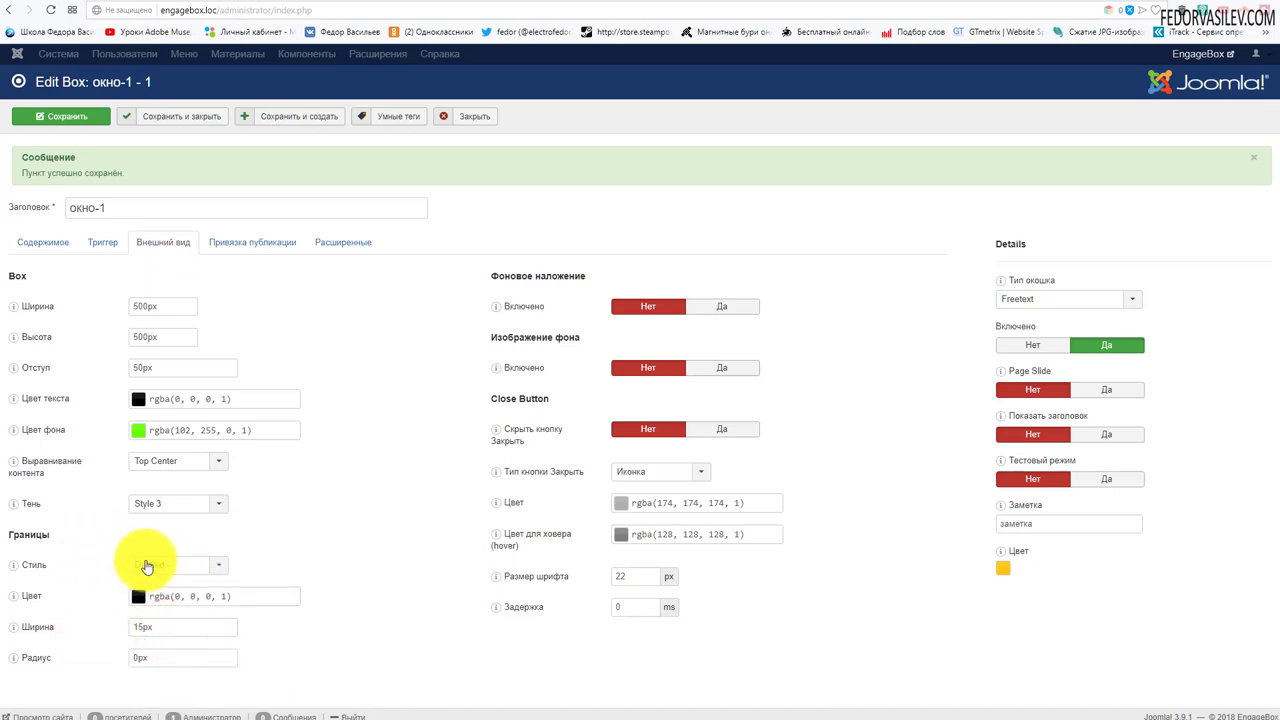
Step: Set the border width (Ширина) to 10px, save the box, and preview the popup on the site before closing it
click(141, 622)
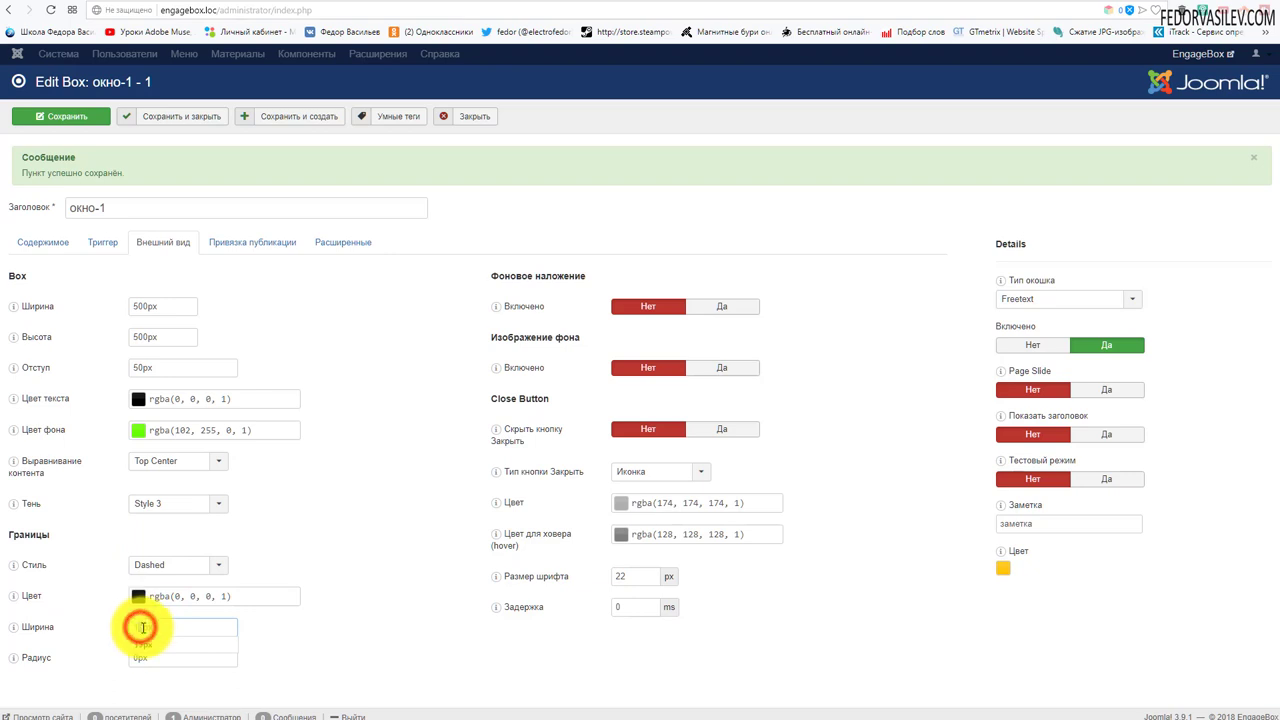
text(10px)
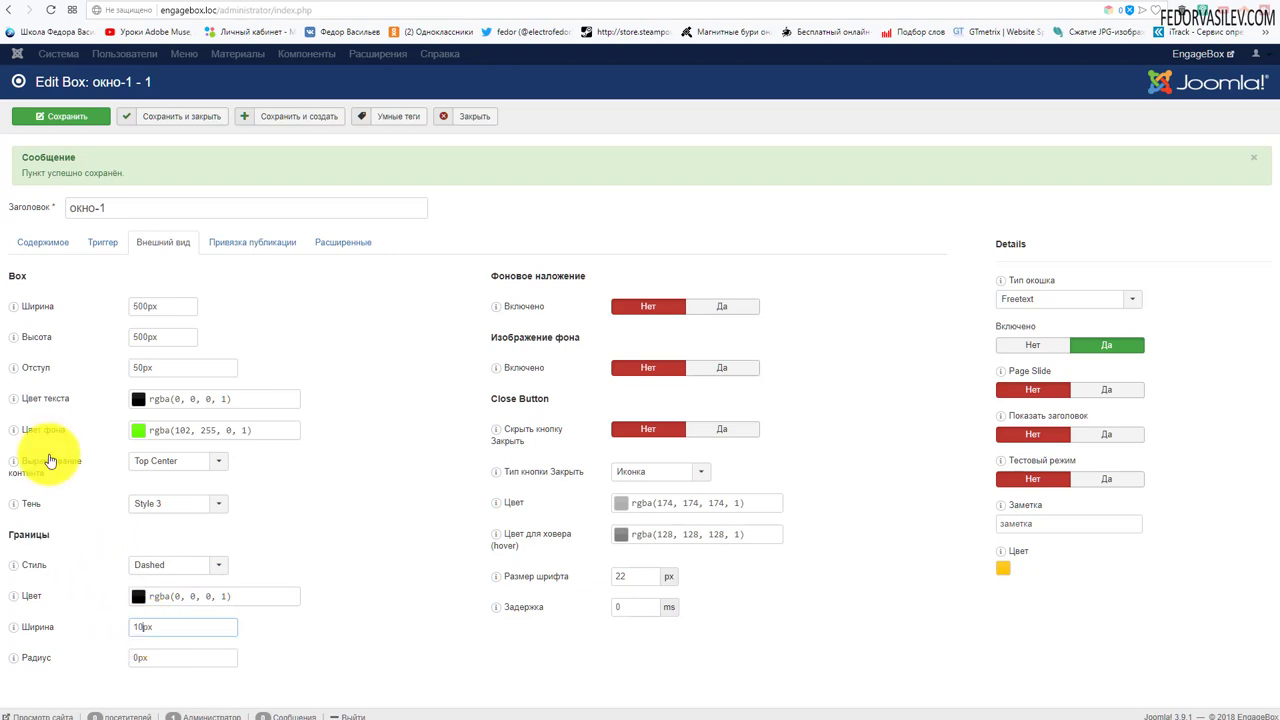
click(62, 116)
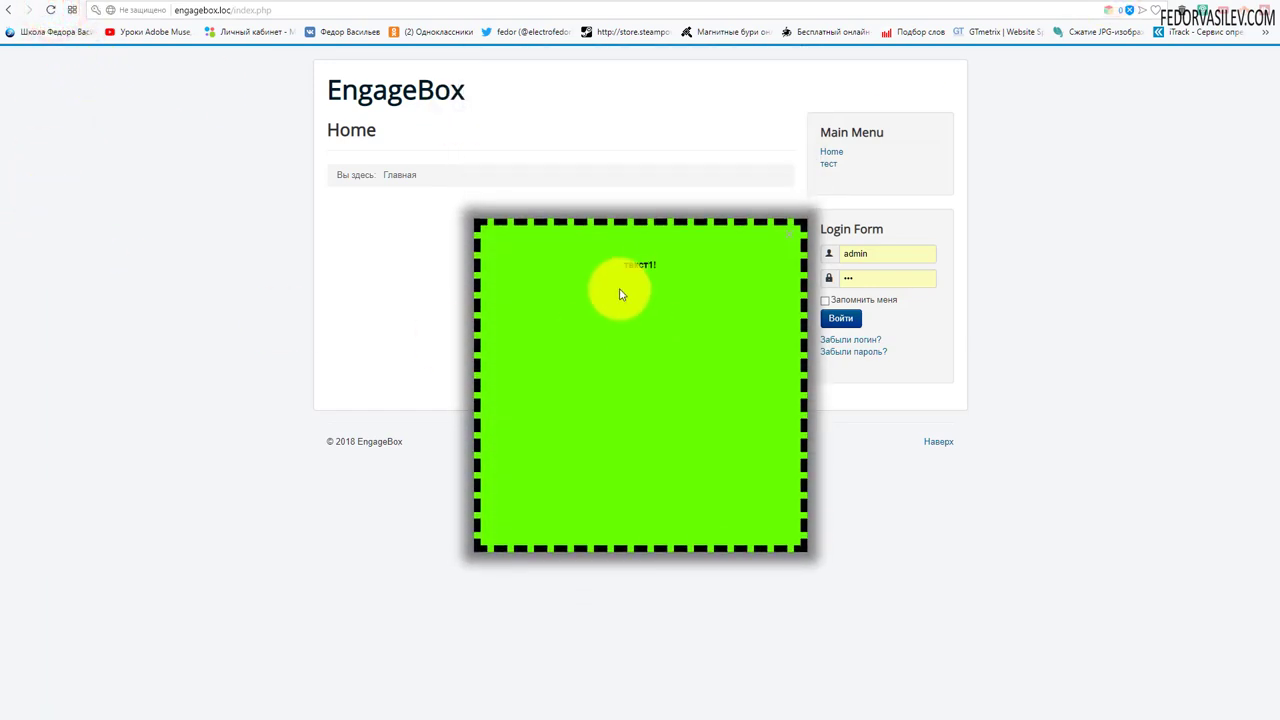
click(790, 242)
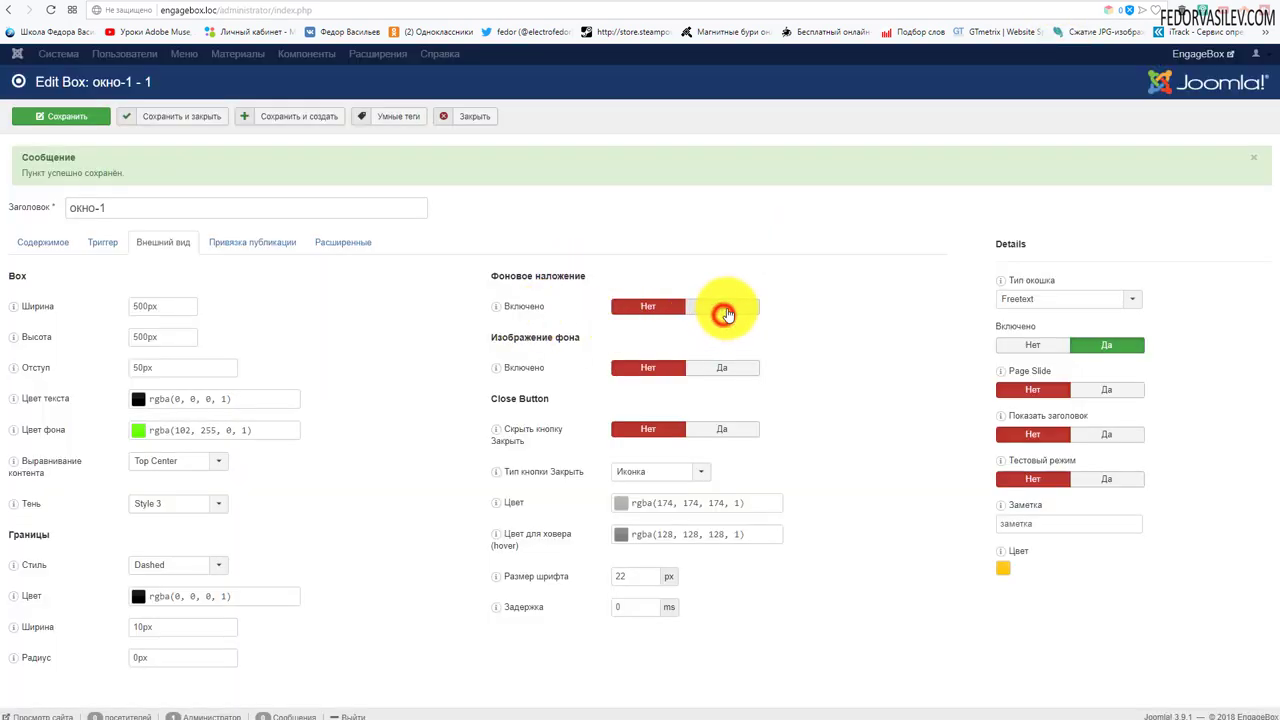
Step: Enable the background overlay (Фоновое наложение) for the box and reload the site to check the popup
click(725, 314)
click(1108, 5)
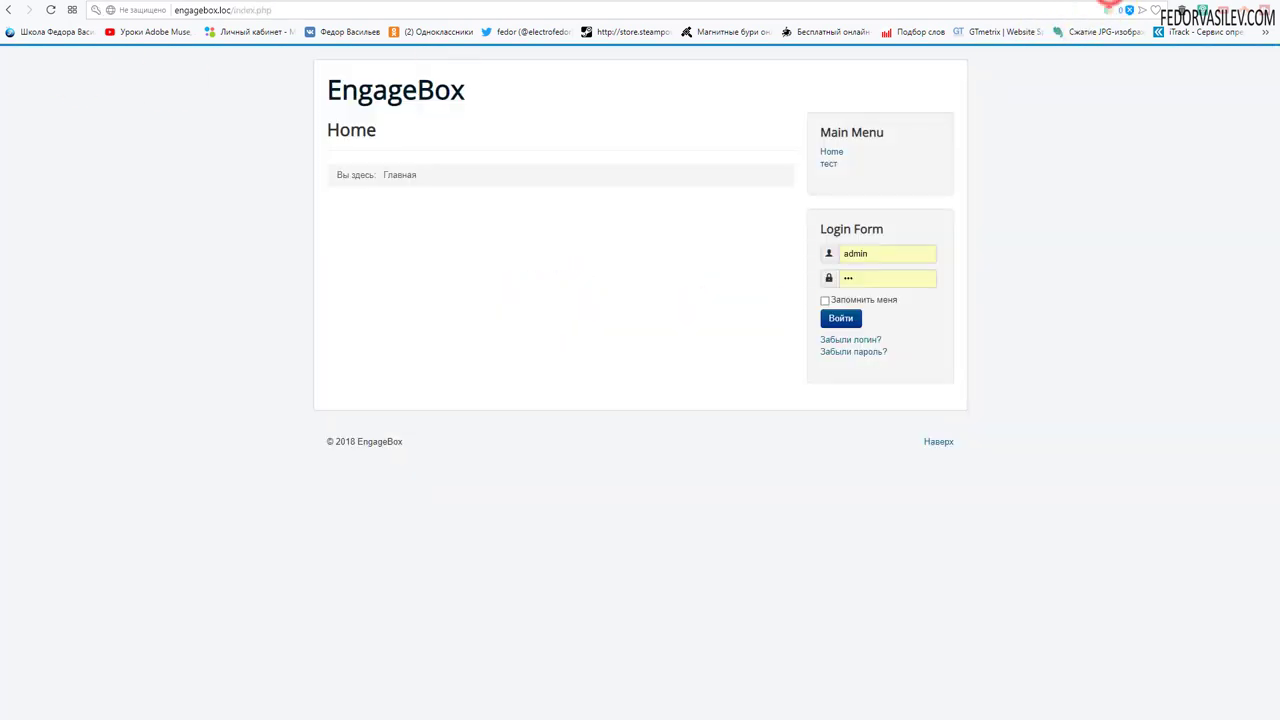
click(48, 12)
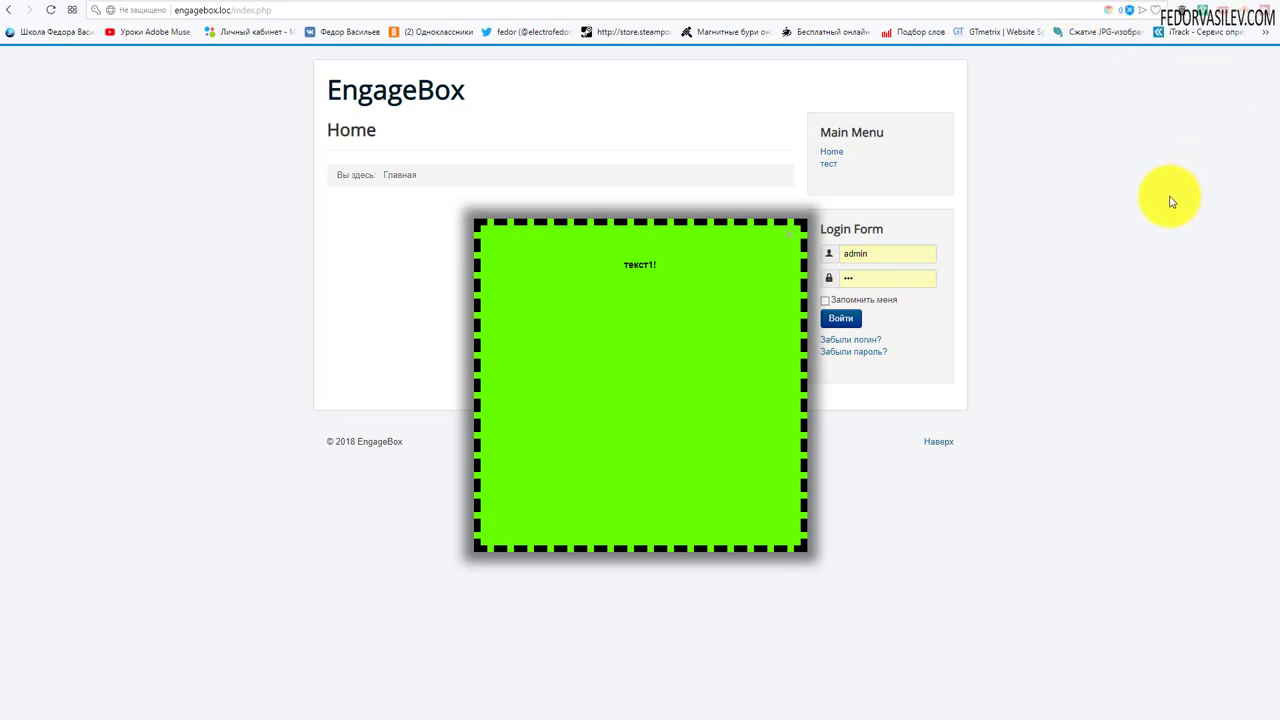
click(1075, 4)
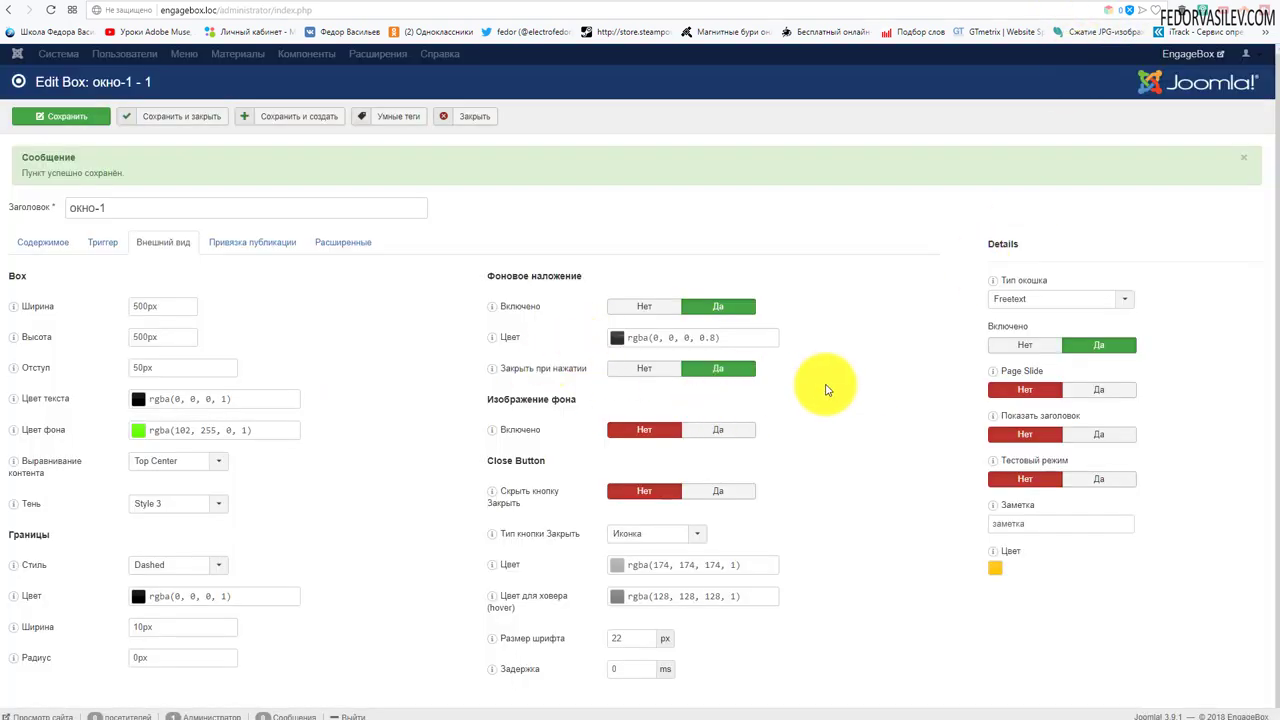
Step: Set the overlay colour to opaque blue, rgba(51, 146, 255, 1)
click(621, 342)
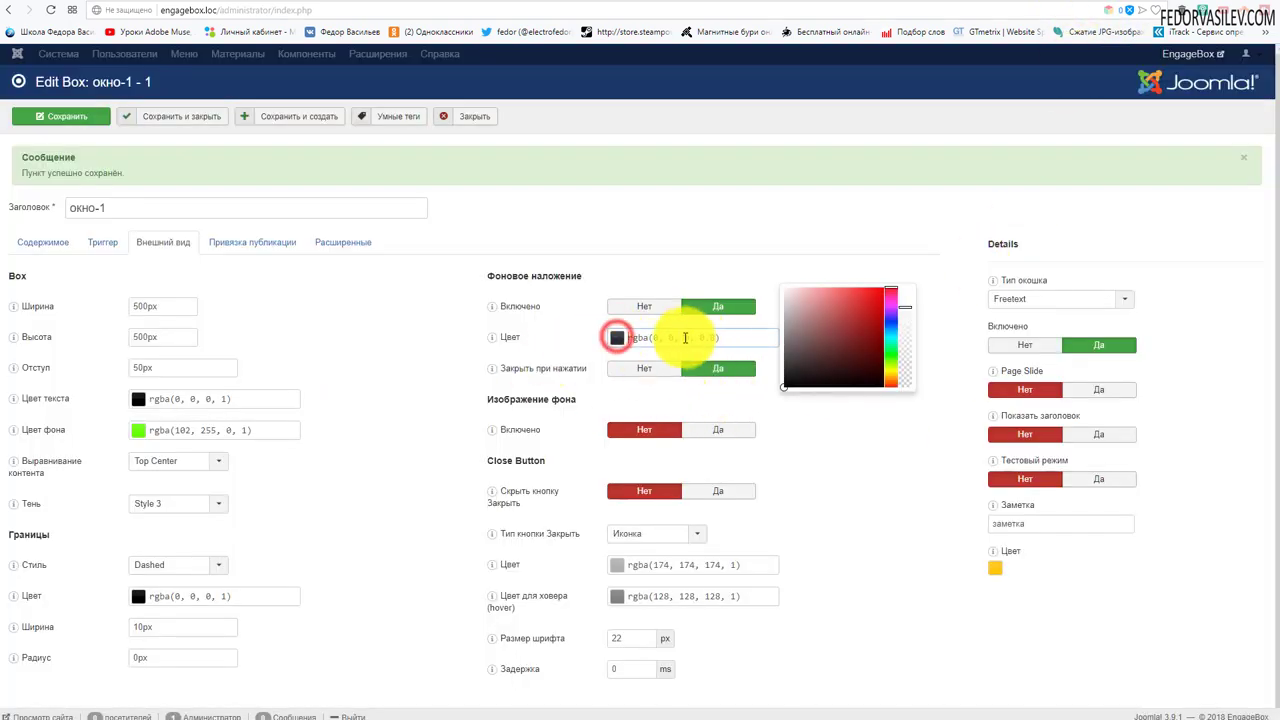
click(890, 326)
click(857, 309)
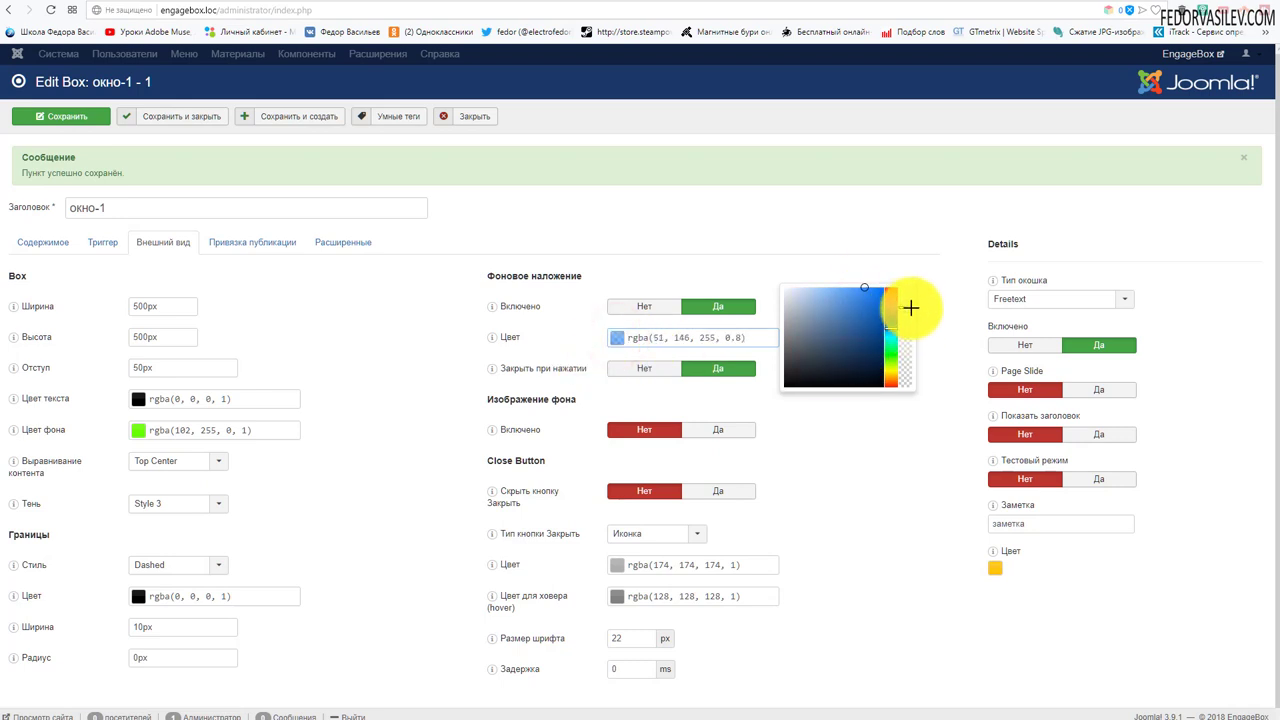
click(903, 290)
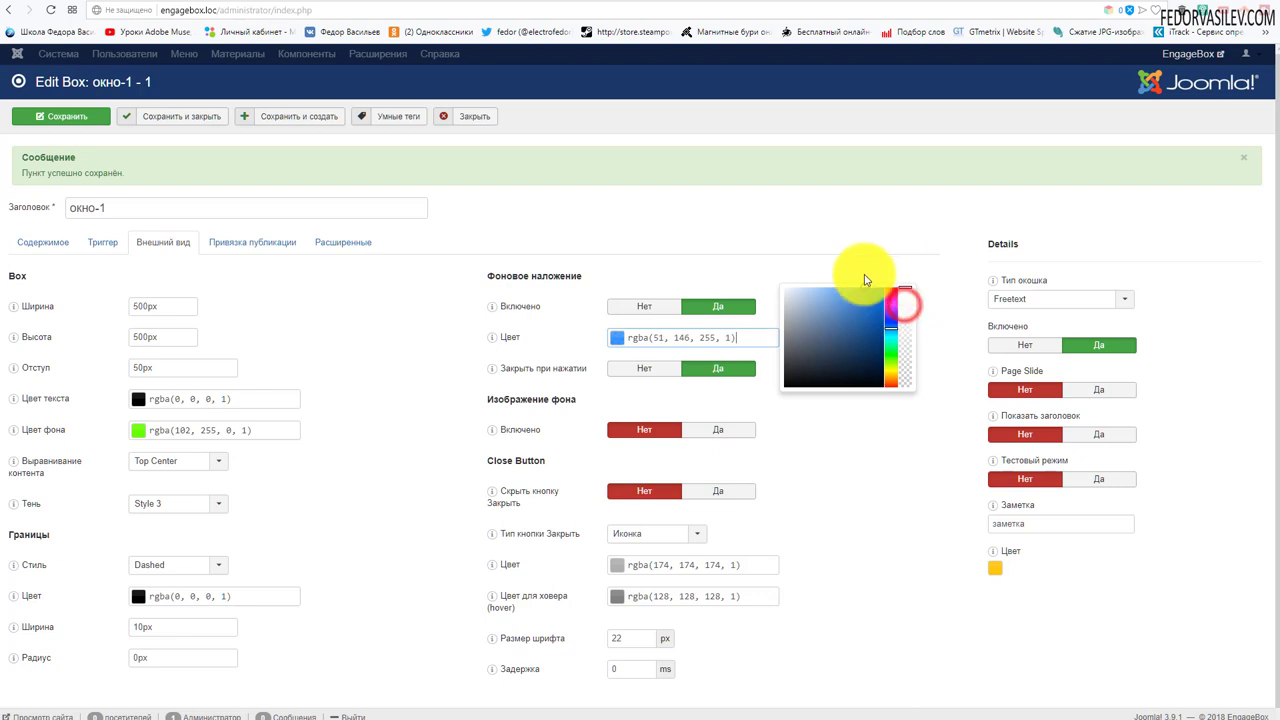
click(749, 272)
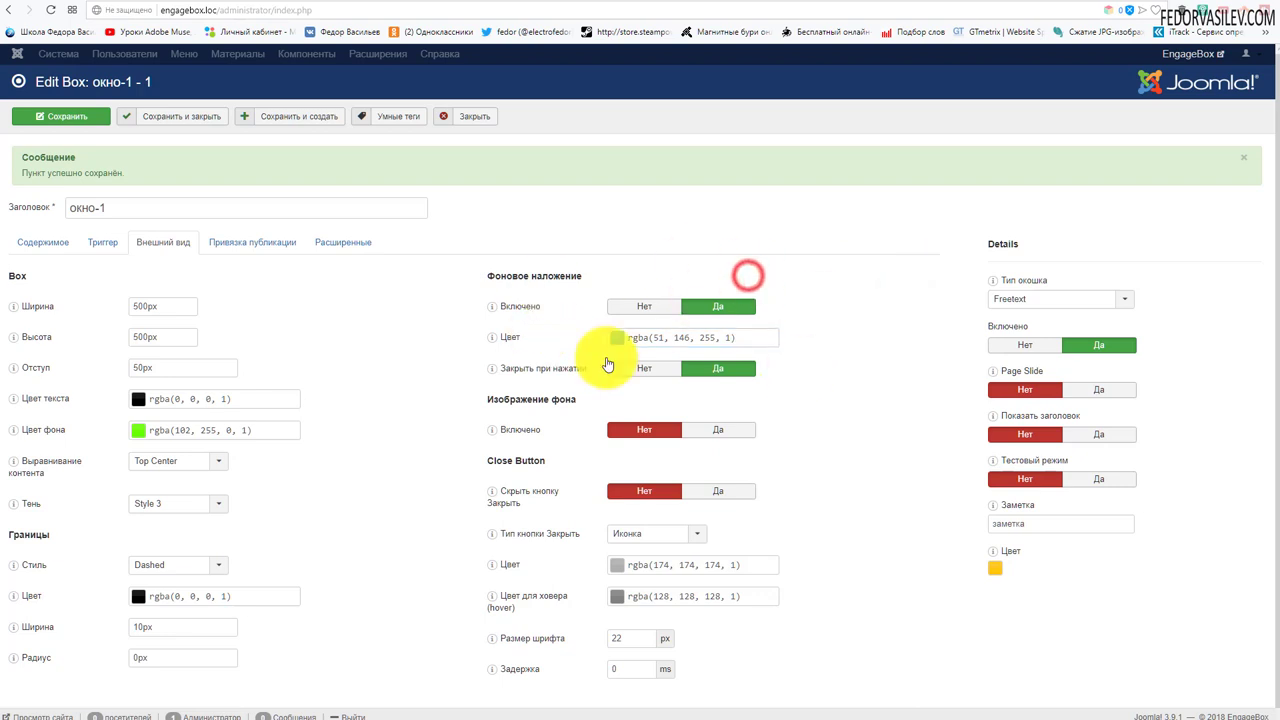
Step: Save the box, preview the popup with its blue overlay on the site, and close the popup
click(62, 116)
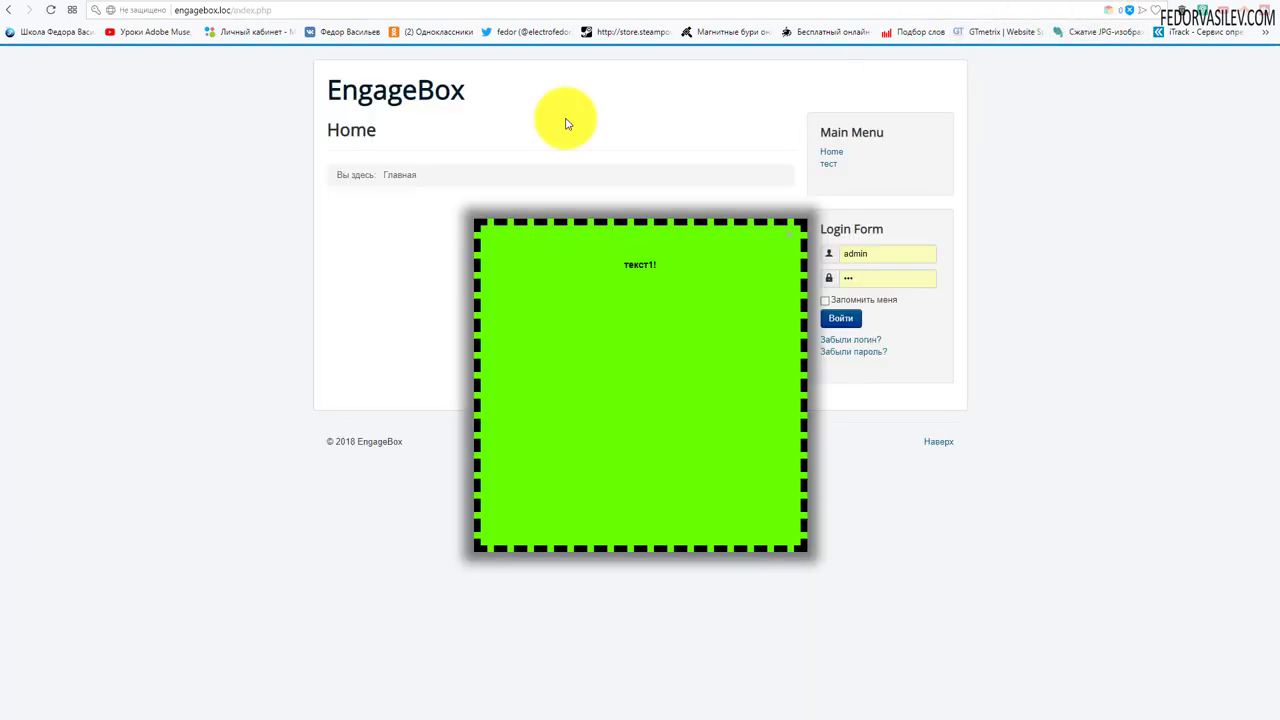
click(48, 12)
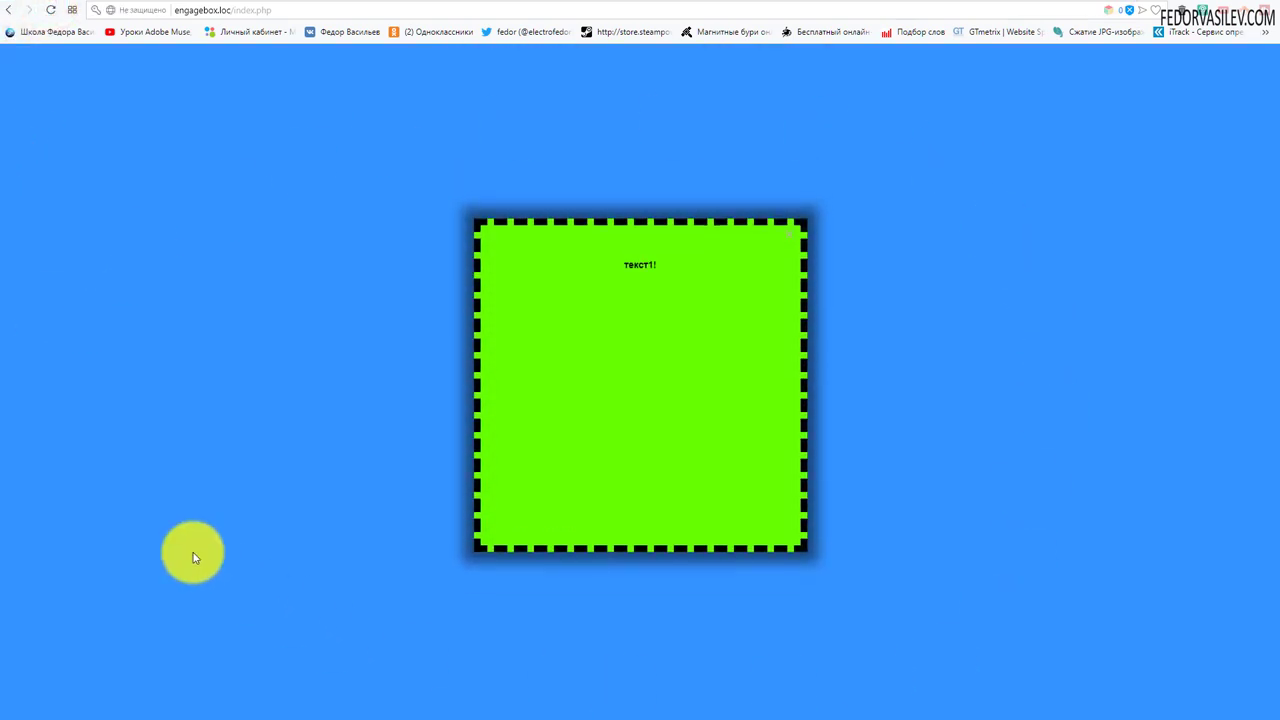
click(791, 233)
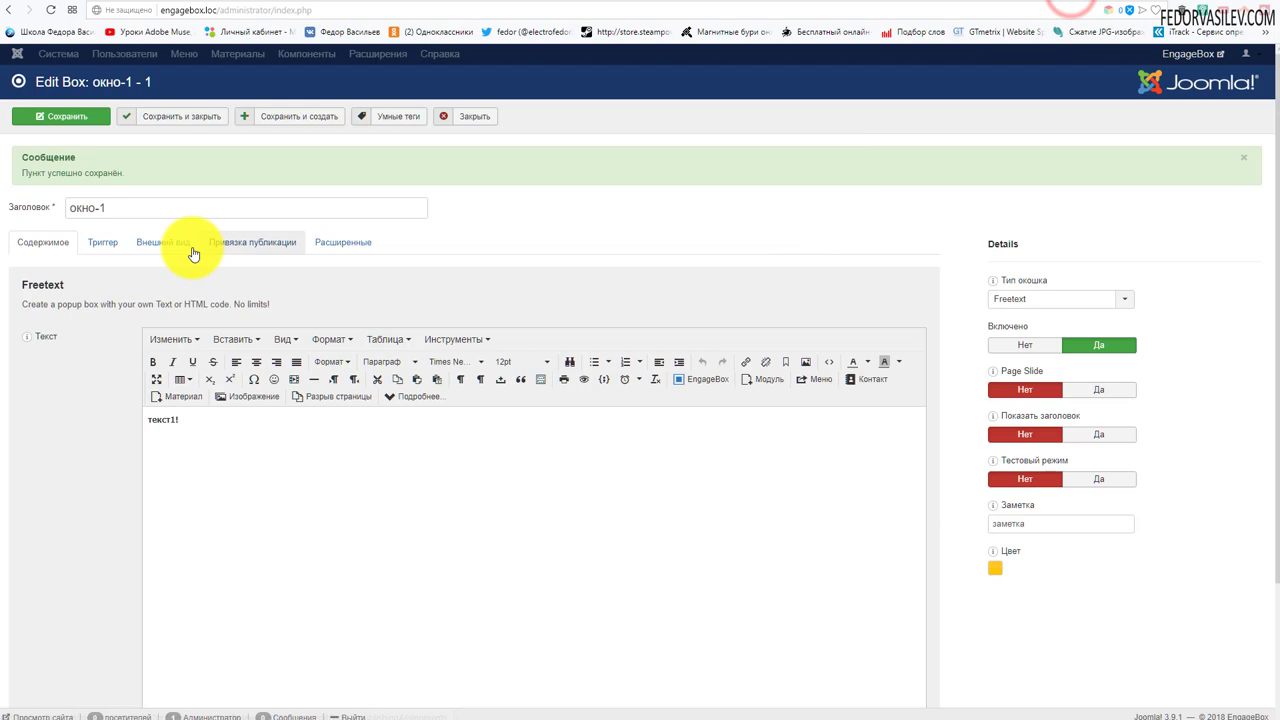
Step: Make the overlay colour in the box's appearance settings semi-transparent blue, rgba(51, 143, 255, 0.67)
click(178, 245)
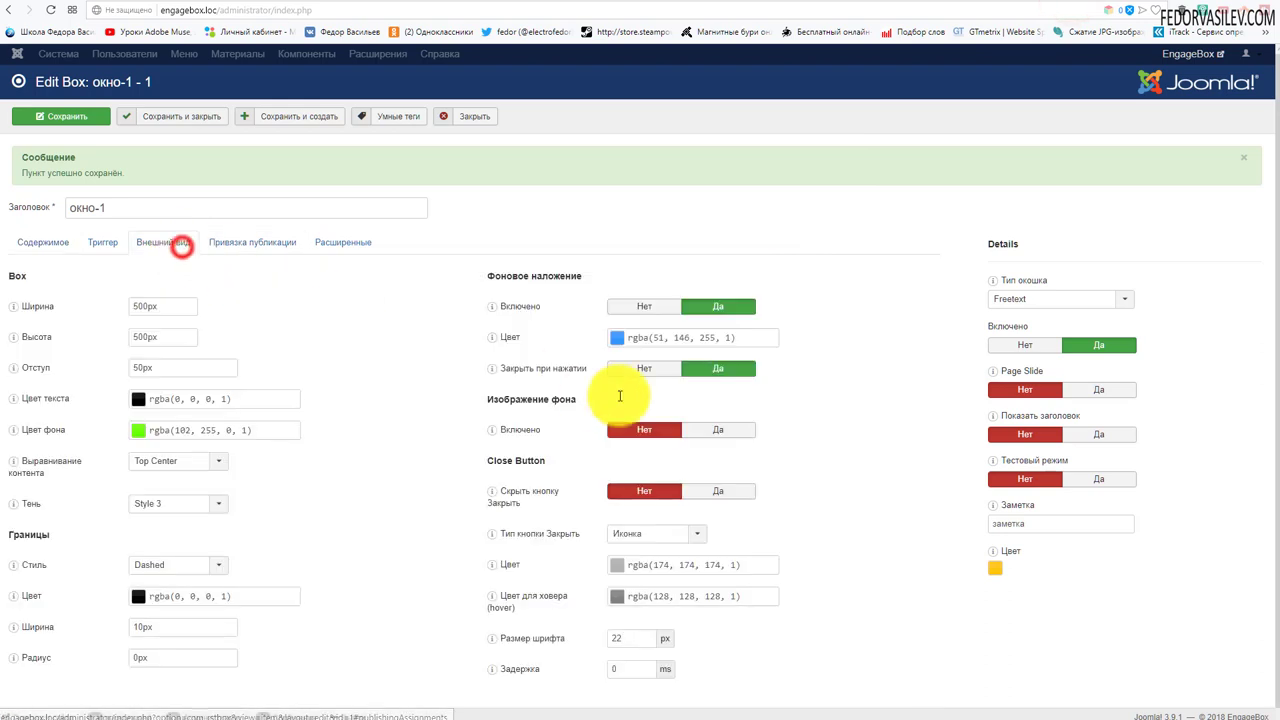
click(618, 341)
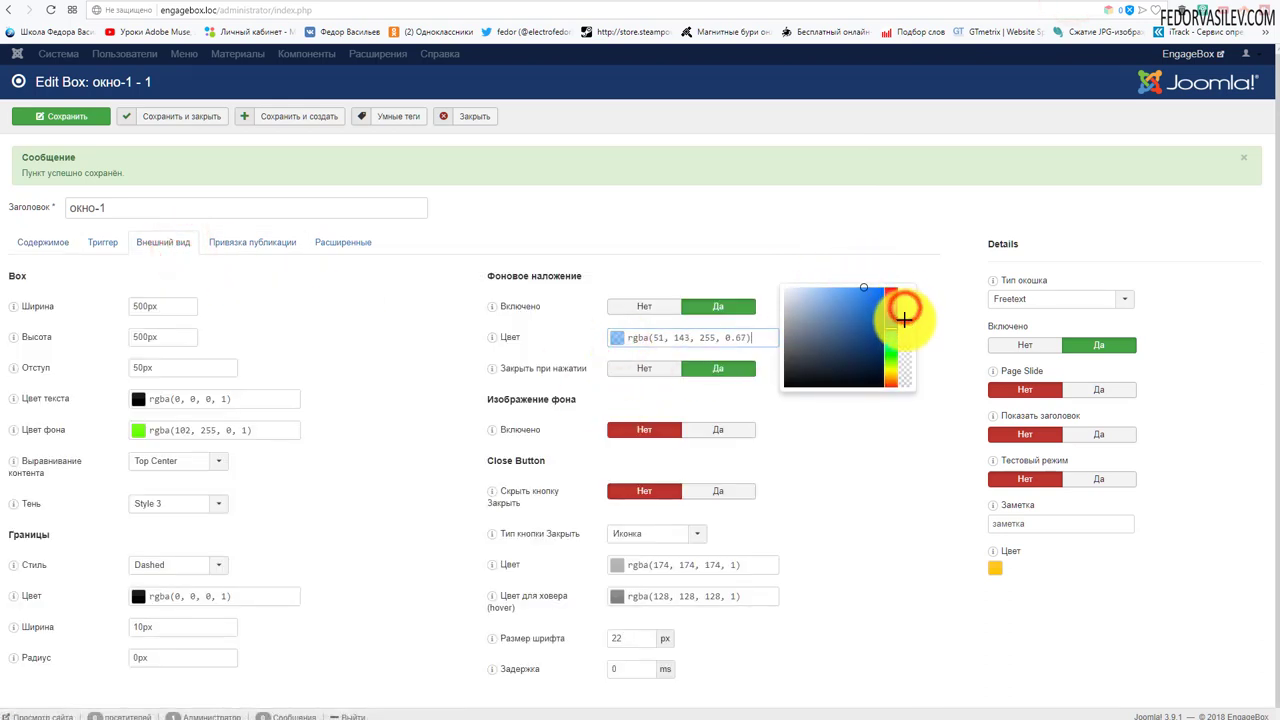
click(925, 310)
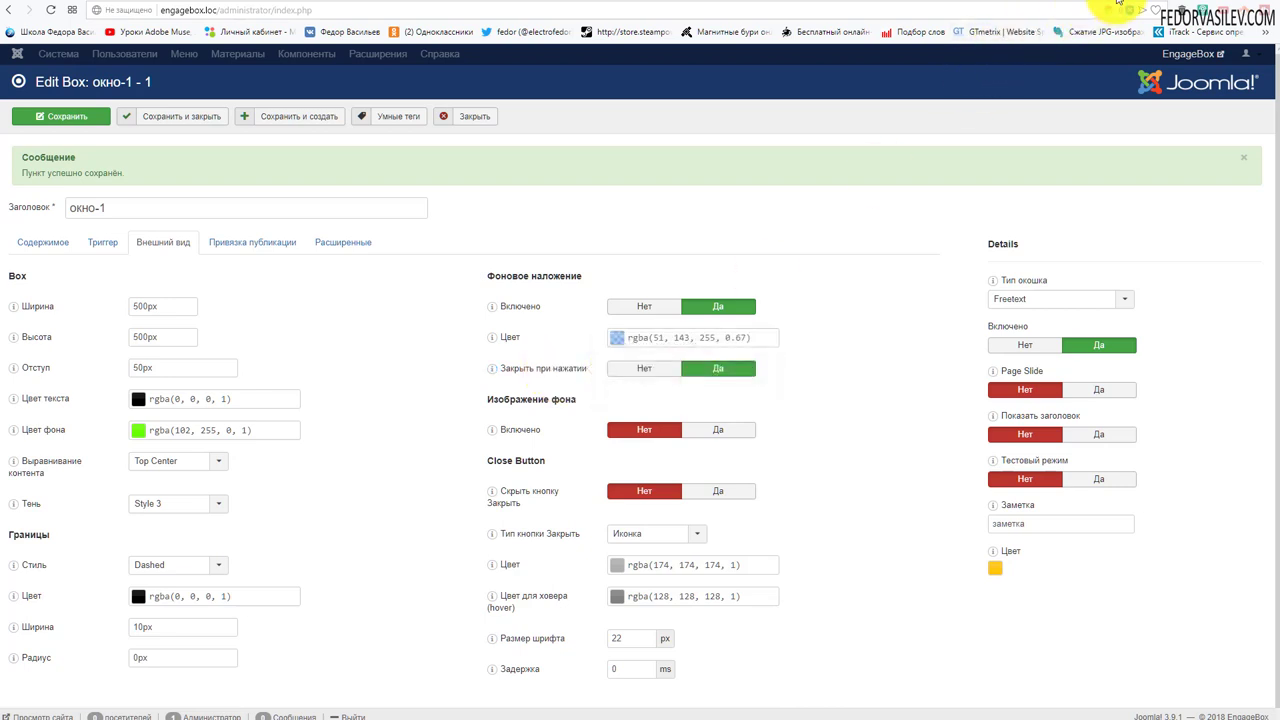
Step: Reload the site and test closing the popup through the overlay area on both sides of the box
key(ctrl+Tab)
click(50, 10)
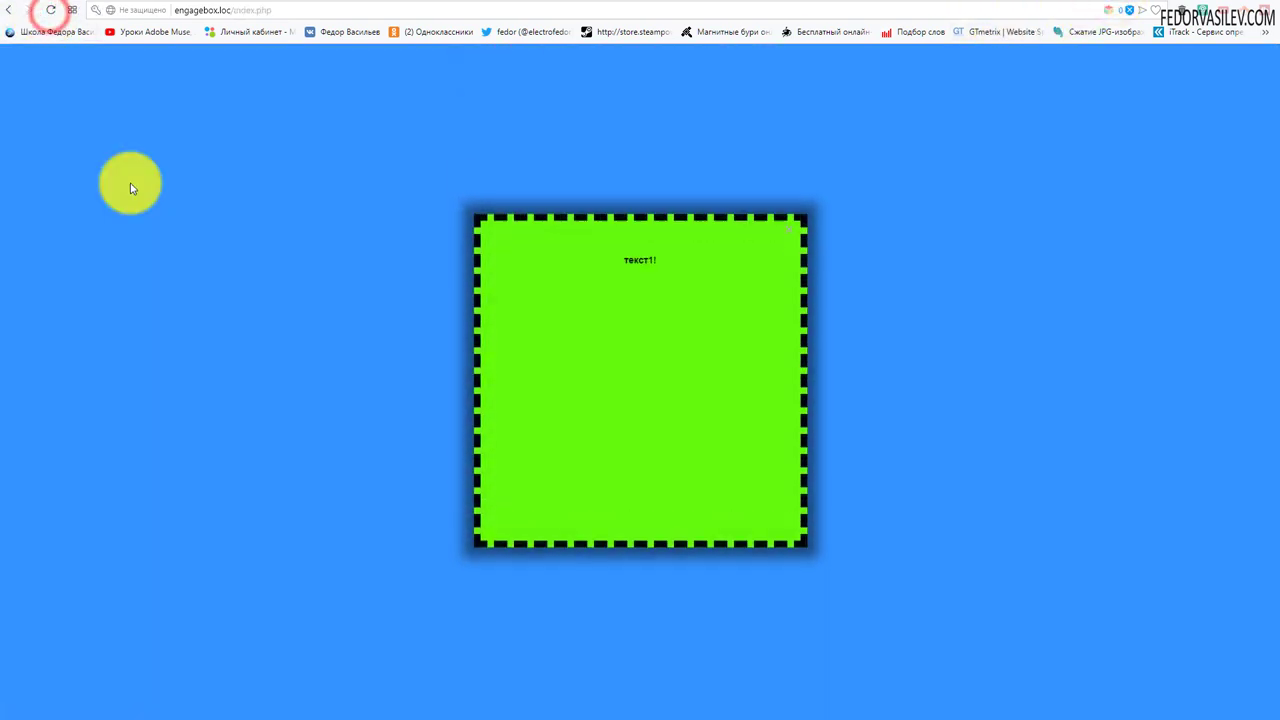
click(277, 190)
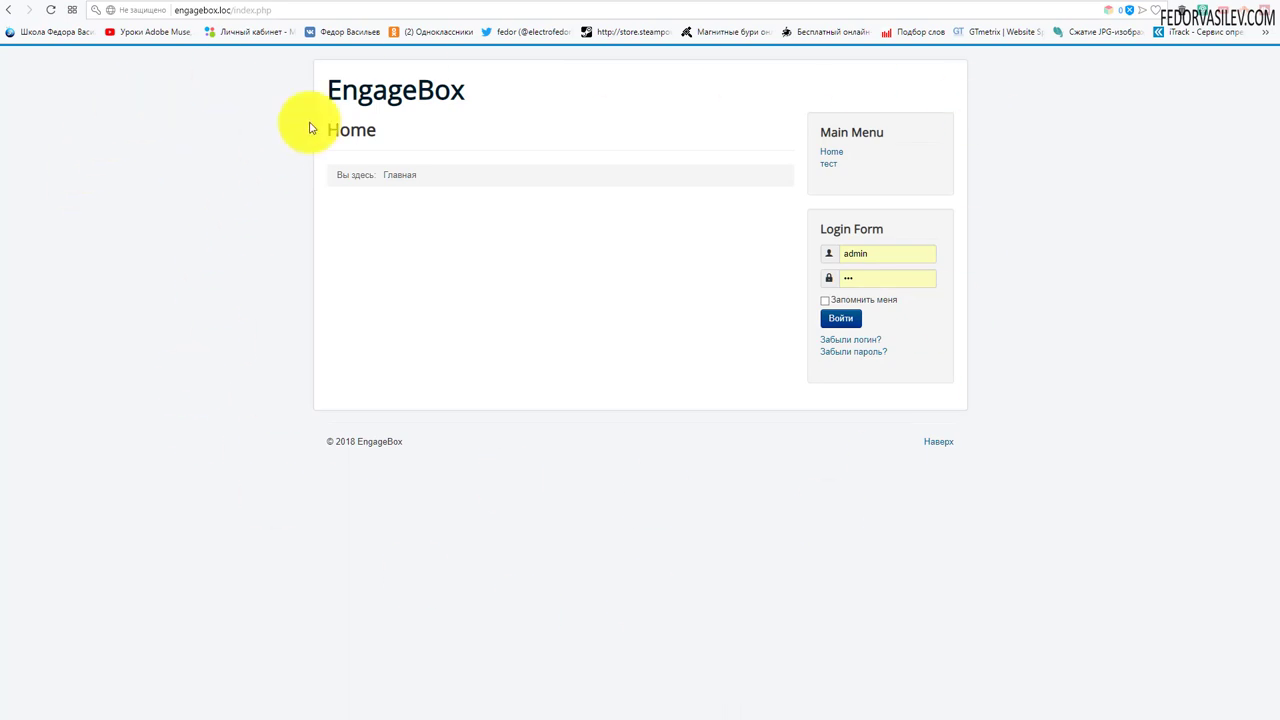
click(51, 12)
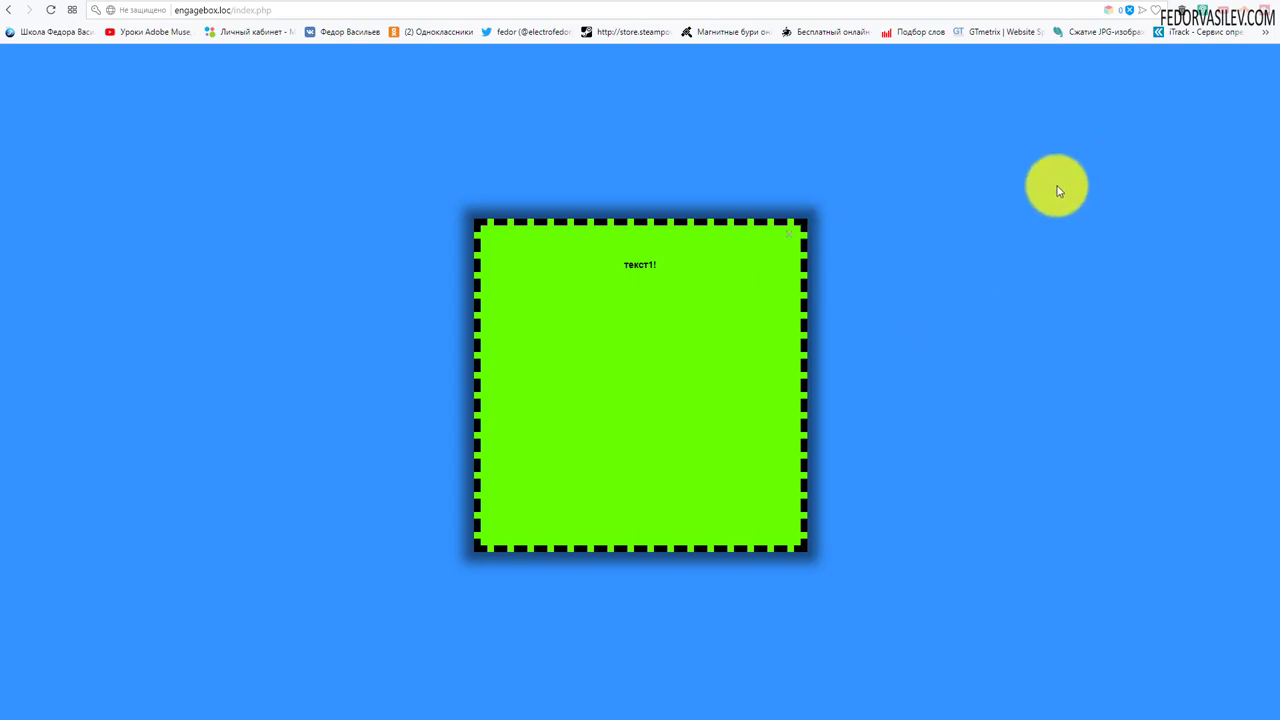
click(1066, 177)
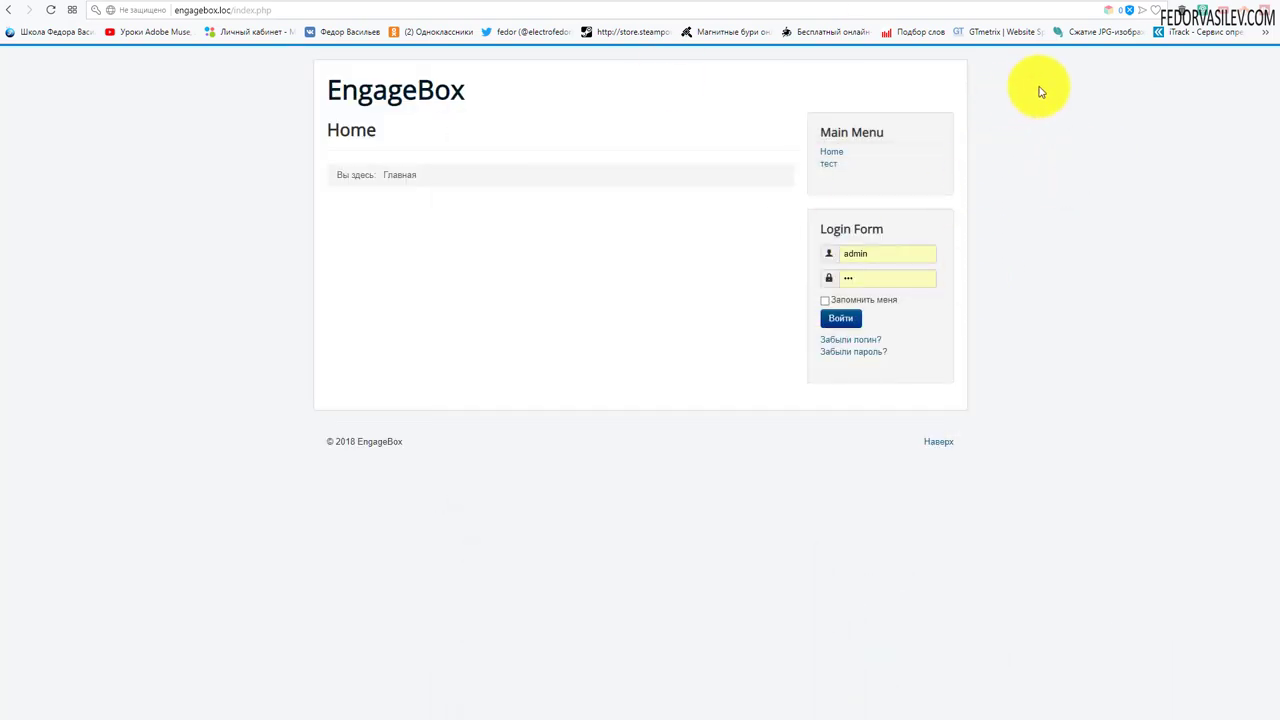
click(1070, 2)
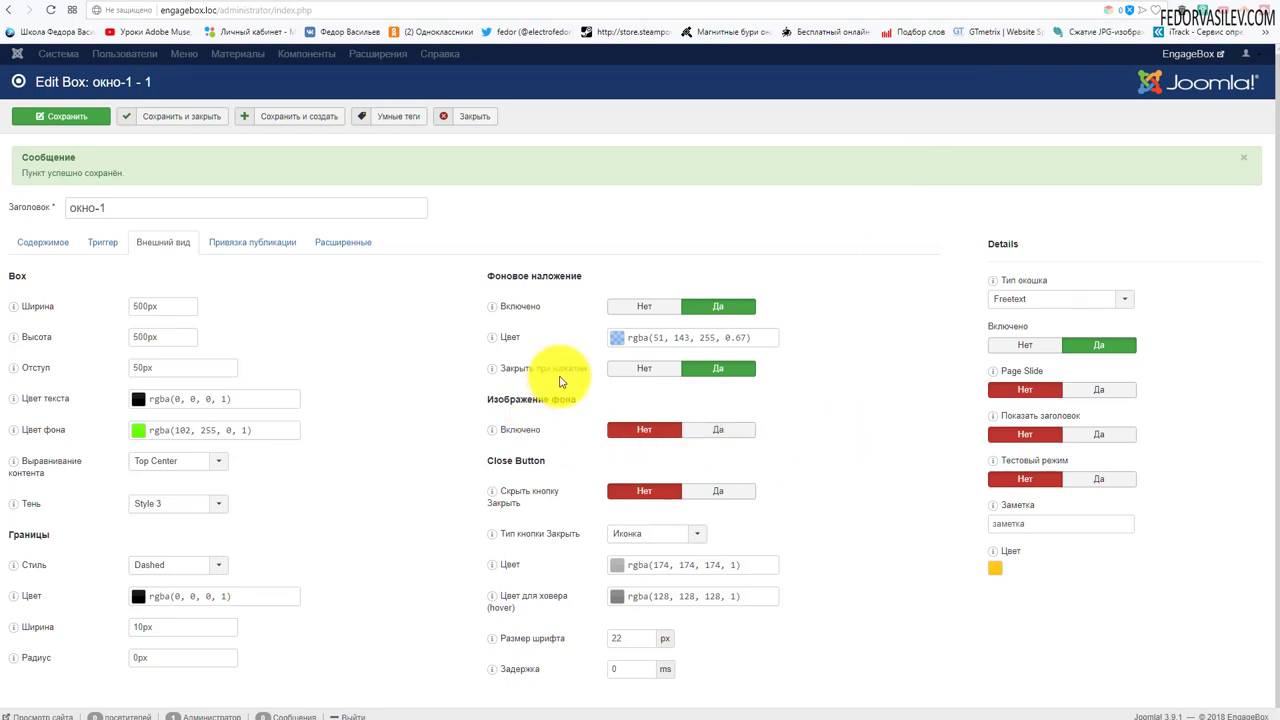
Step: Set the overlay's Закрыть при нажатии option to Нет, save the box, and reload the site
click(641, 368)
click(86, 117)
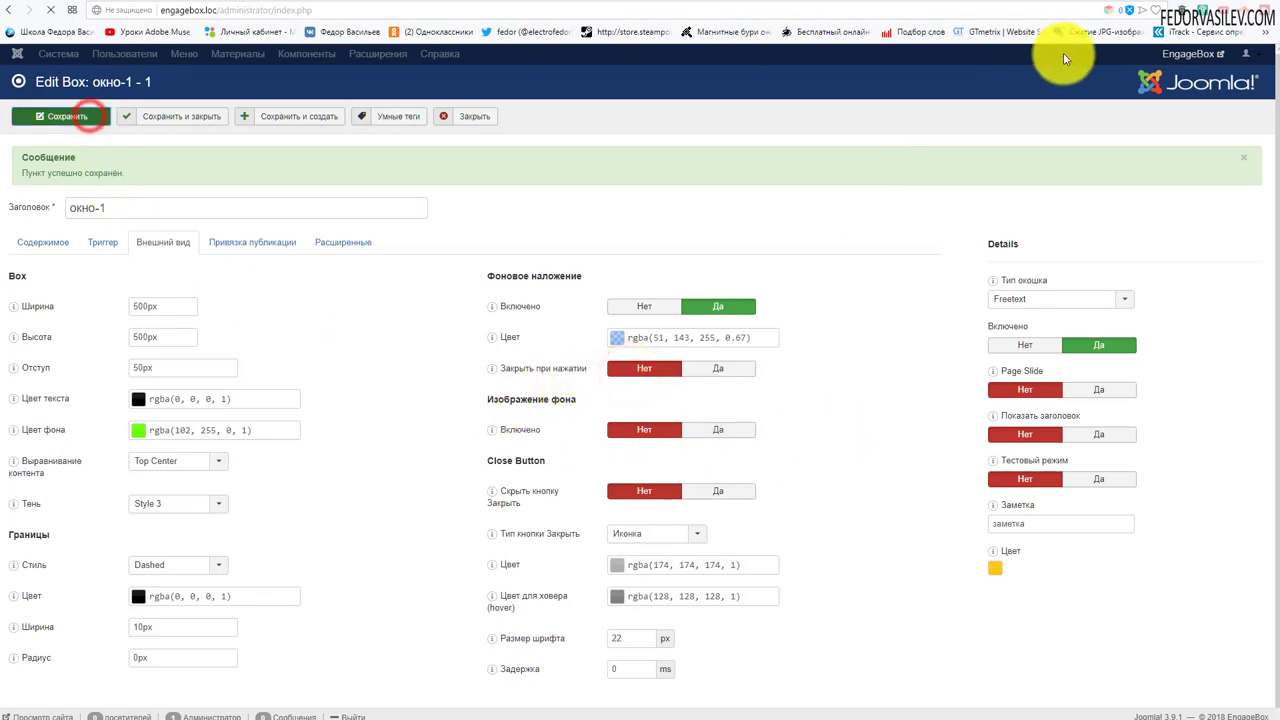
click(1108, 9)
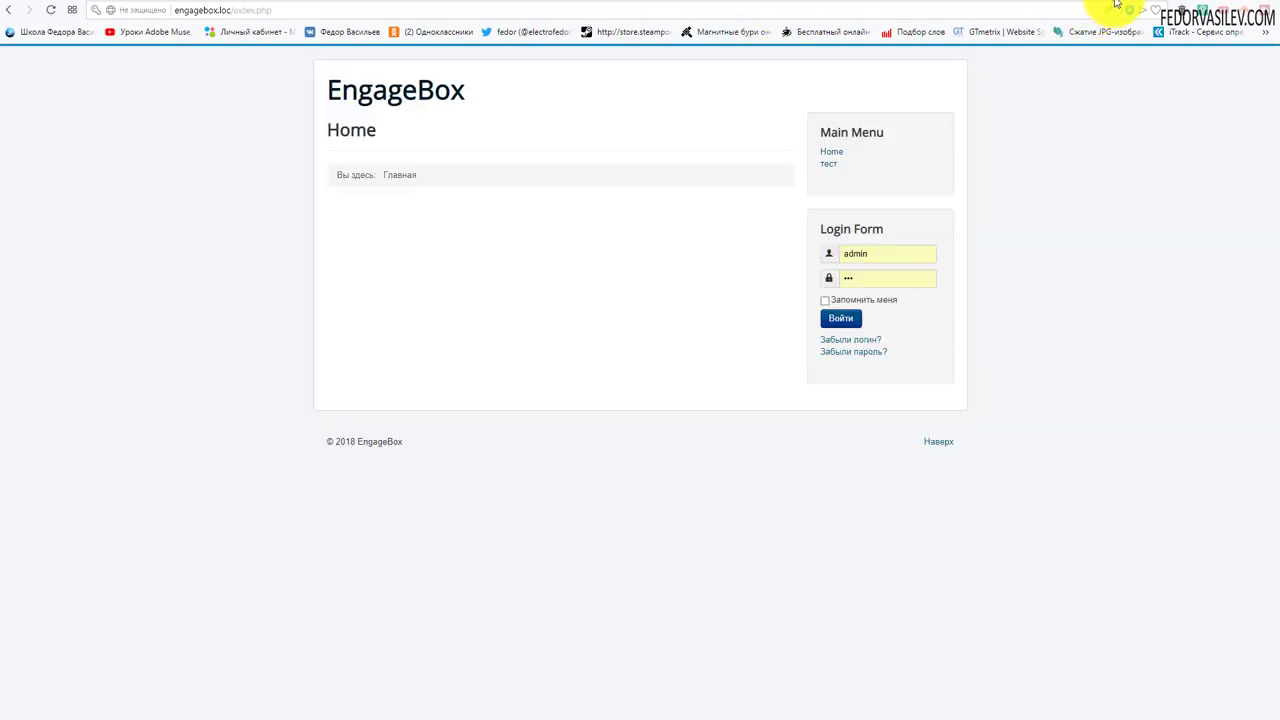
click(52, 14)
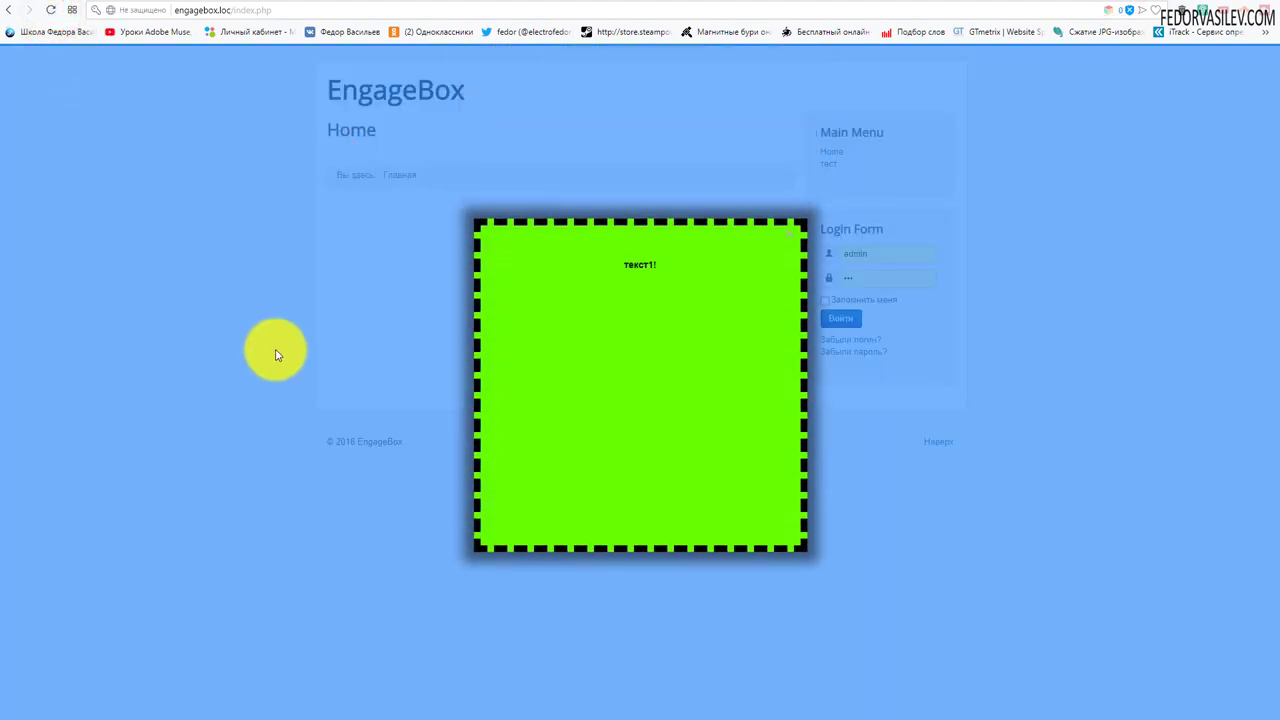
Step: Test the popup's reaction to clicks on the overlay and inside the box, and dismiss it with its close icon
click(276, 293)
click(563, 153)
click(991, 222)
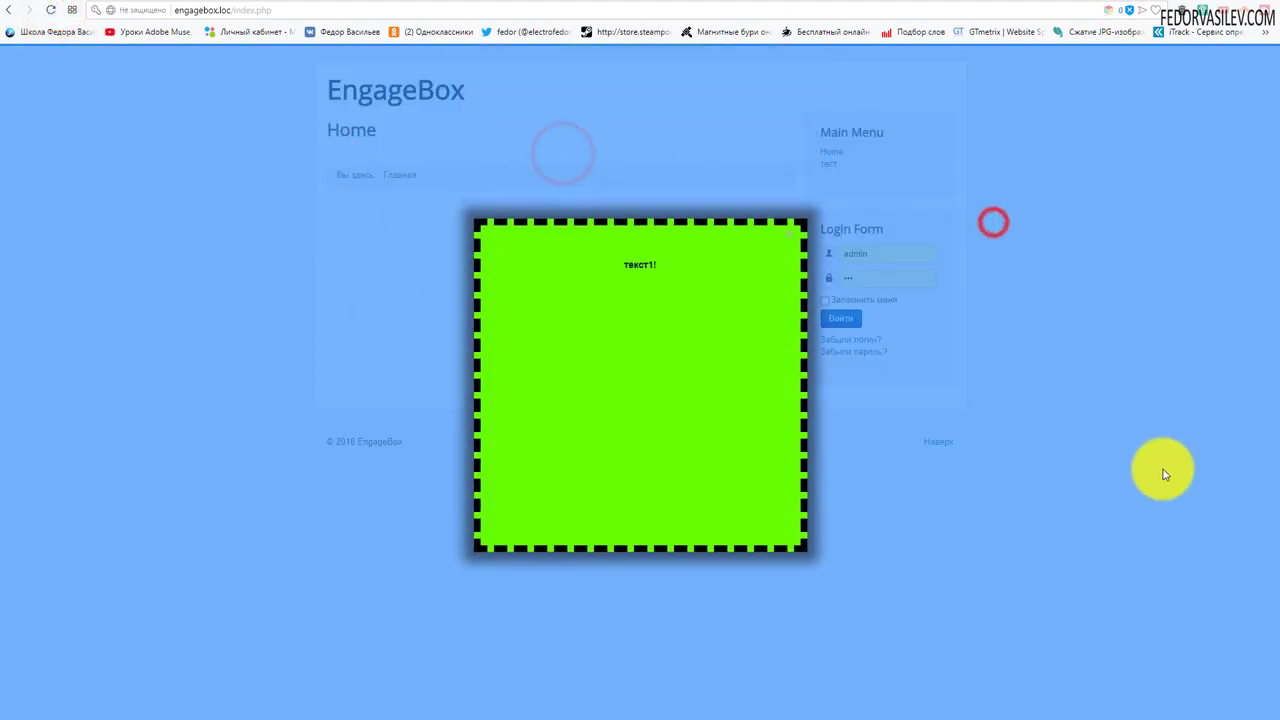
click(1163, 469)
click(600, 406)
click(240, 345)
click(528, 644)
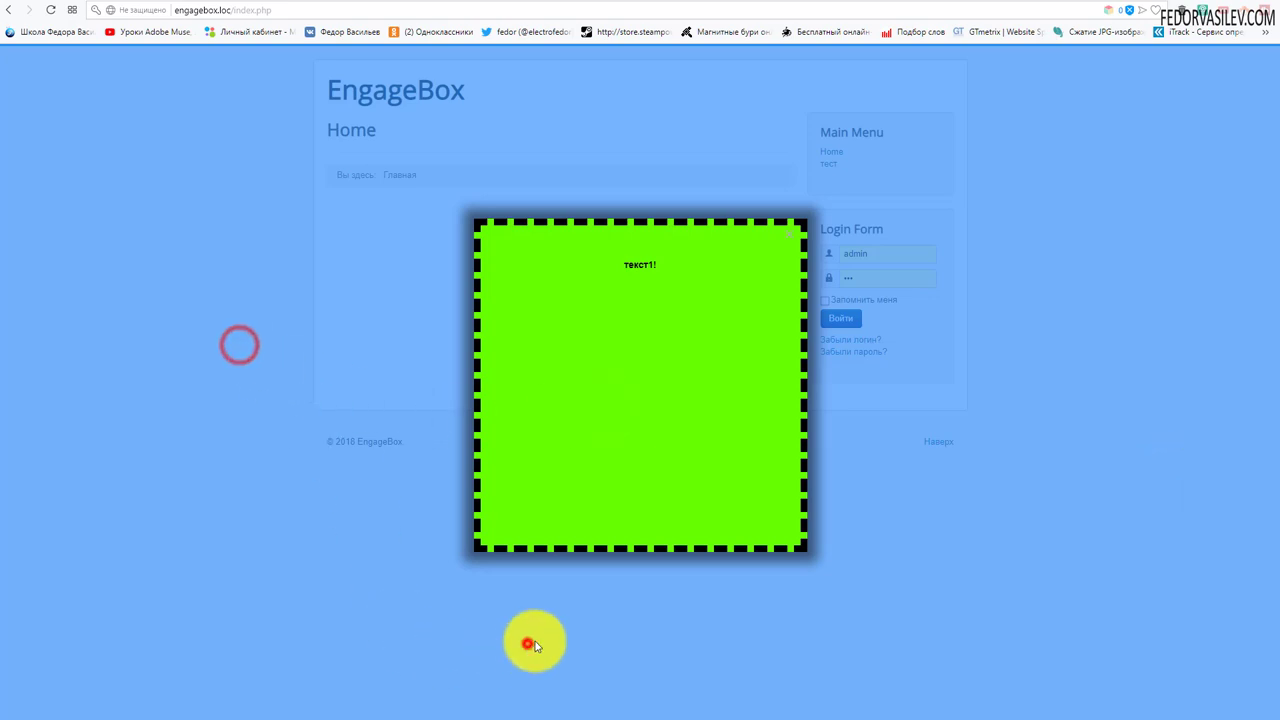
click(944, 561)
click(672, 103)
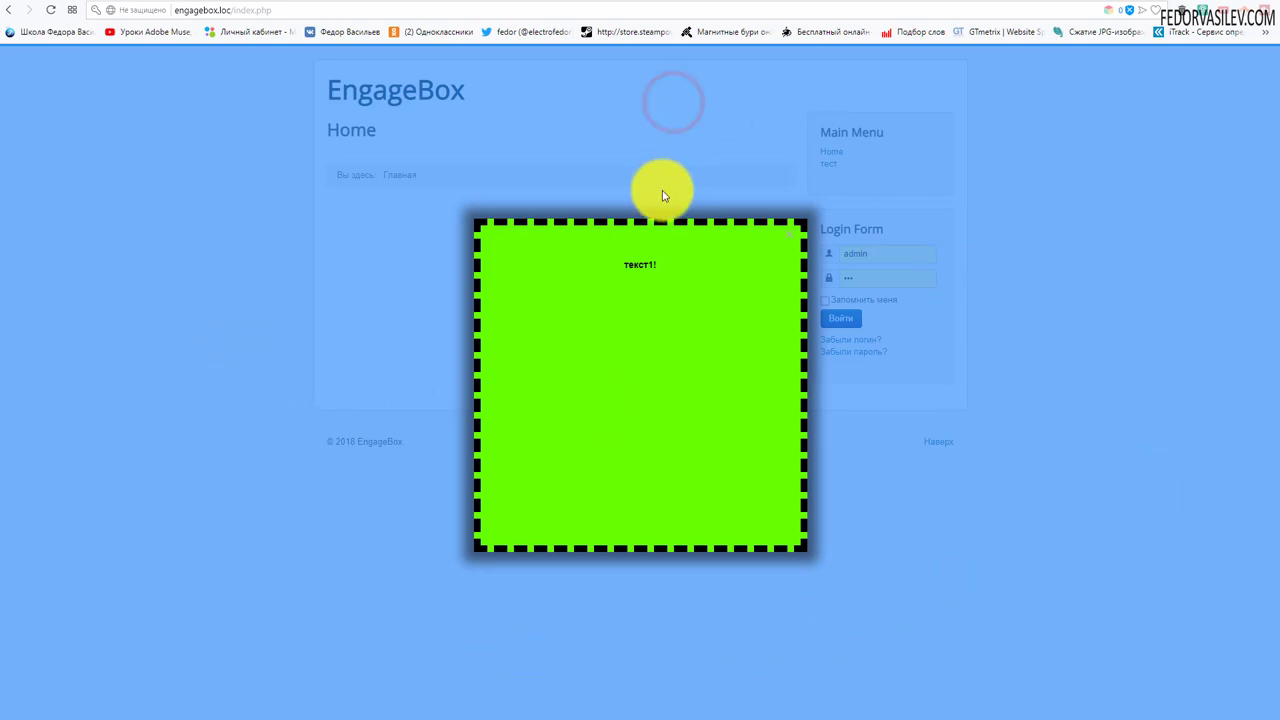
click(790, 232)
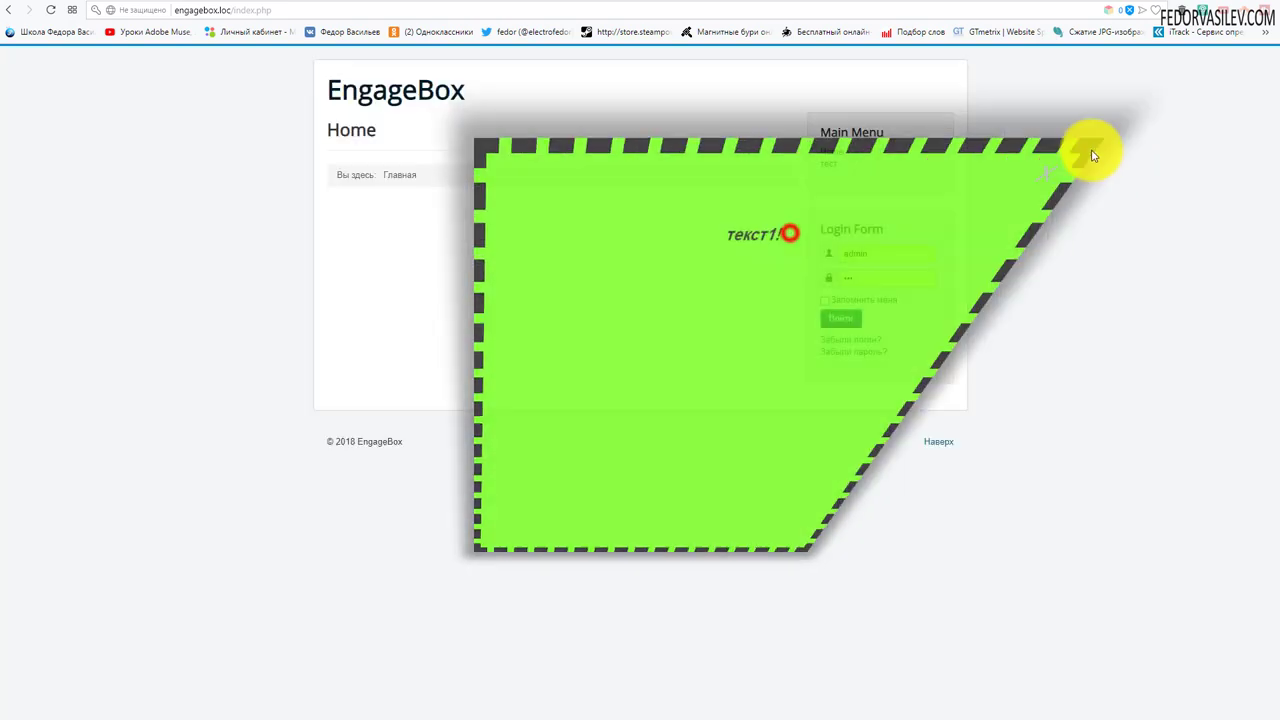
key(ctrl+w)
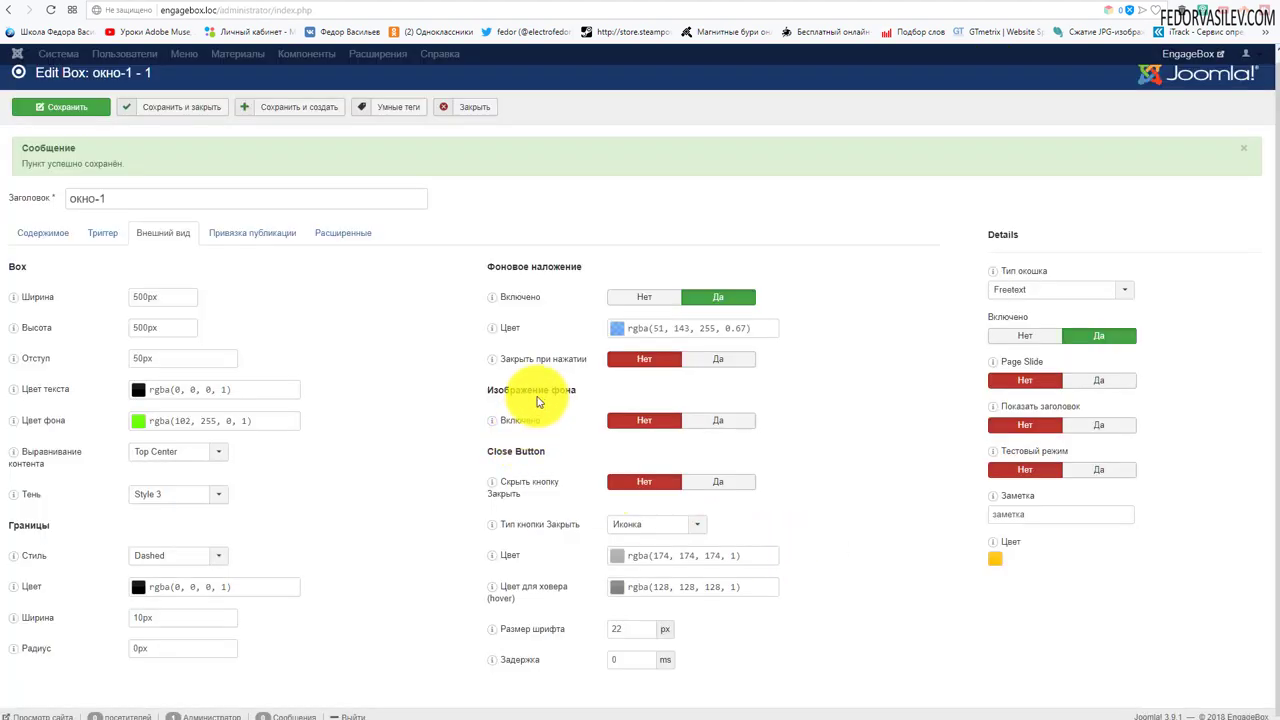
Step: Enable the background image (Изображение фона) for the box and check the description of its image field
click(722, 426)
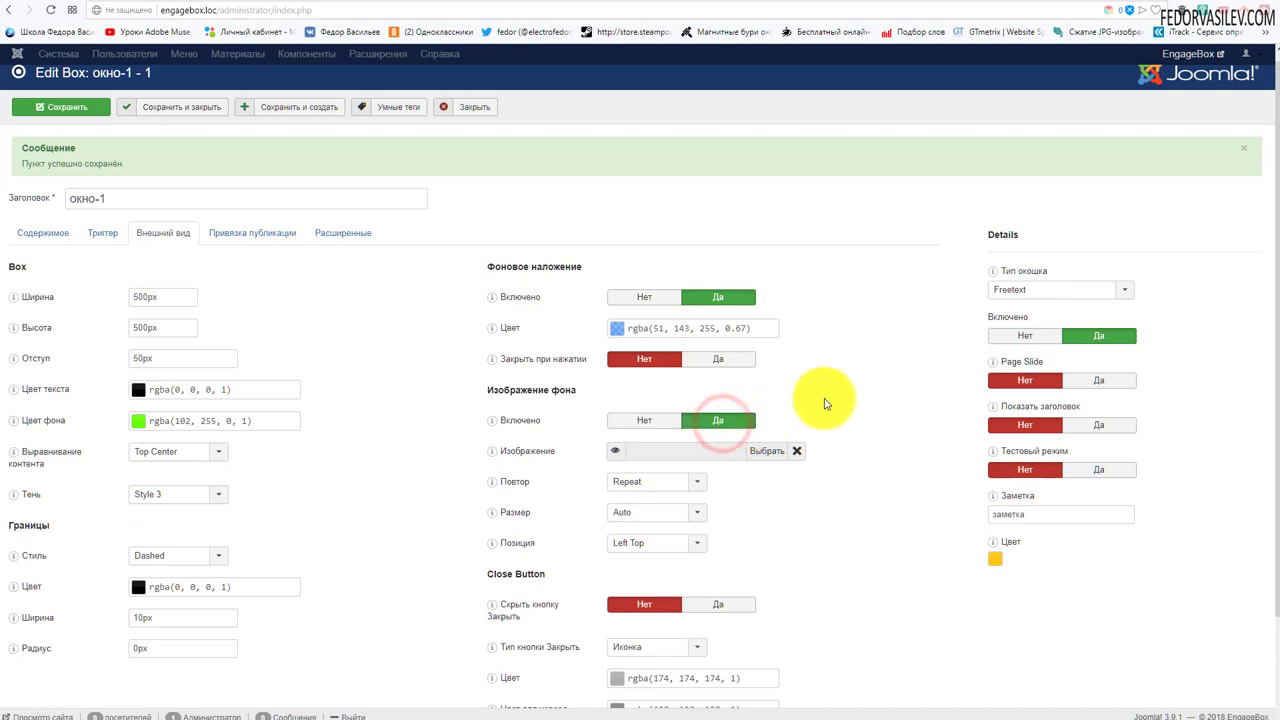
scroll(790, 380, down, 1)
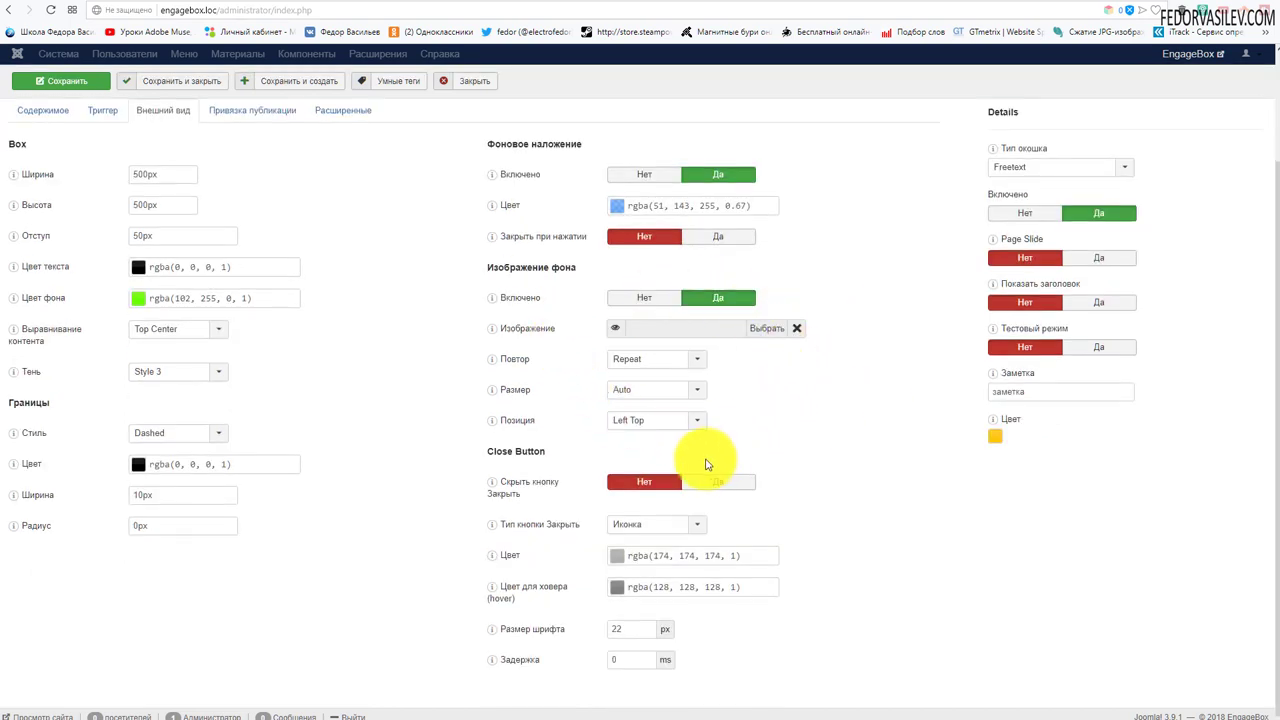
mouse_move(490, 337)
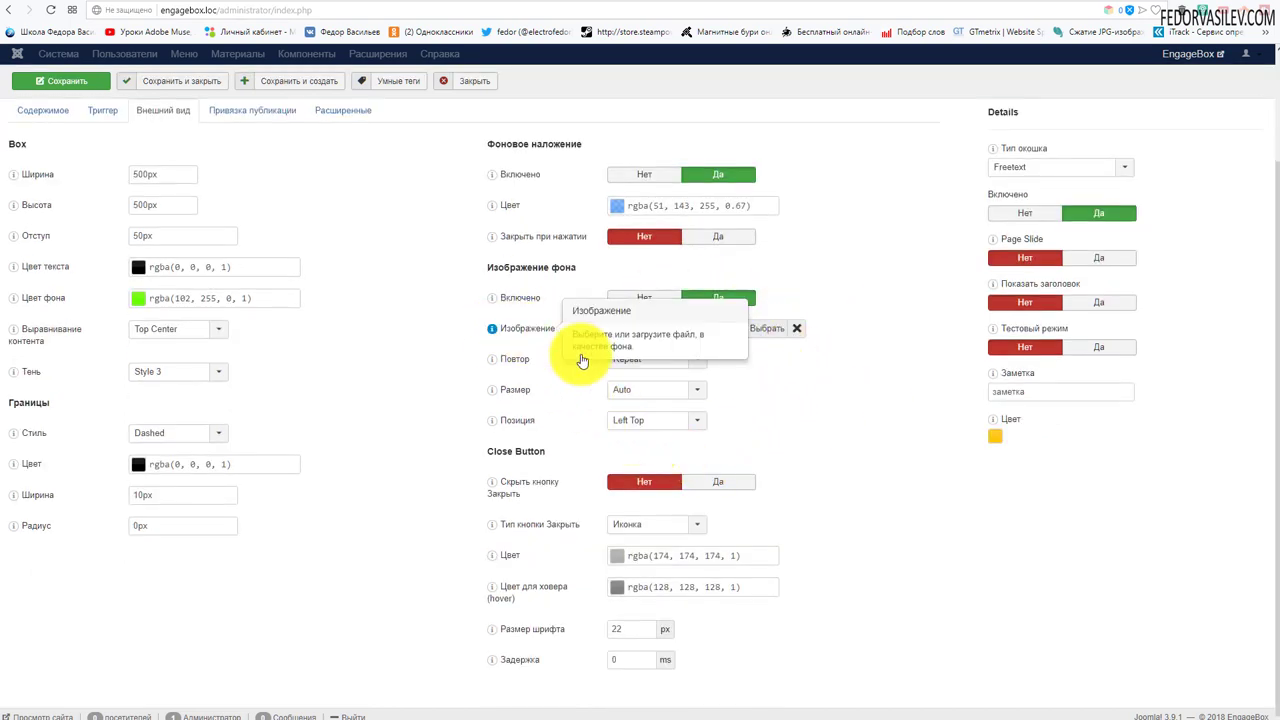
Step: Insert raindrops.jpg from the headers folder as the box's background image and save the box
click(758, 326)
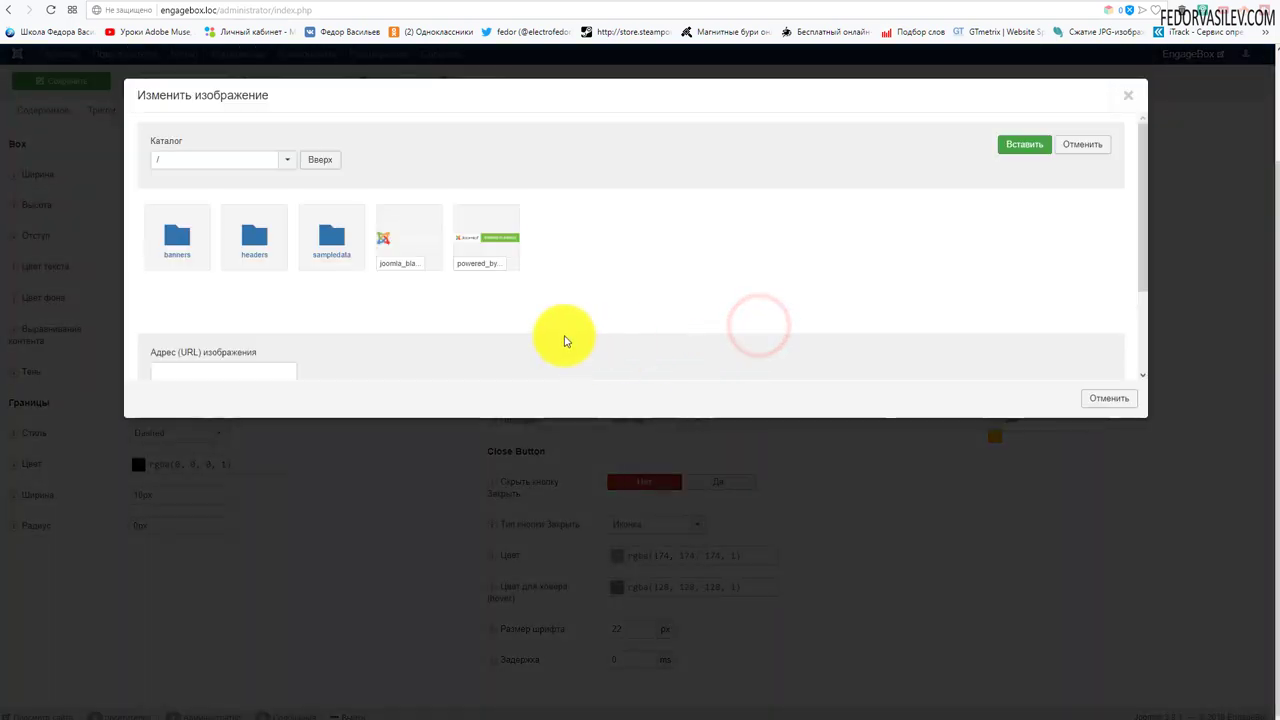
scroll(490, 318, down, 2)
scroll(360, 290, up, 2)
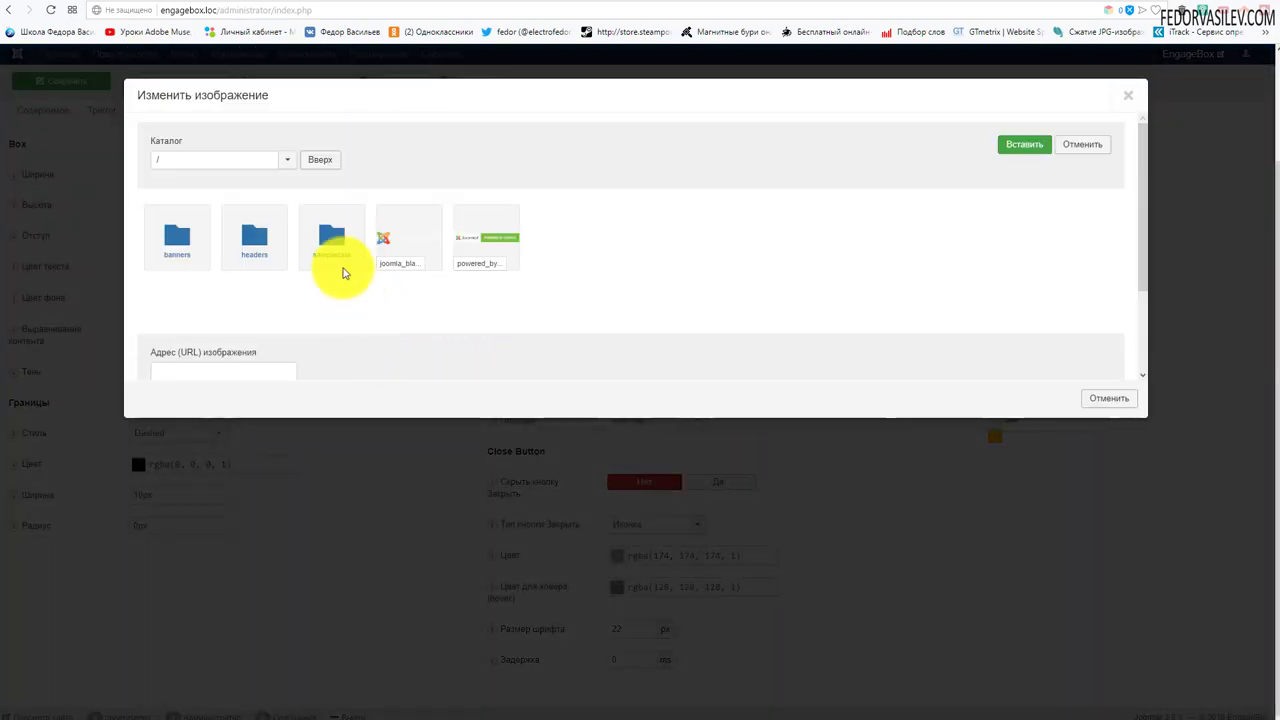
click(162, 240)
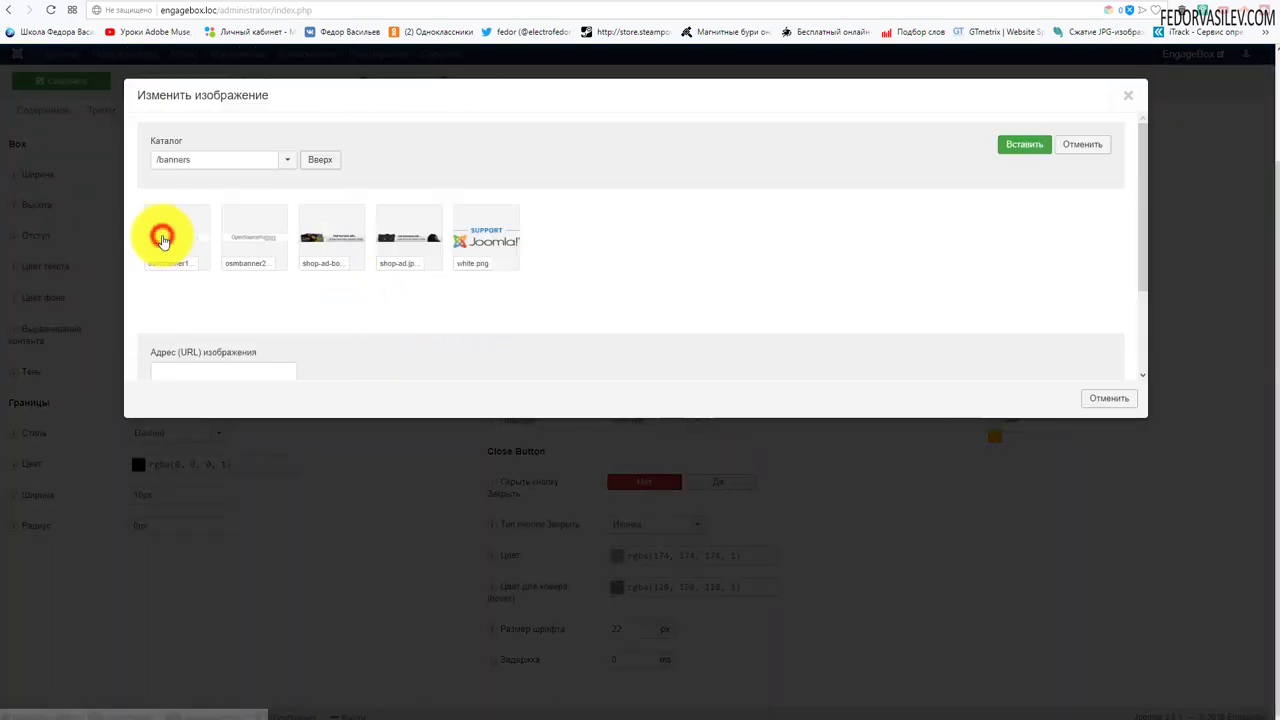
click(322, 159)
click(253, 235)
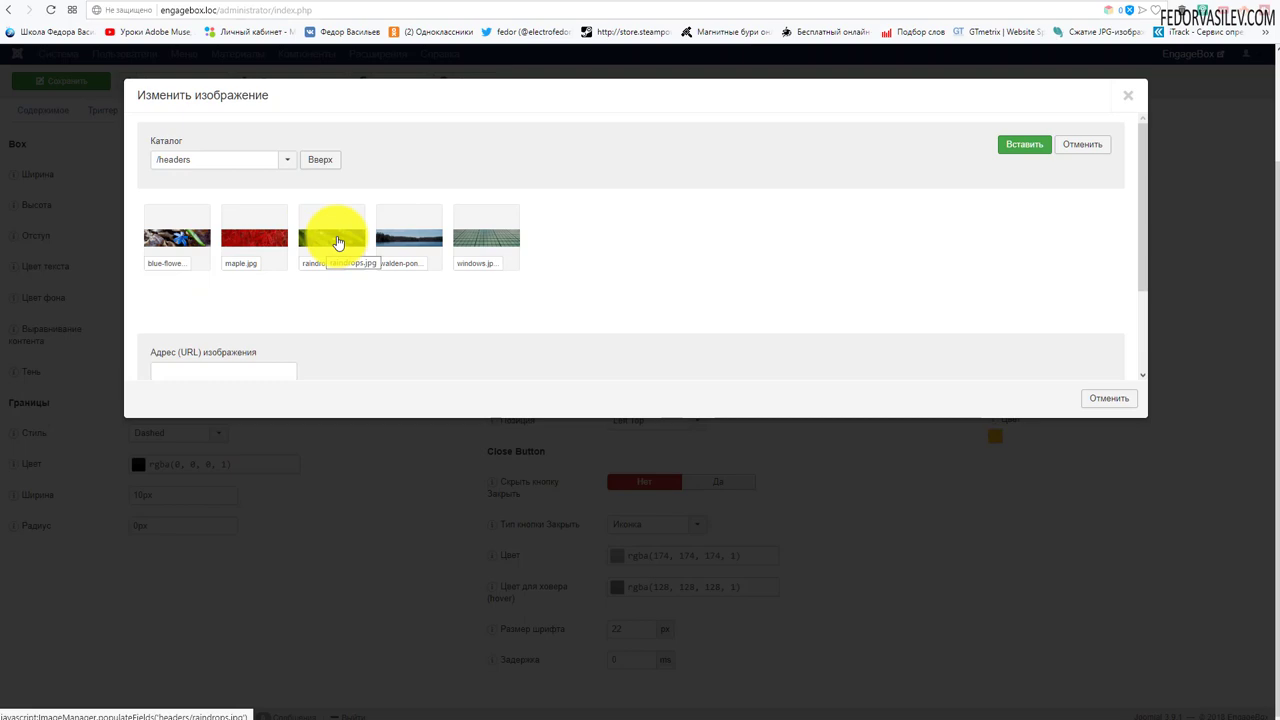
click(1020, 144)
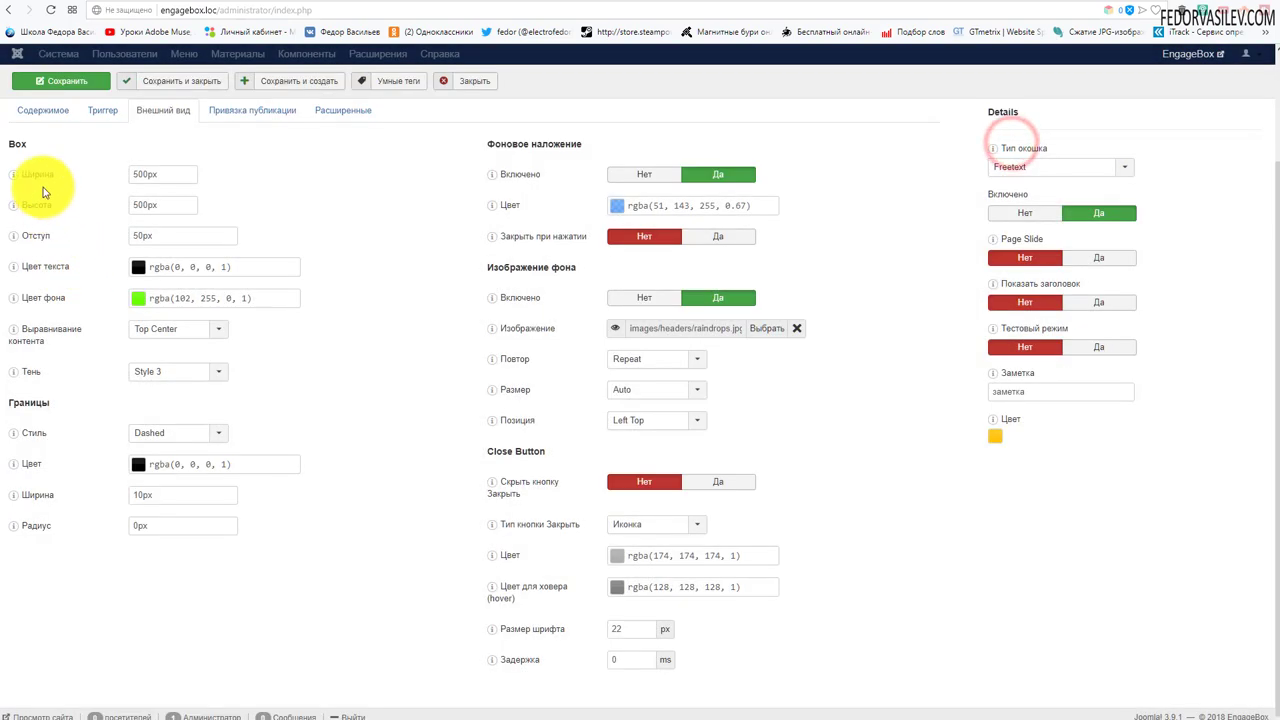
click(60, 81)
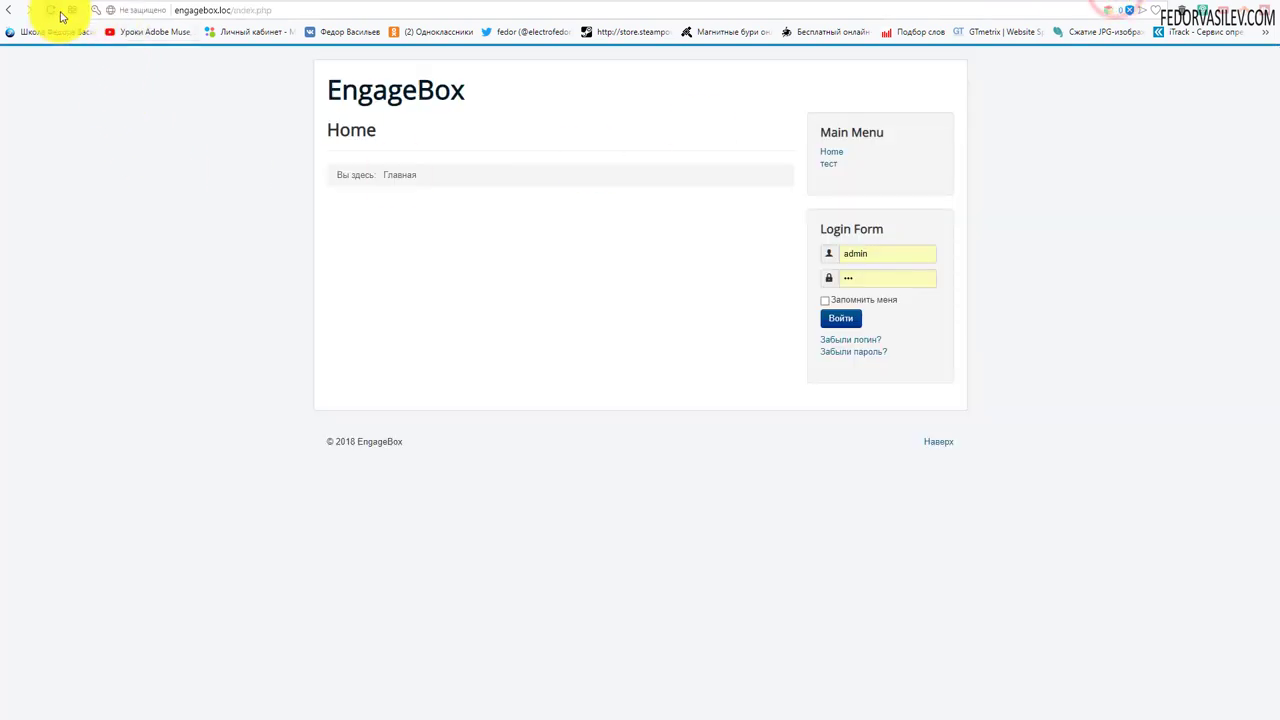
Step: Preview the box's background image on the site, and set its Повтор option to No-repeat in the box's appearance settings
click(54, 10)
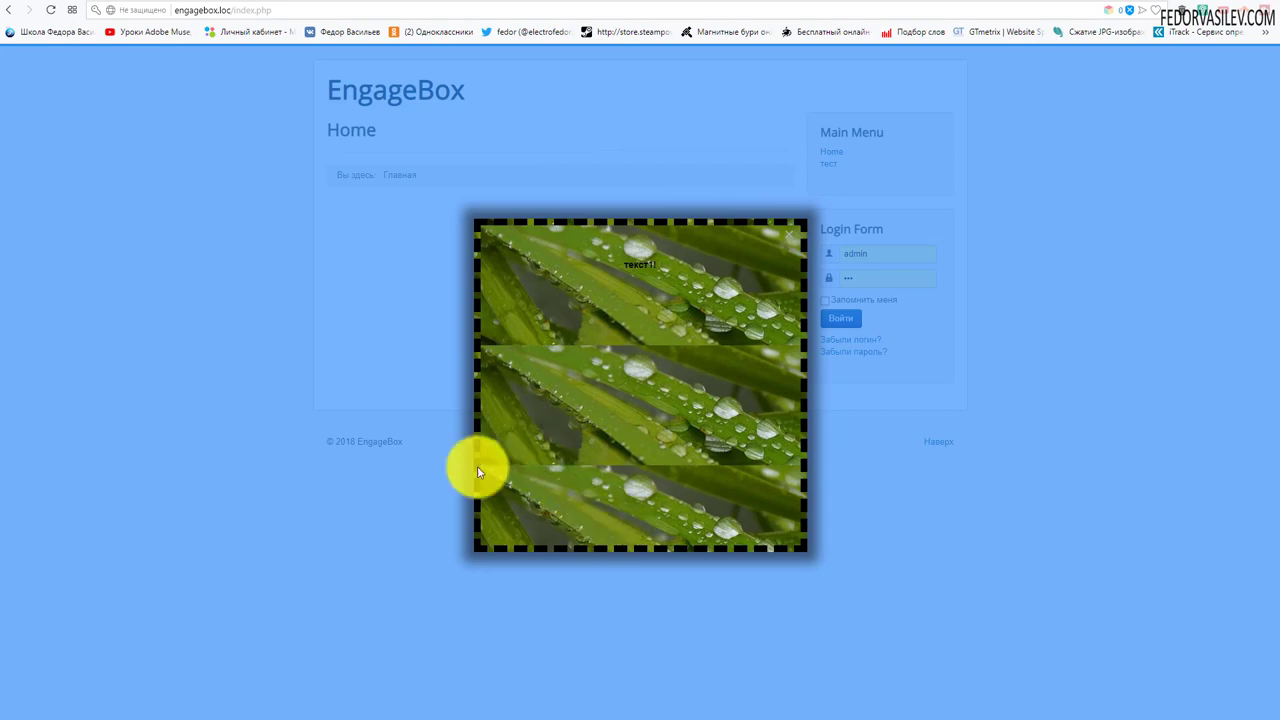
key(ctrl+Tab)
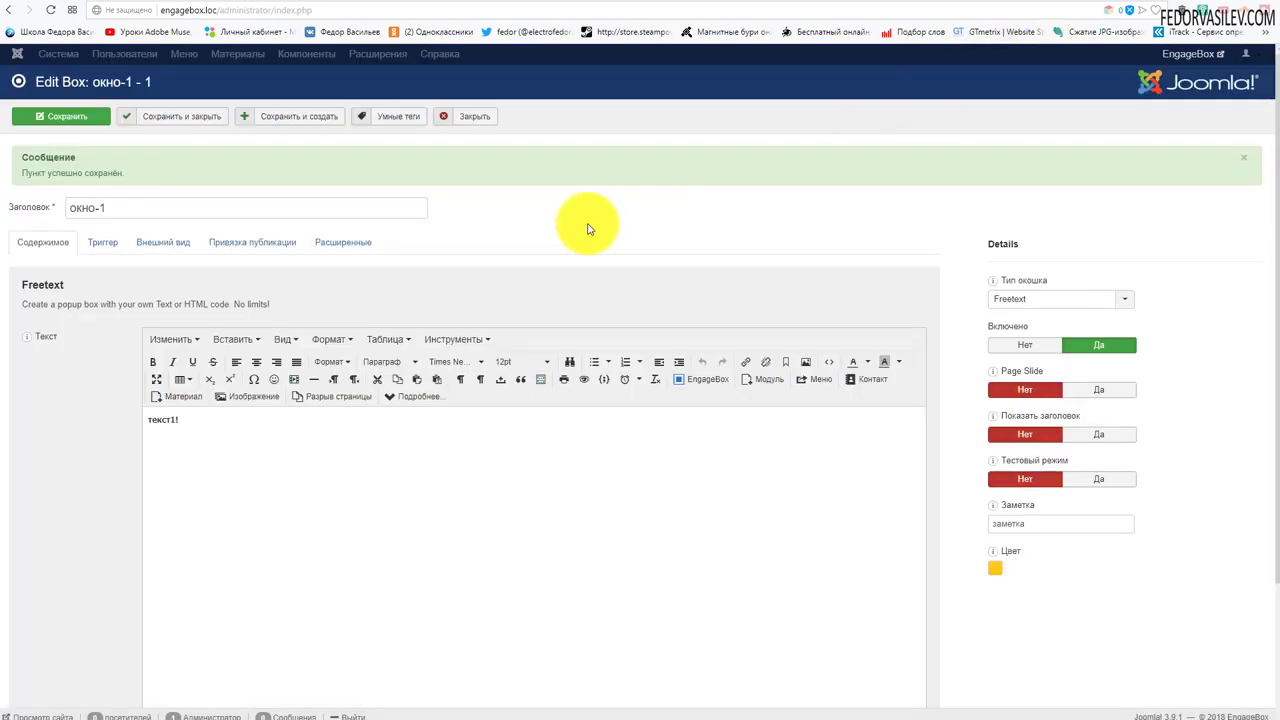
click(183, 241)
scroll(451, 301, down, 2)
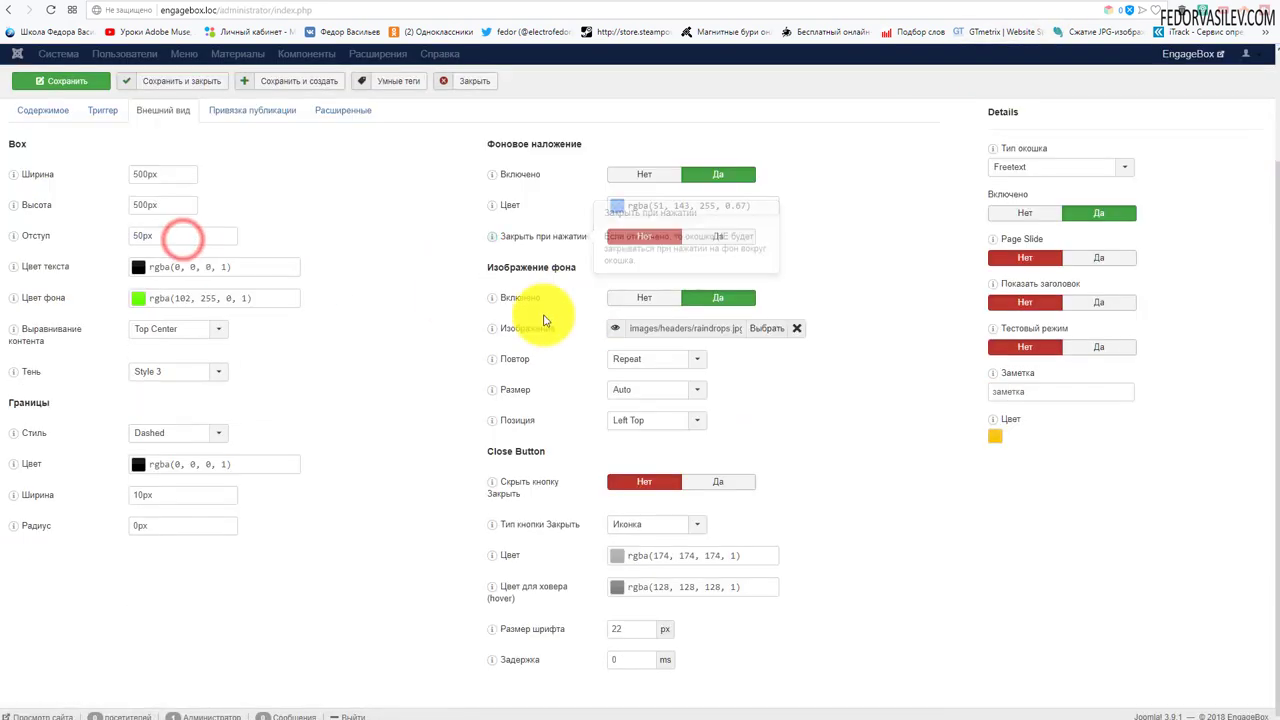
mouse_move(508, 358)
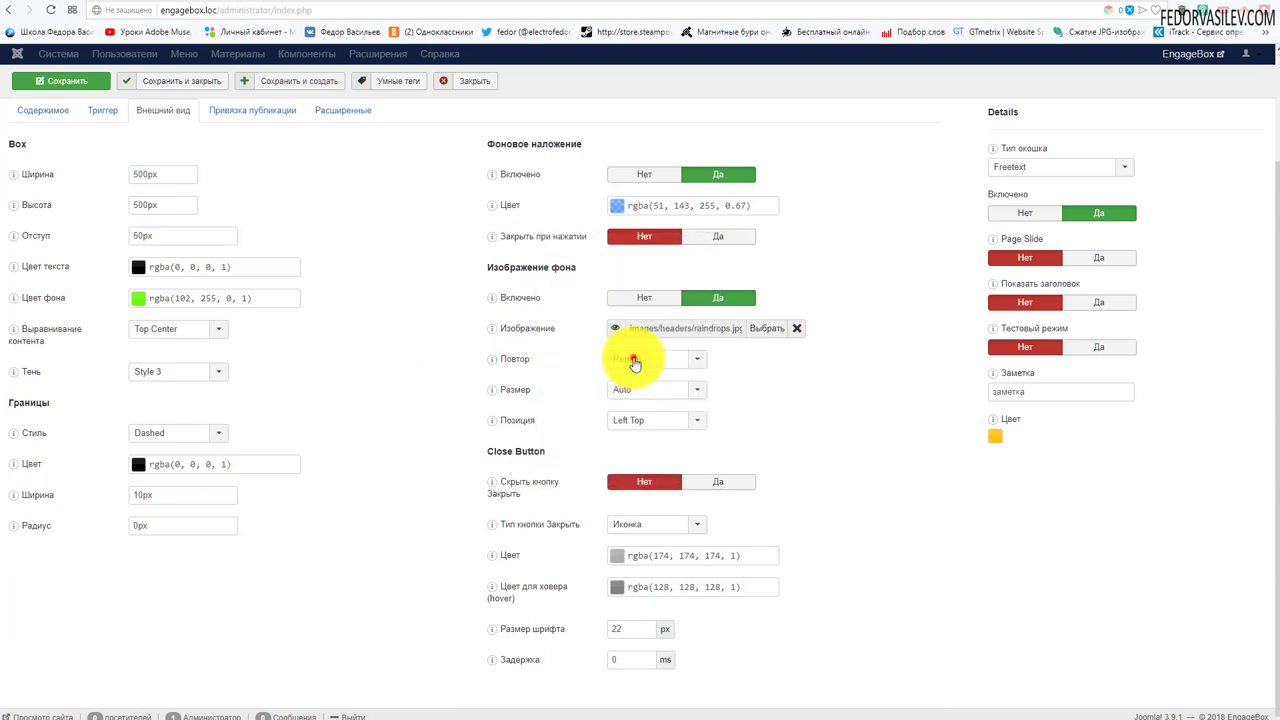
click(634, 362)
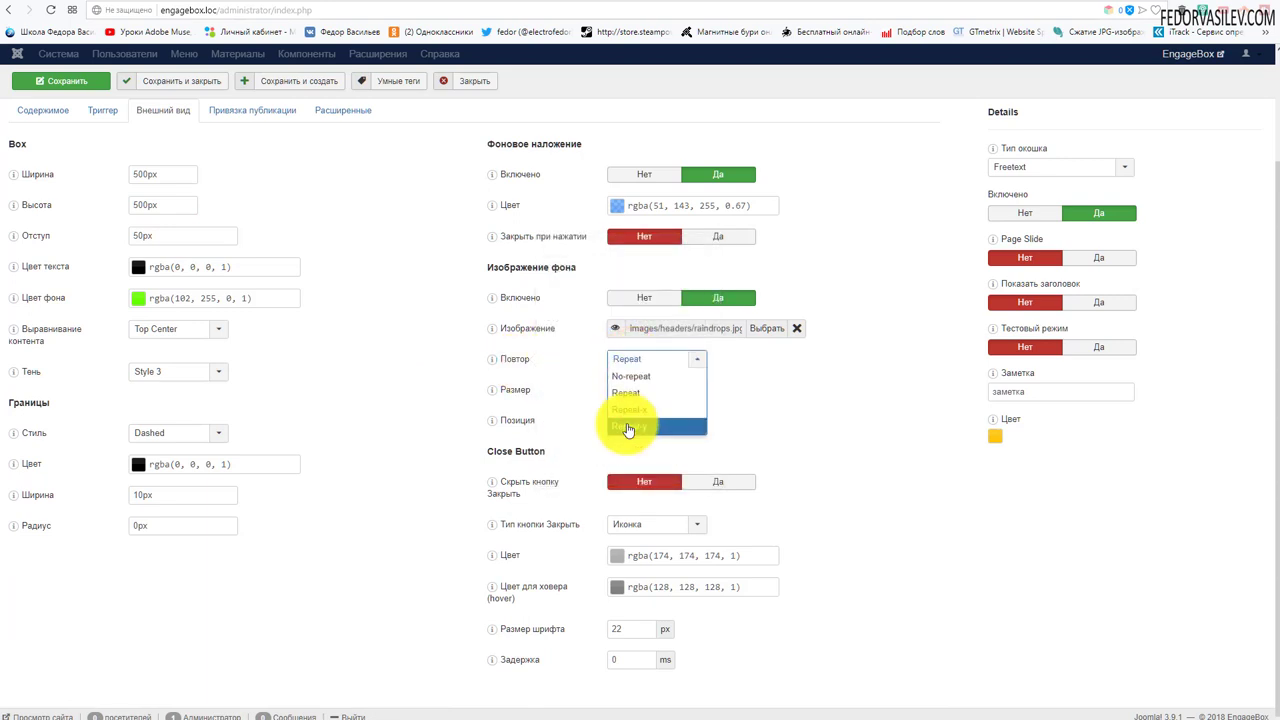
click(650, 377)
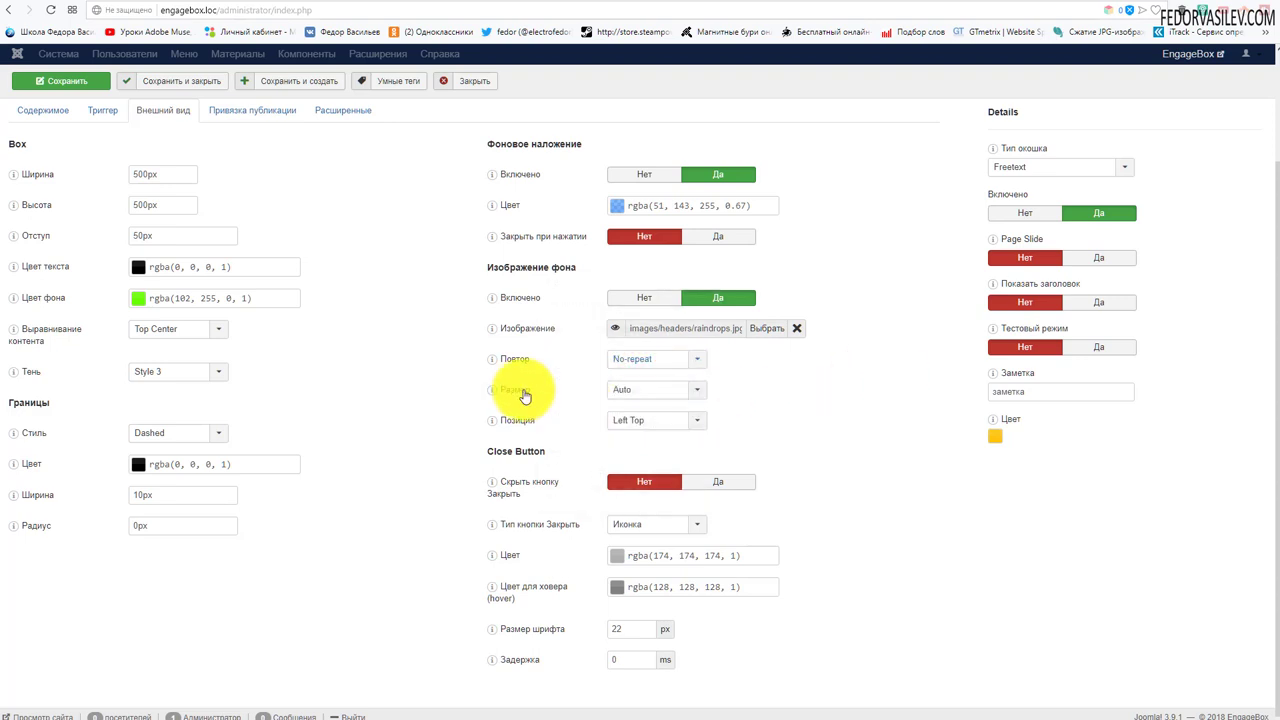
Step: Set the background image's Размер option to Cover and look through the available Позиция options
click(648, 391)
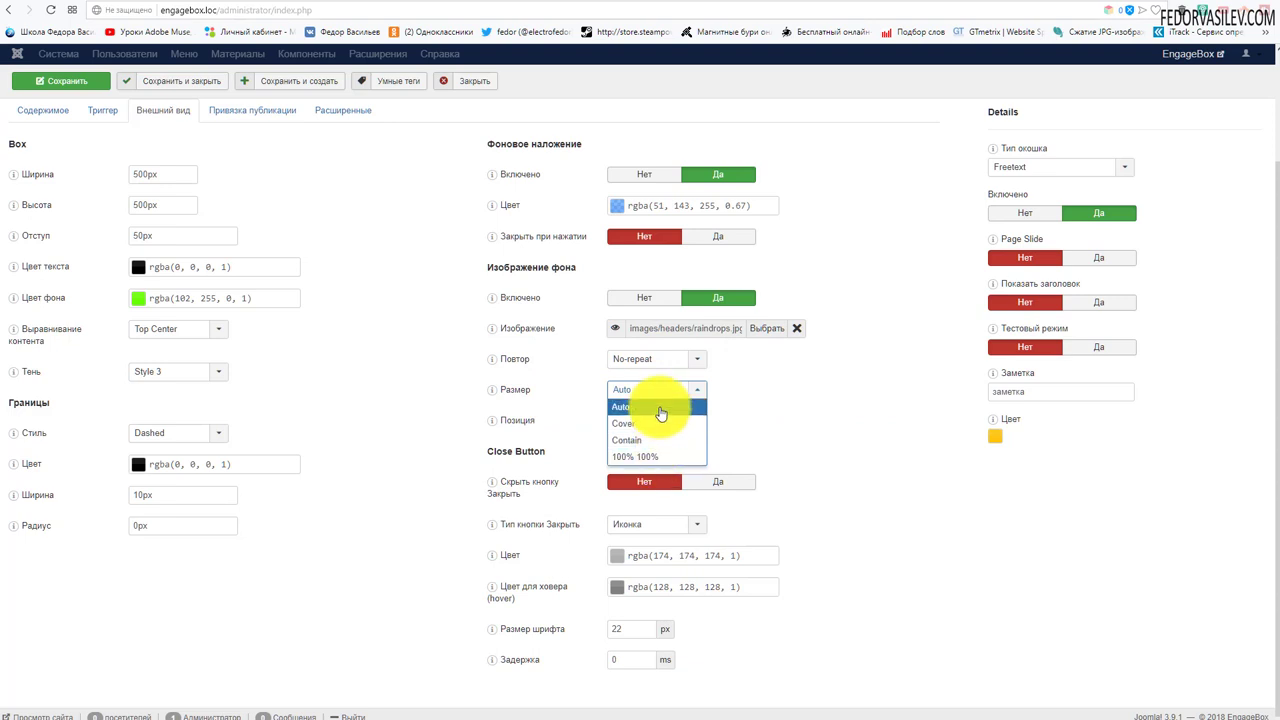
click(690, 390)
click(690, 395)
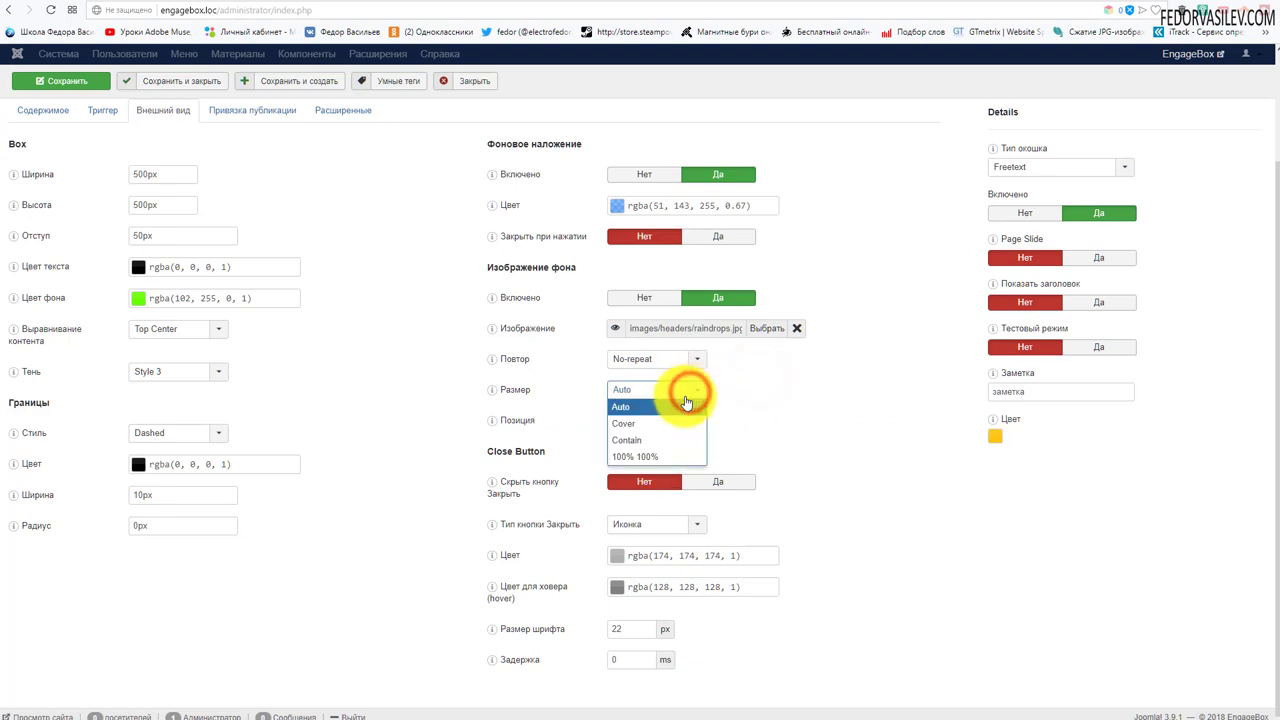
click(647, 422)
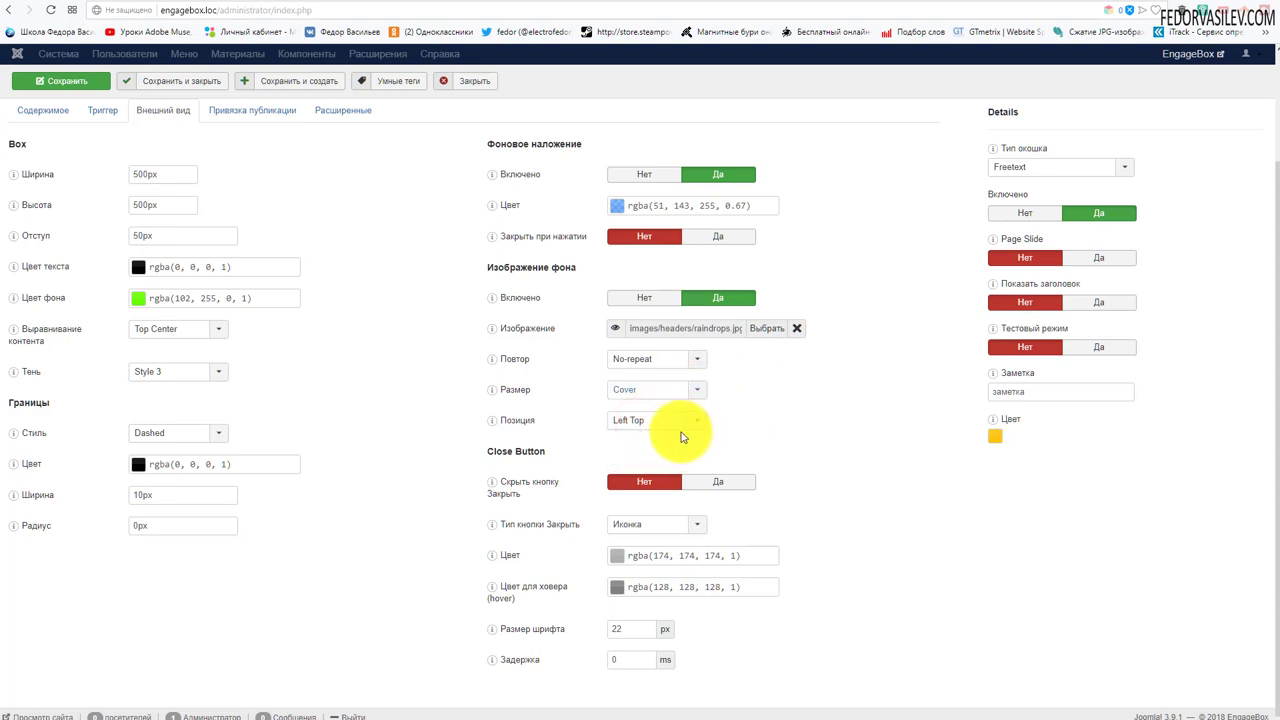
click(675, 424)
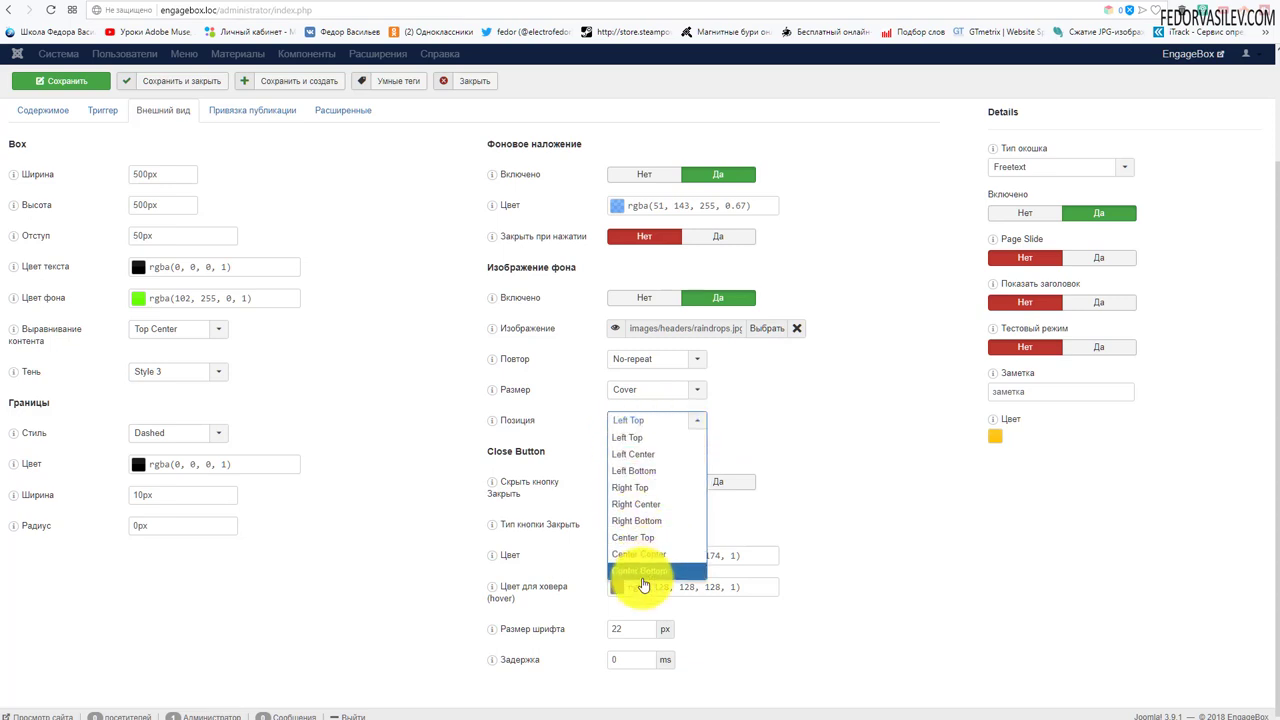
click(789, 392)
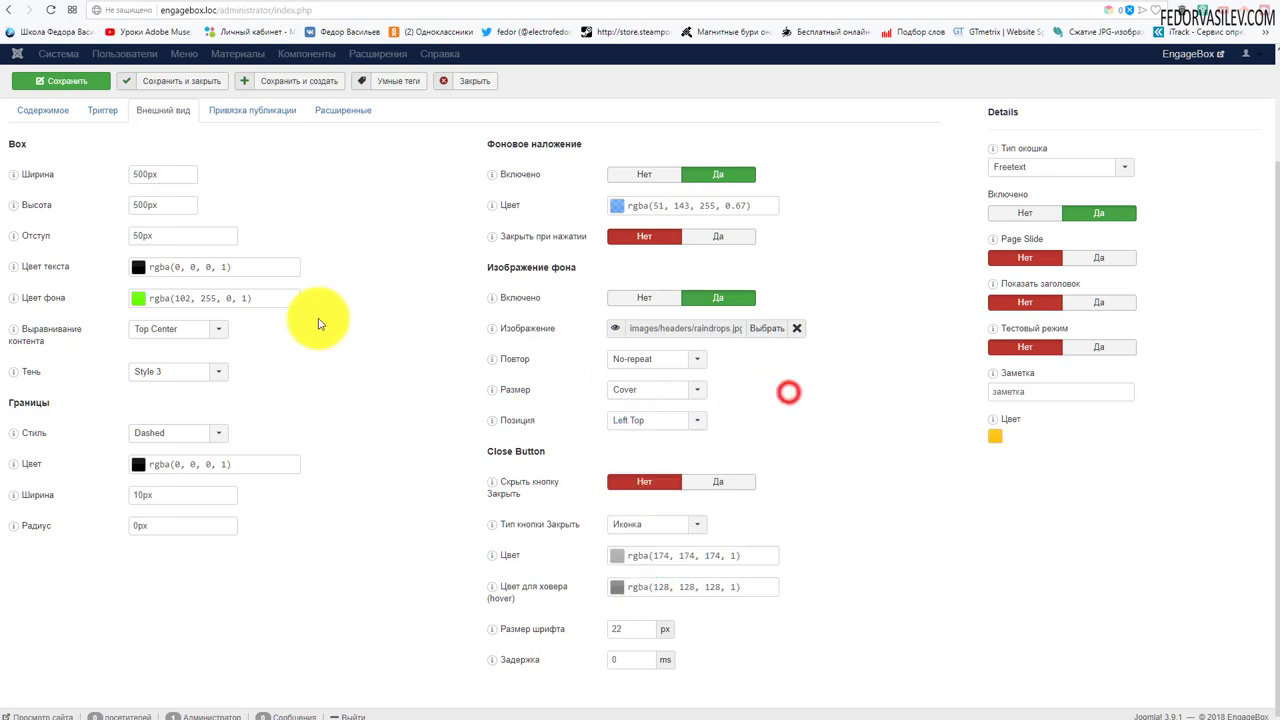
Step: Save the box and reload the site to preview the background image with the new size setting
click(68, 81)
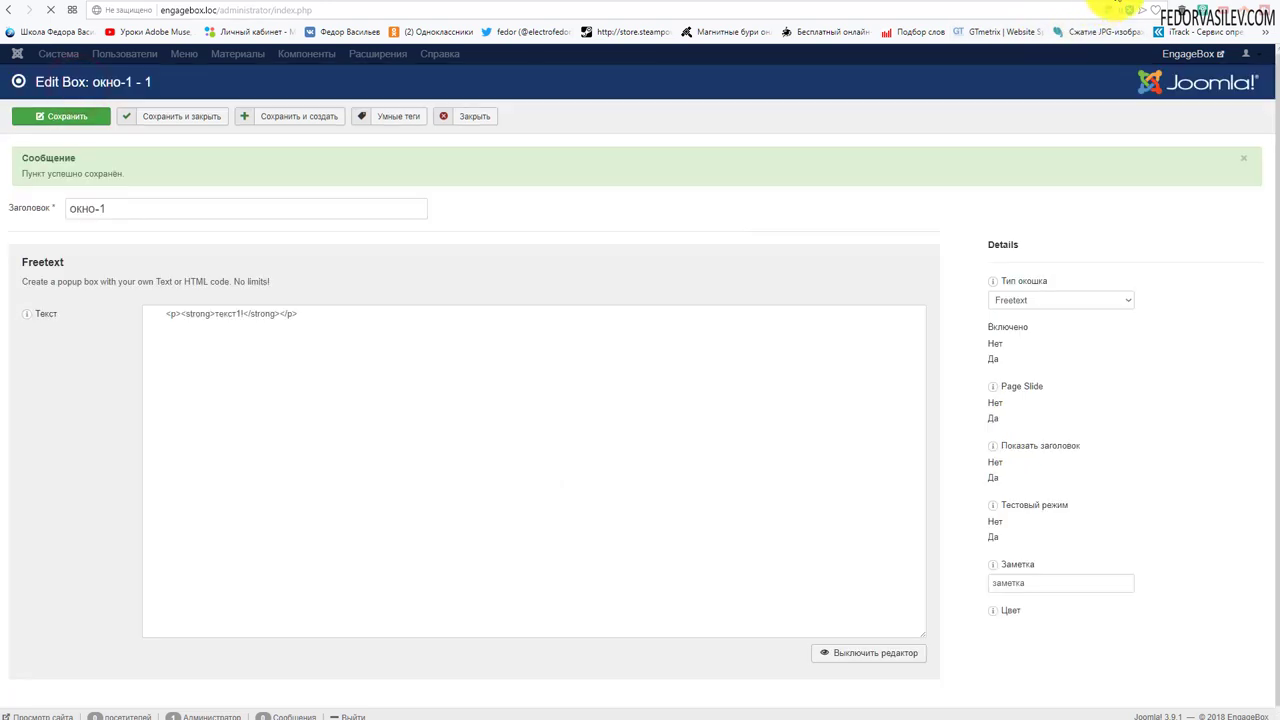
click(1171, 3)
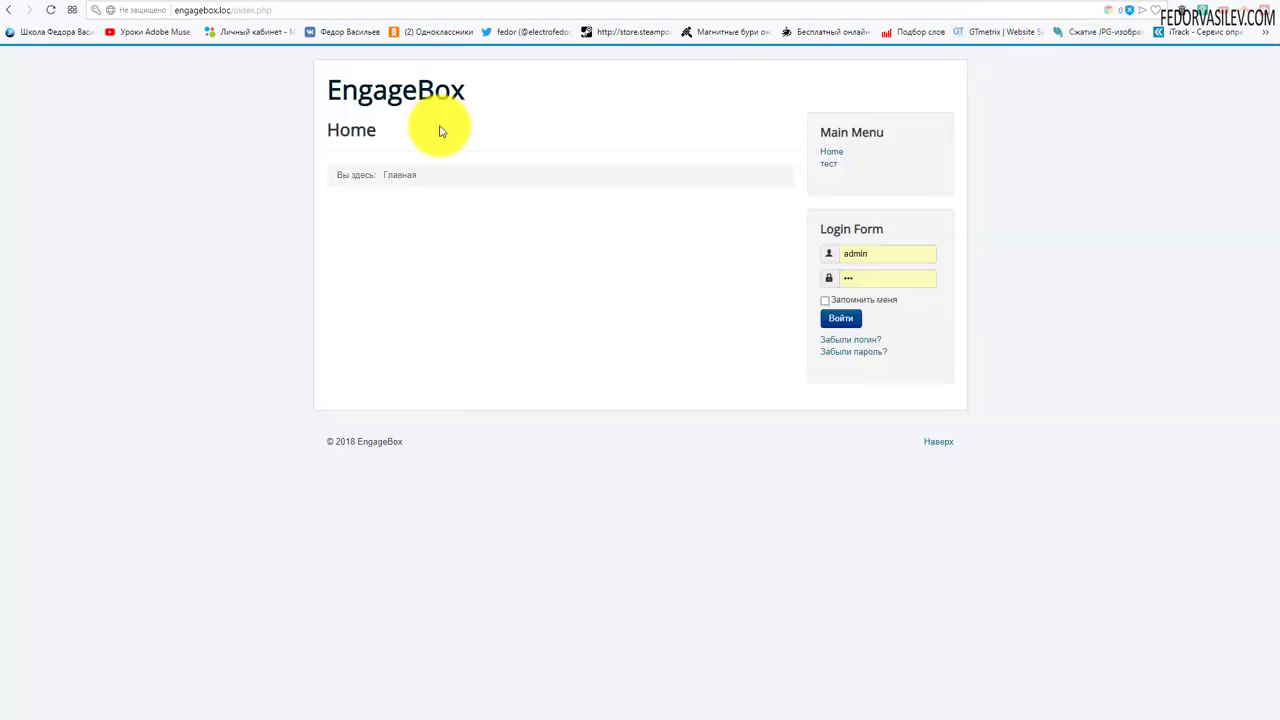
click(47, 12)
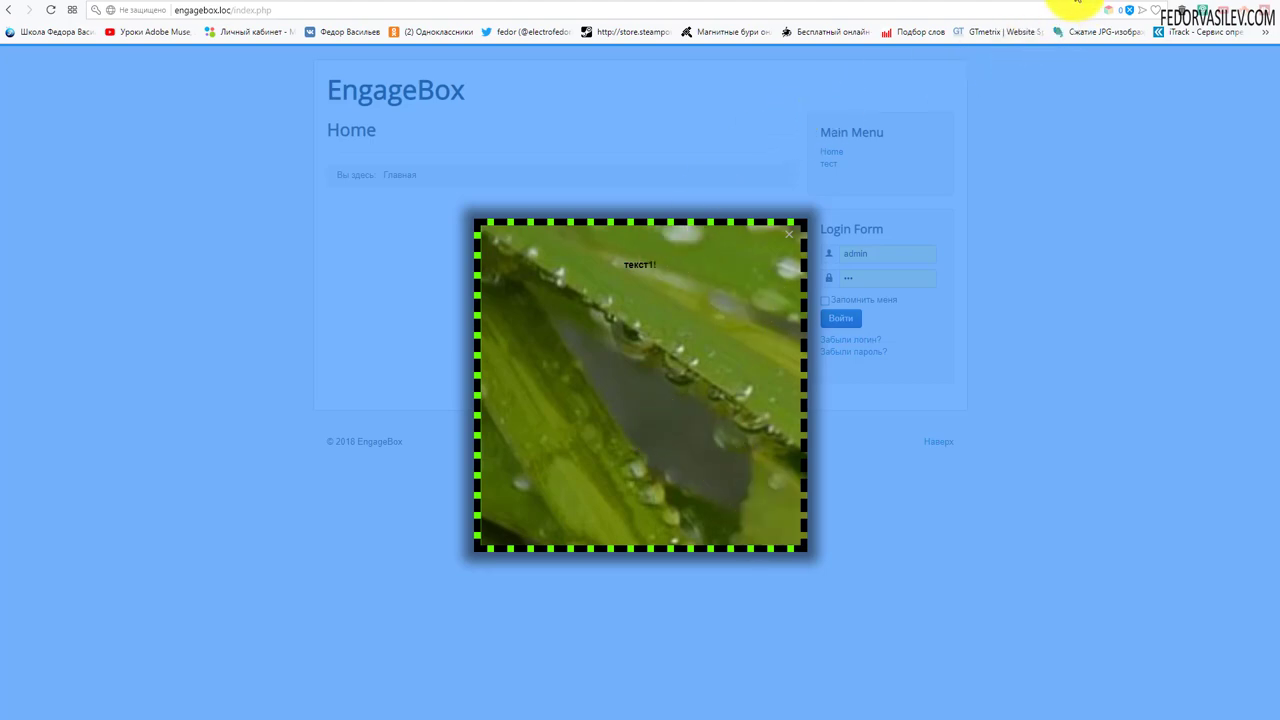
Step: Set the background image's Размер option to Contain, save the box, and reload the site
click(1070, 4)
click(190, 243)
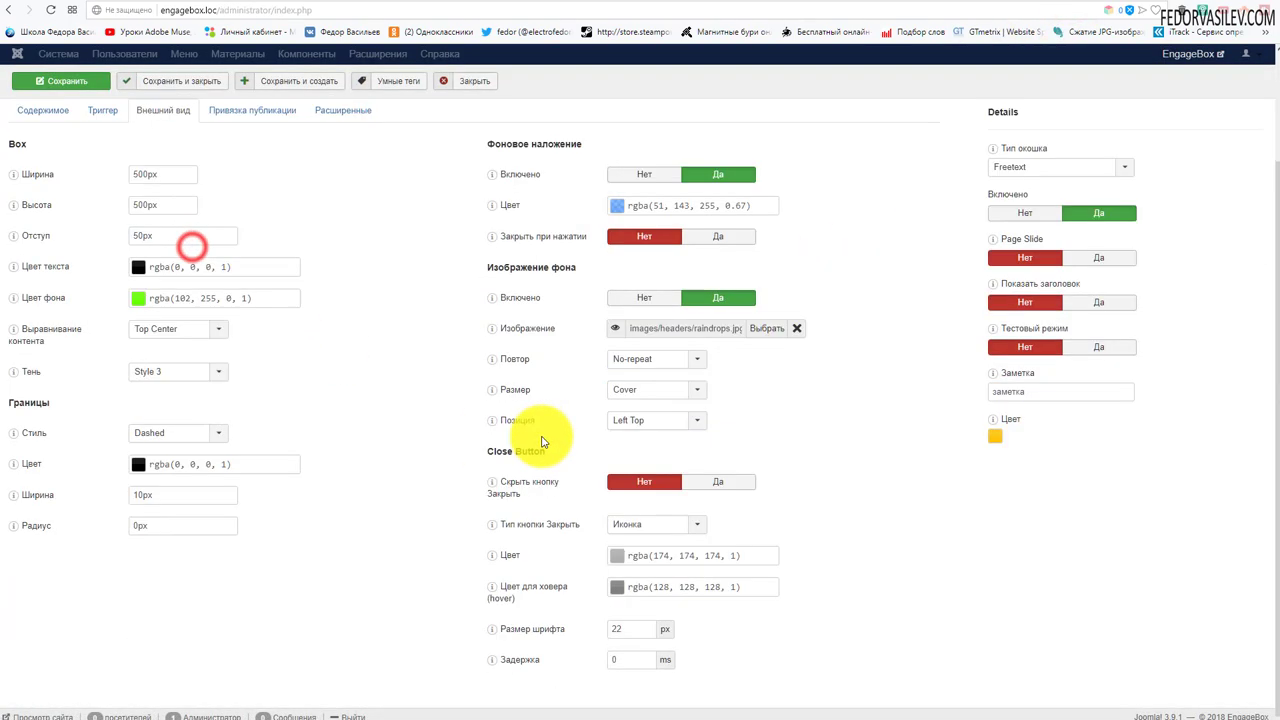
click(638, 401)
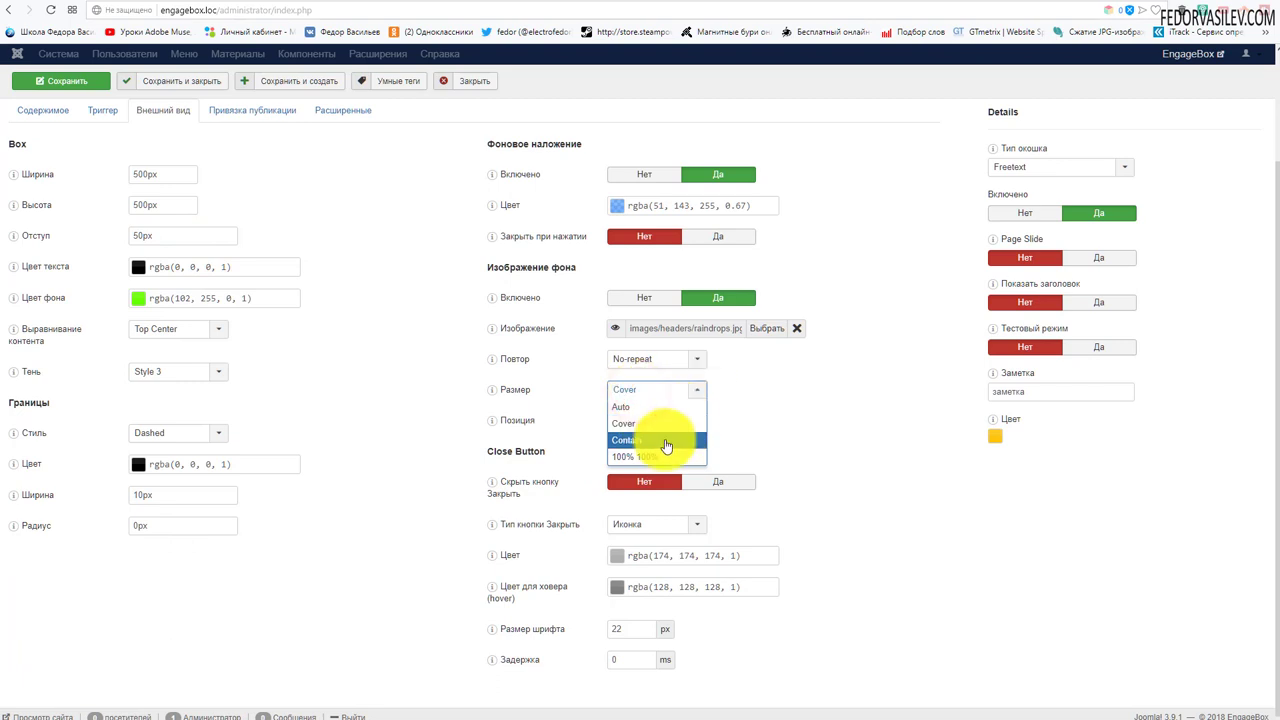
click(665, 440)
click(108, 80)
key(ctrl+Tab)
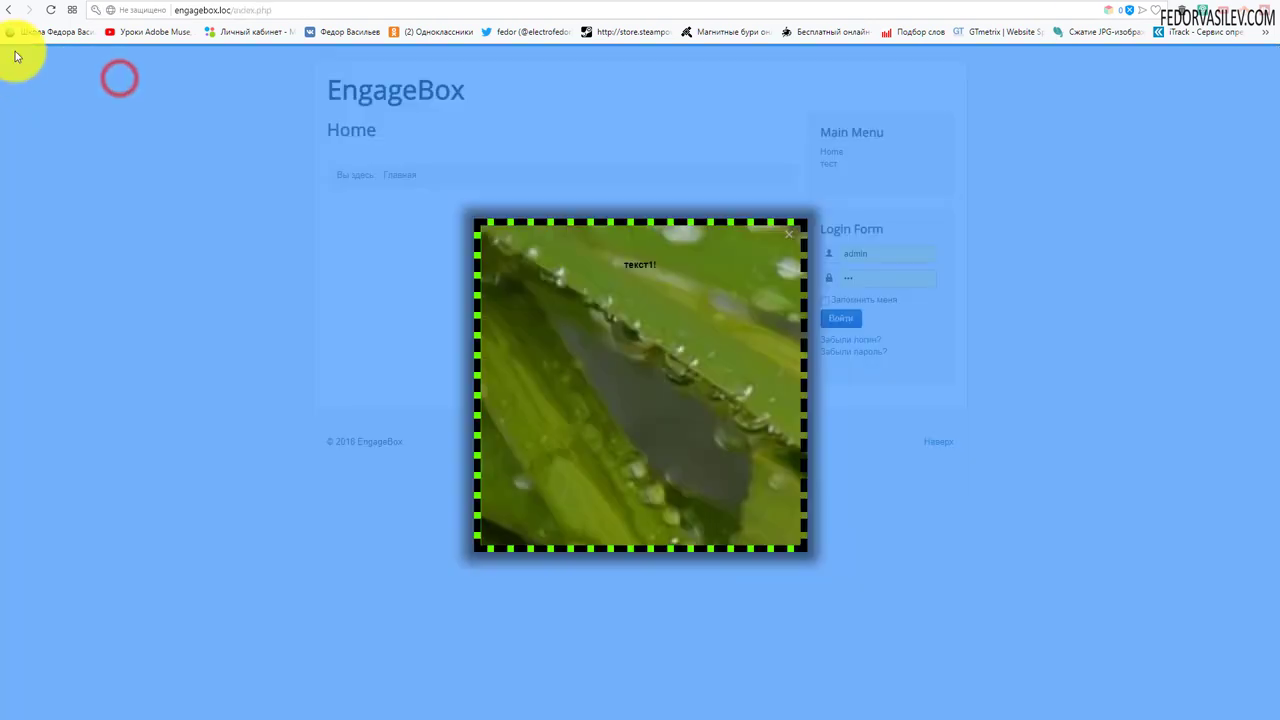
click(50, 10)
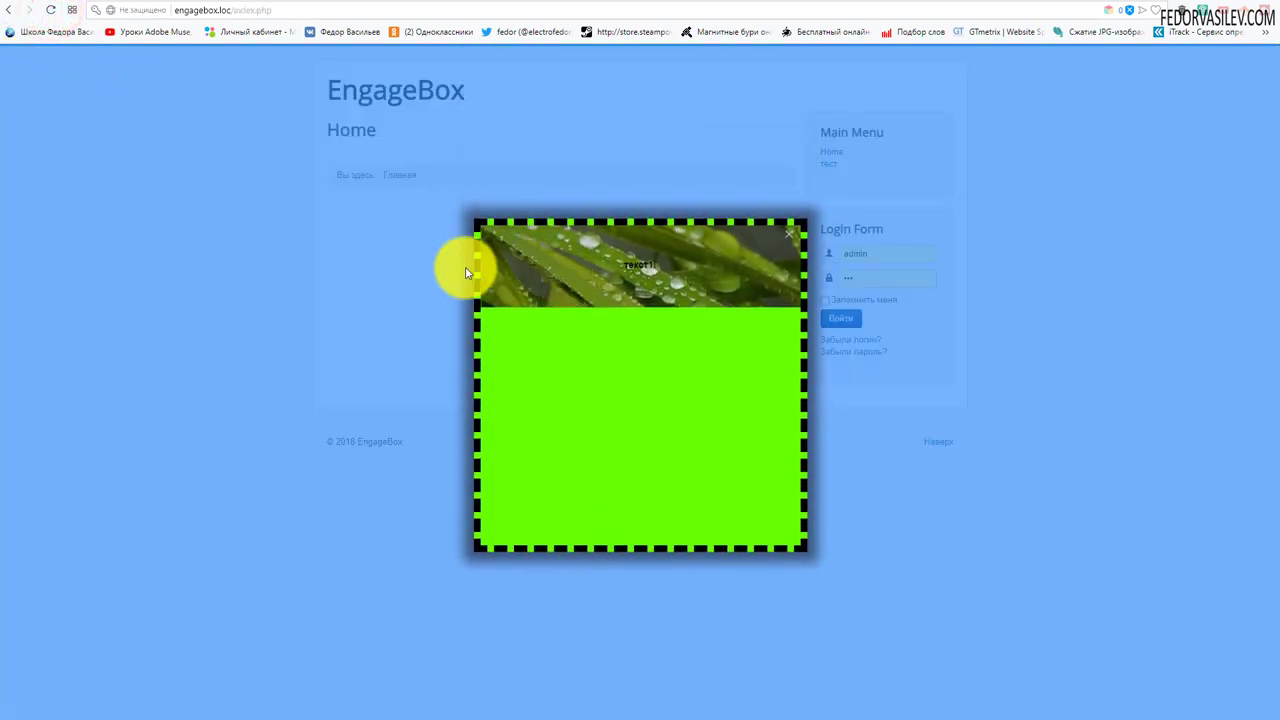
Step: Dismiss the popup on the site and turn off the background image (Изображение фона) in the box's settings
click(789, 238)
key(ctrl+Tab)
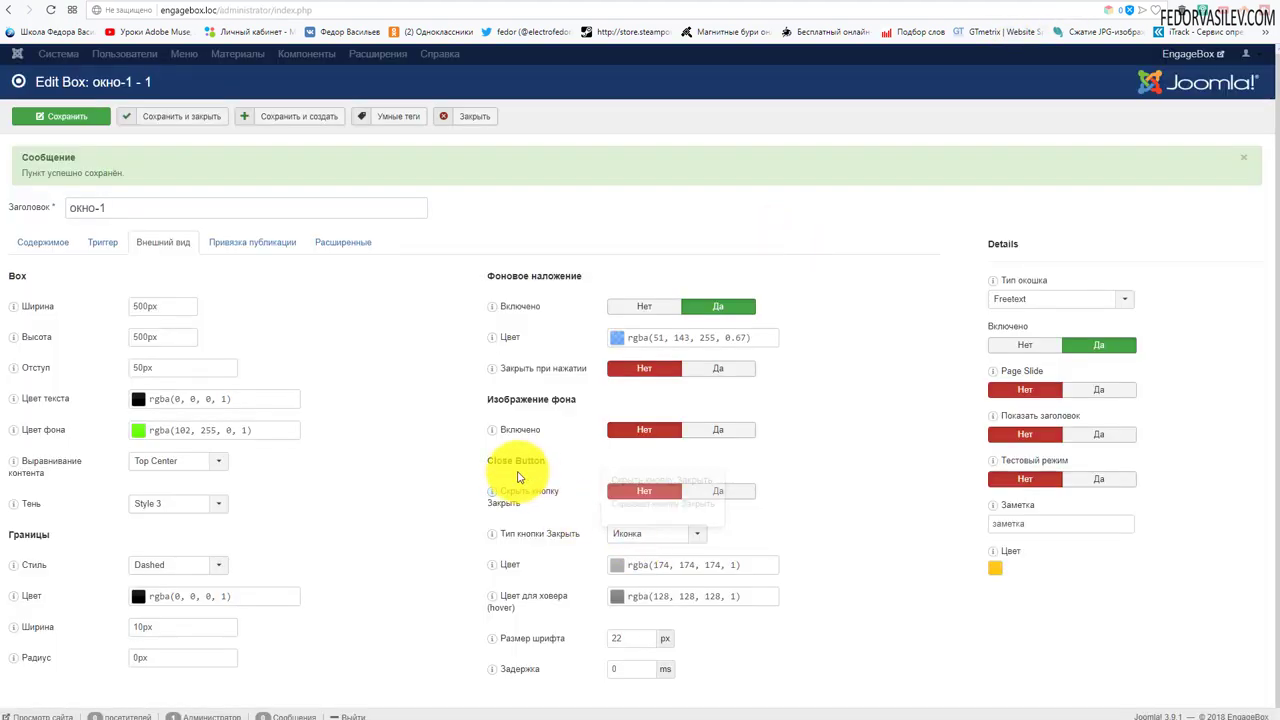
Step: Set the close button's Скрыть кнопку Закрыть option to Да, save the box, and reload the site
click(735, 491)
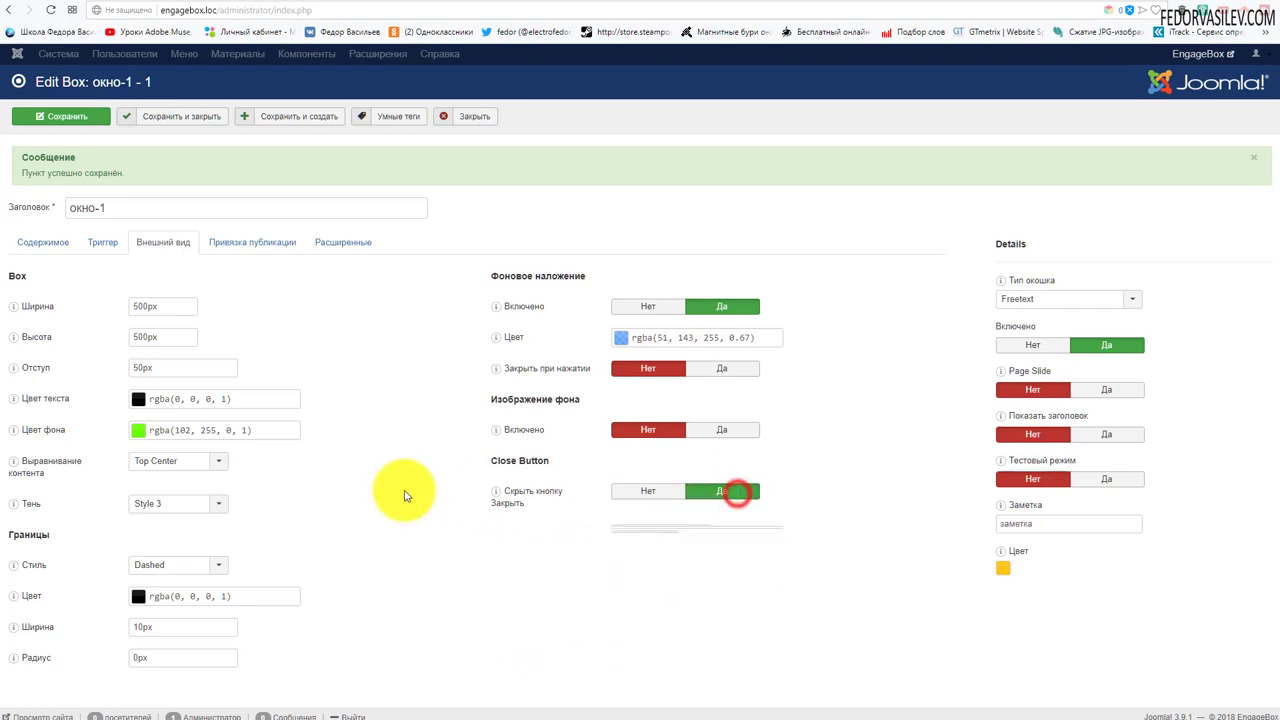
click(62, 116)
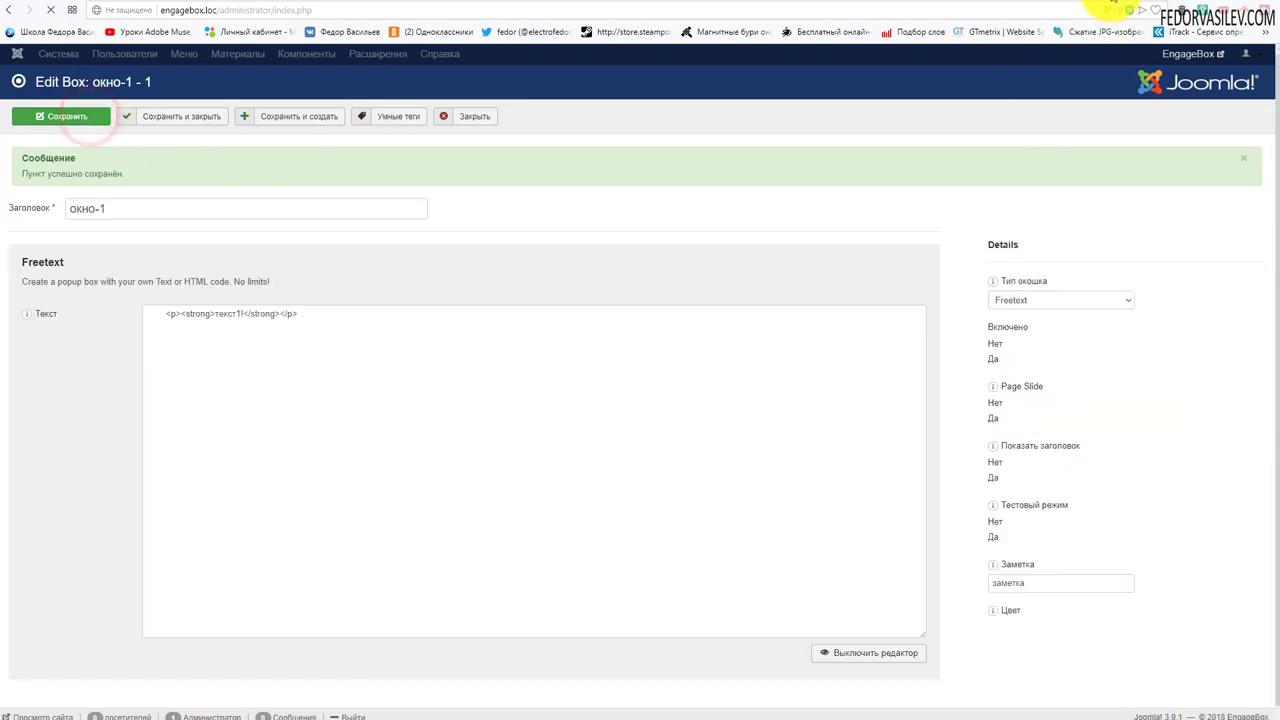
key(ctrl+Tab)
click(50, 10)
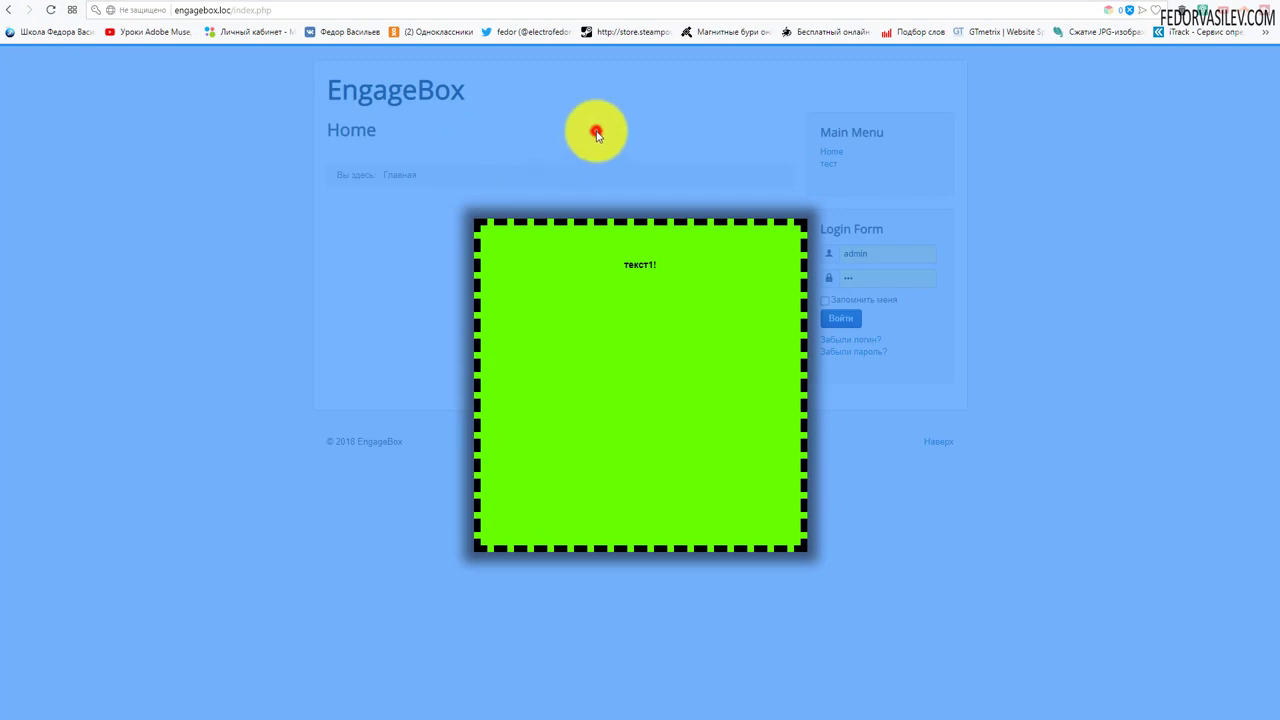
Step: Test whether the popup can be closed by clicking the overlay, inside the box, or in the close icon's corner
click(1003, 141)
click(959, 571)
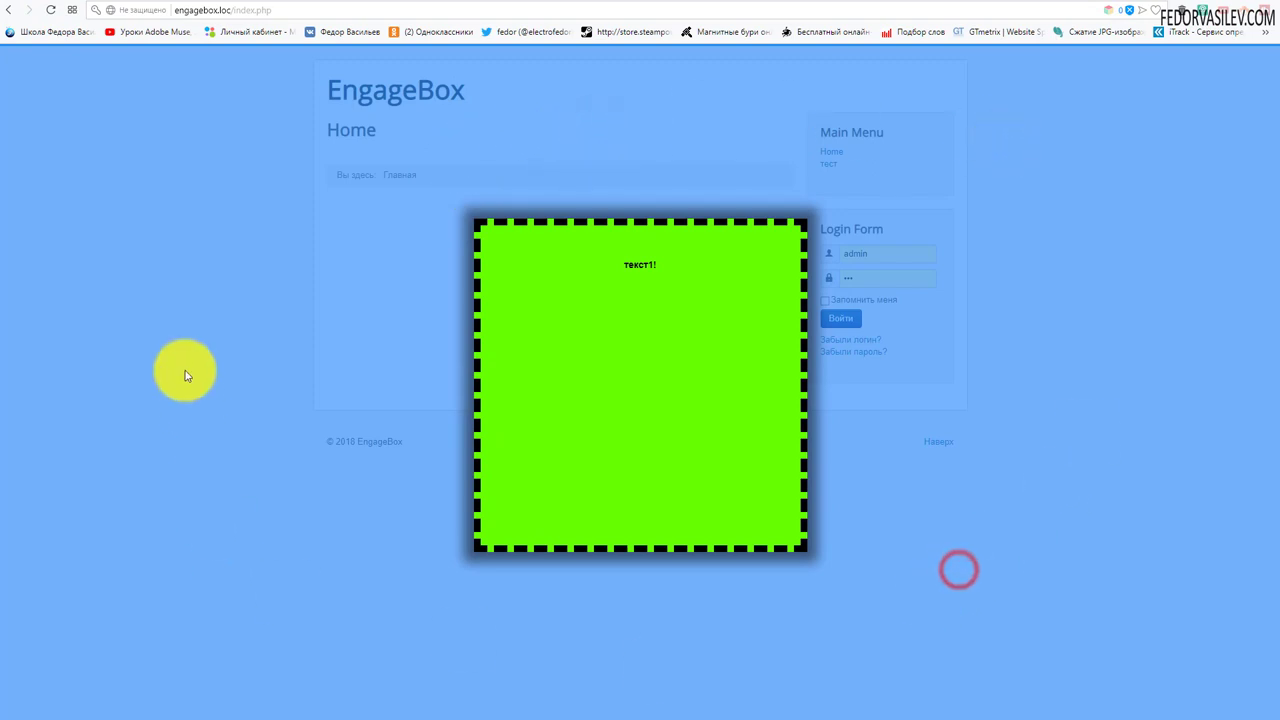
click(184, 370)
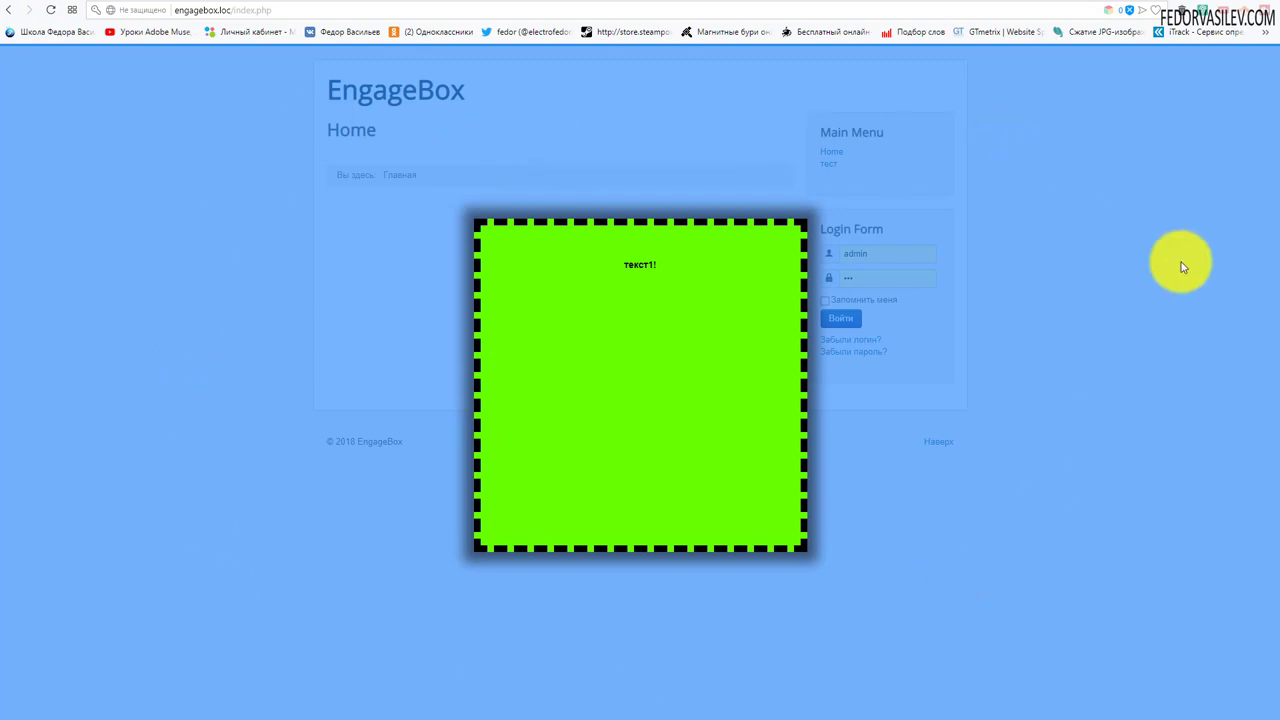
click(623, 336)
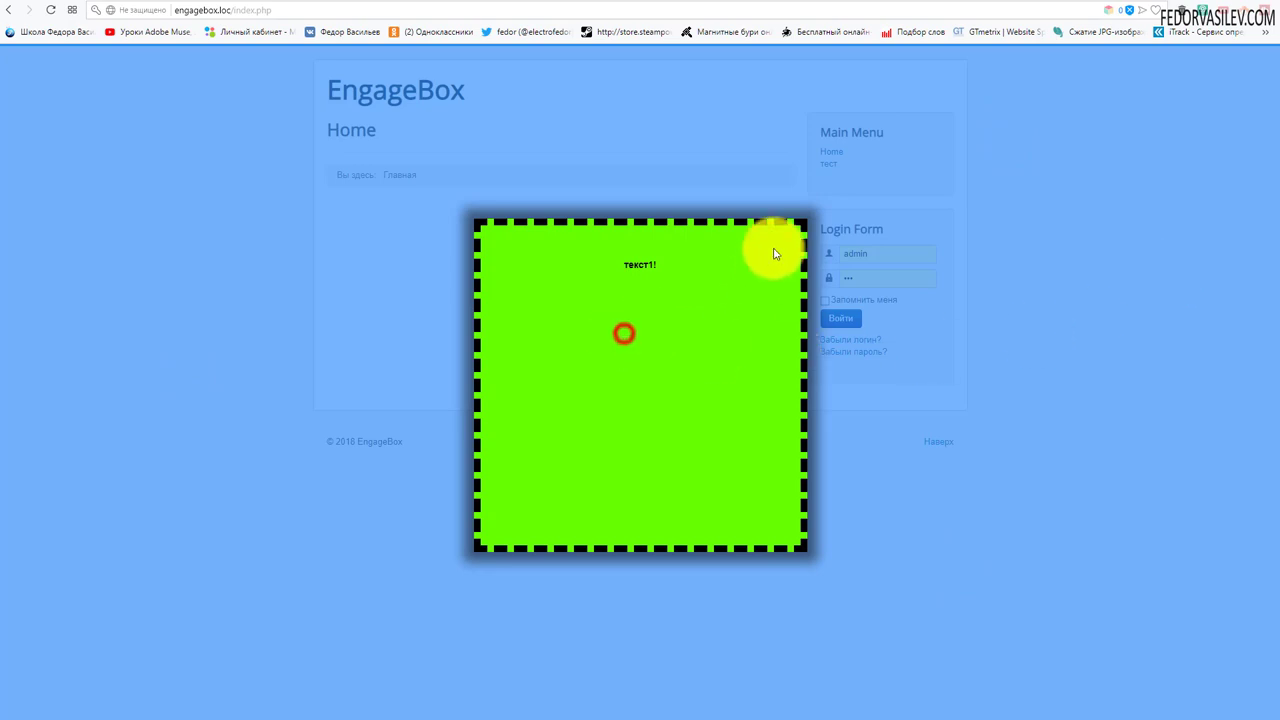
click(793, 232)
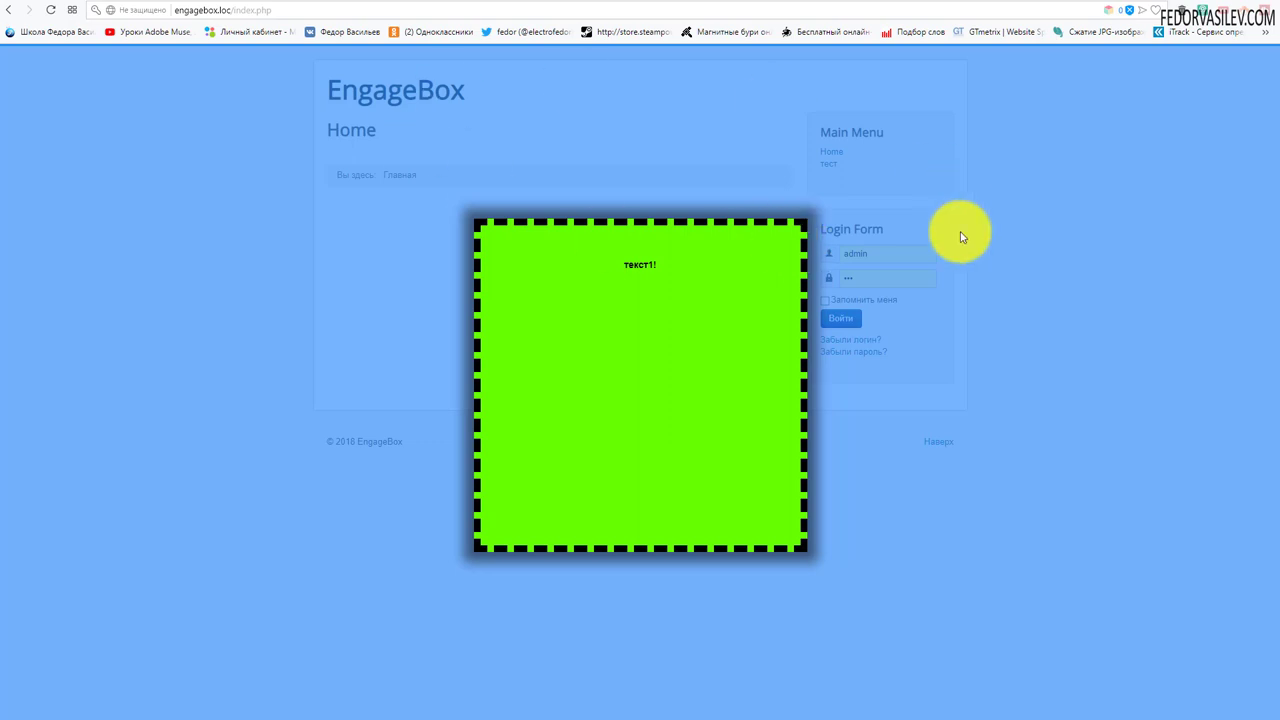
click(793, 233)
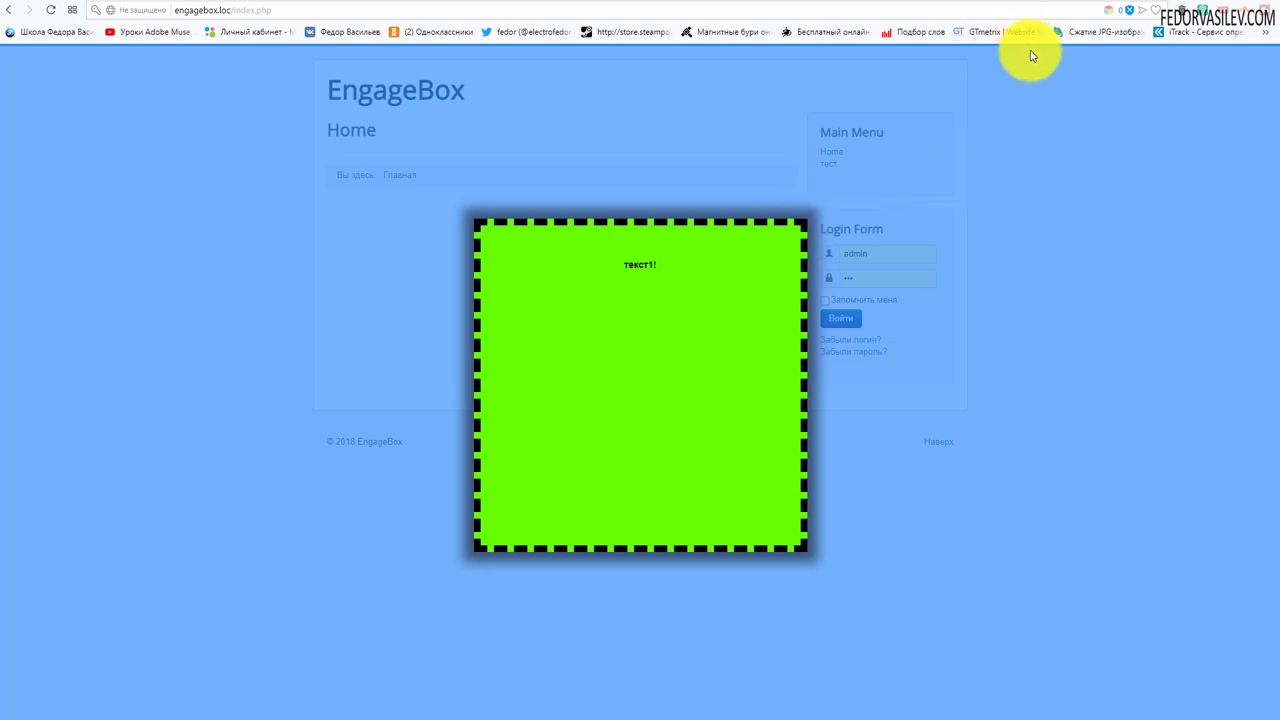
Step: Set Скрыть кнопку Закрыть to Нет in the box's appearance settings and check the available close button types
click(1071, 4)
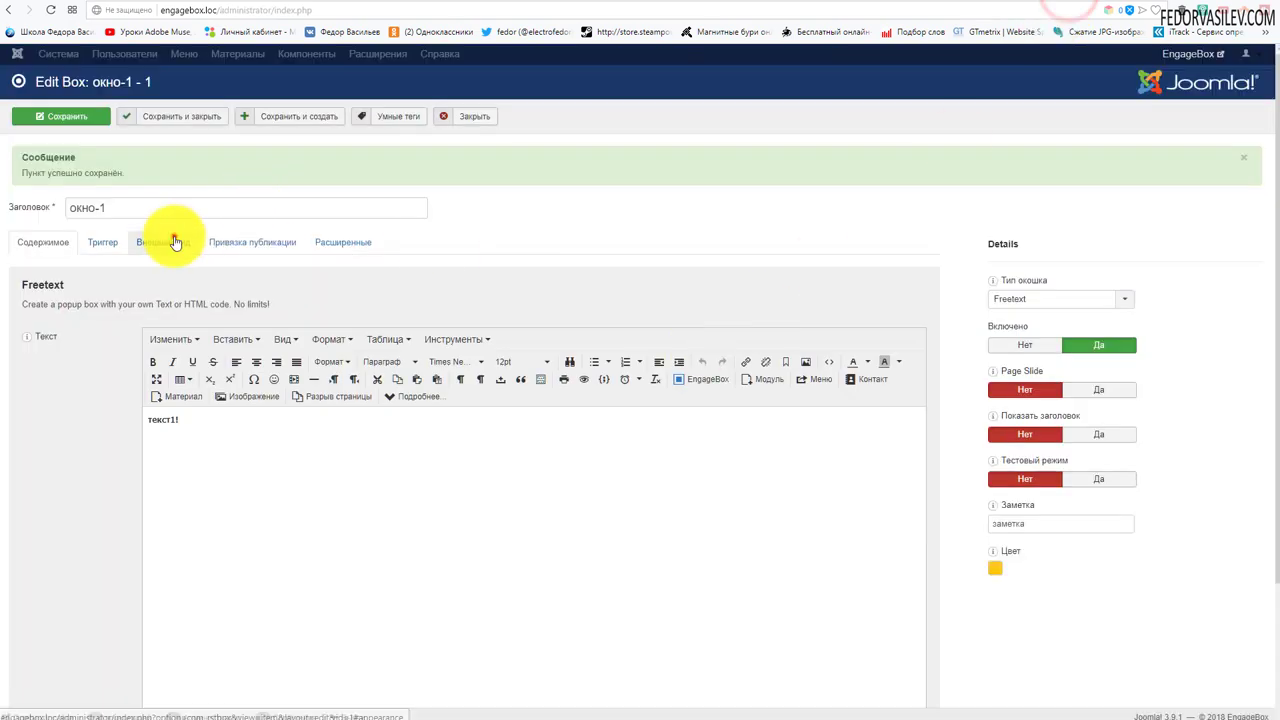
click(172, 242)
click(649, 491)
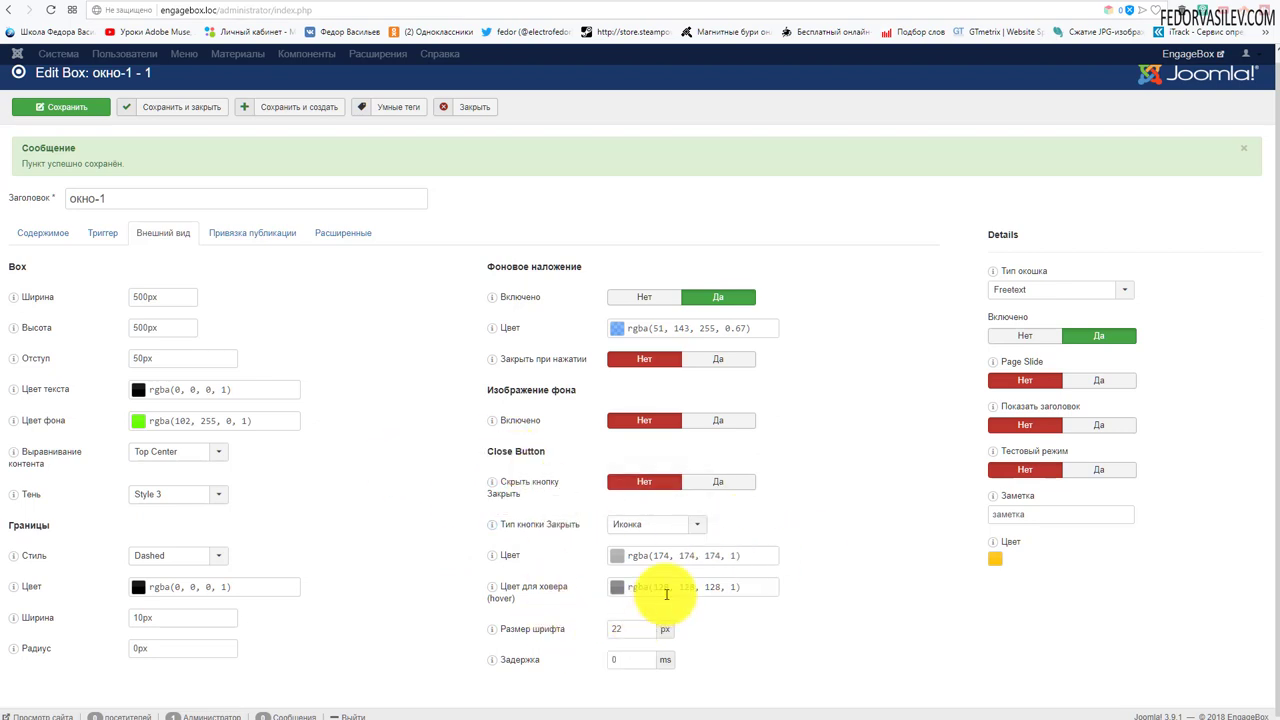
click(662, 524)
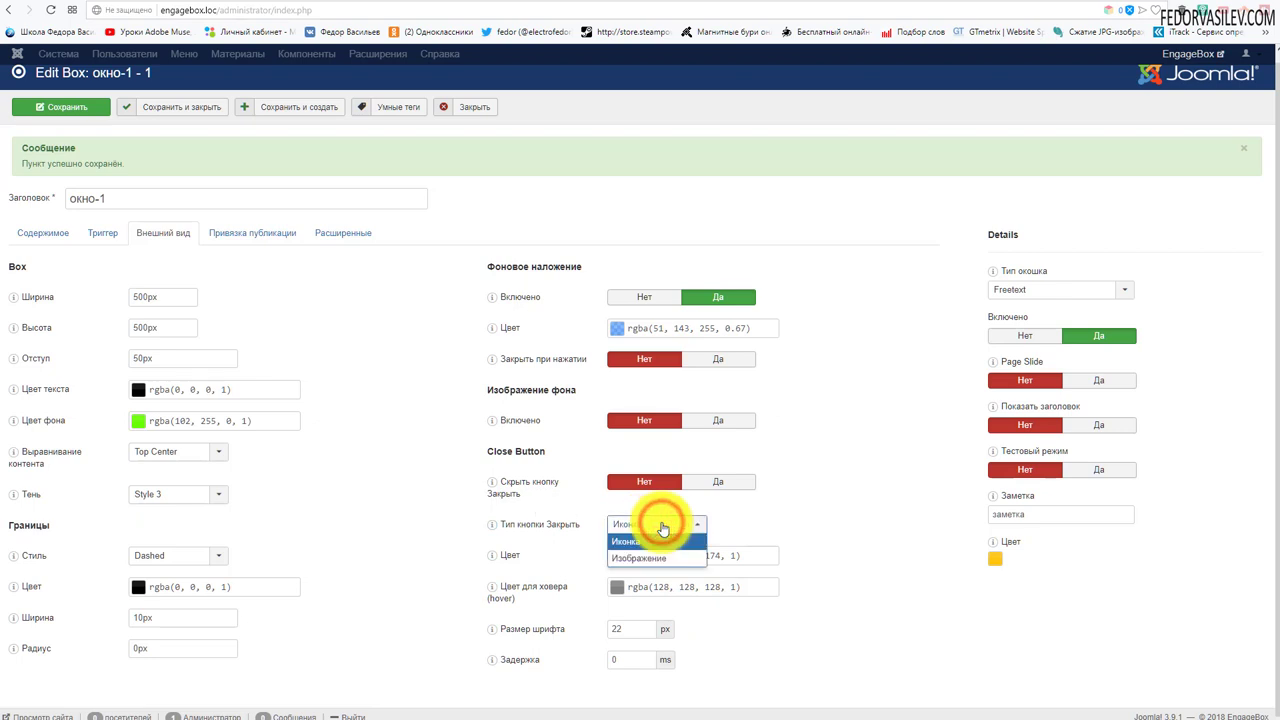
click(785, 507)
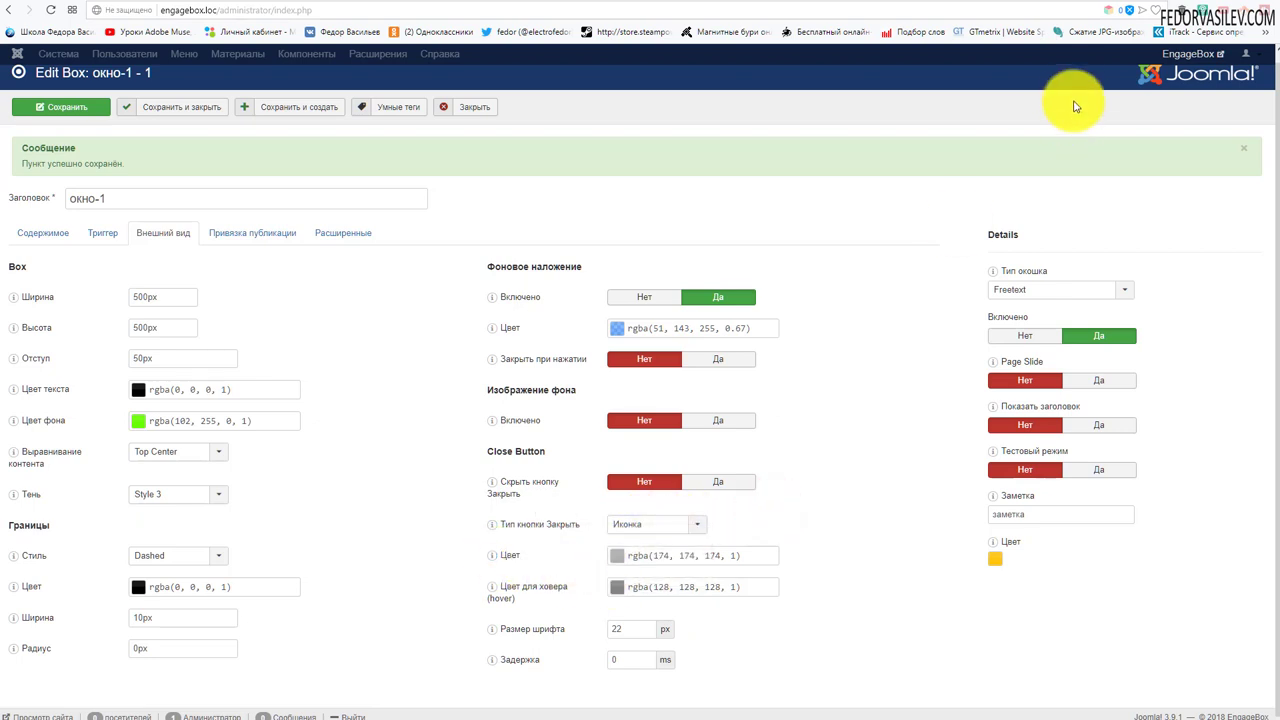
Step: Set the close button's colour to black rgba(0, 0, 0, 1) and its hover colour to yellow rgba(255, 243, 82, 1)
click(619, 556)
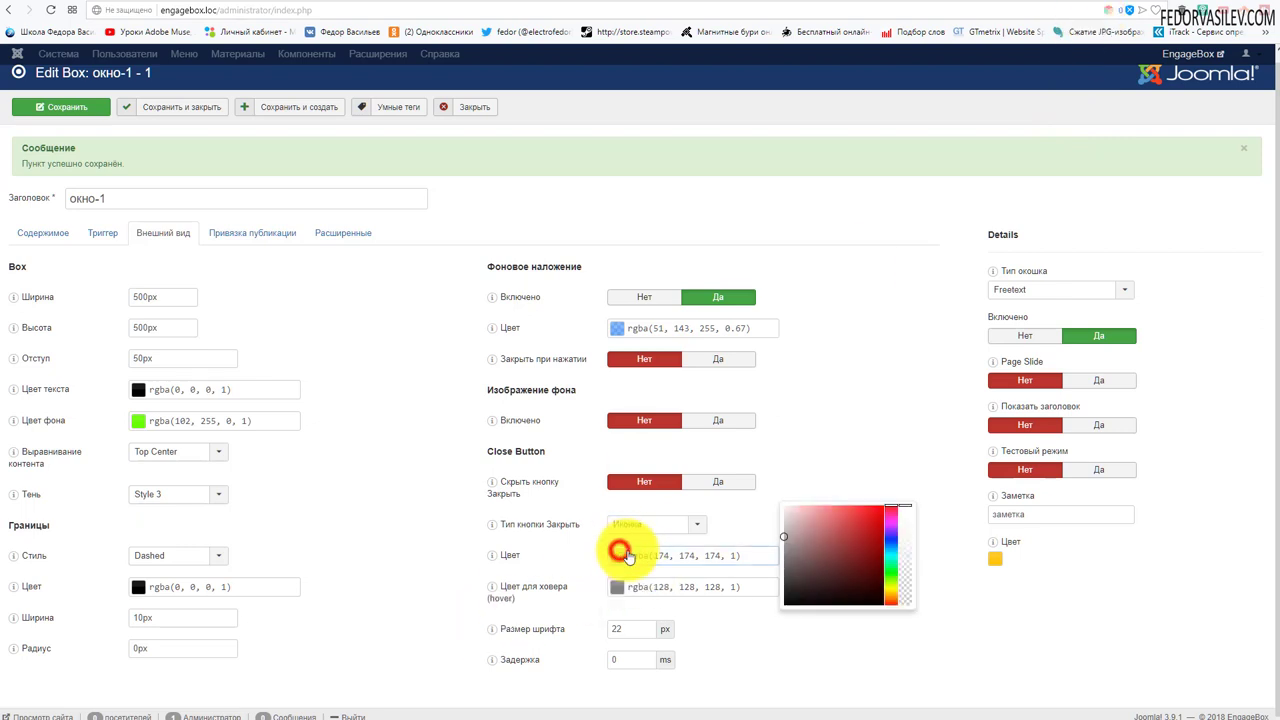
click(746, 651)
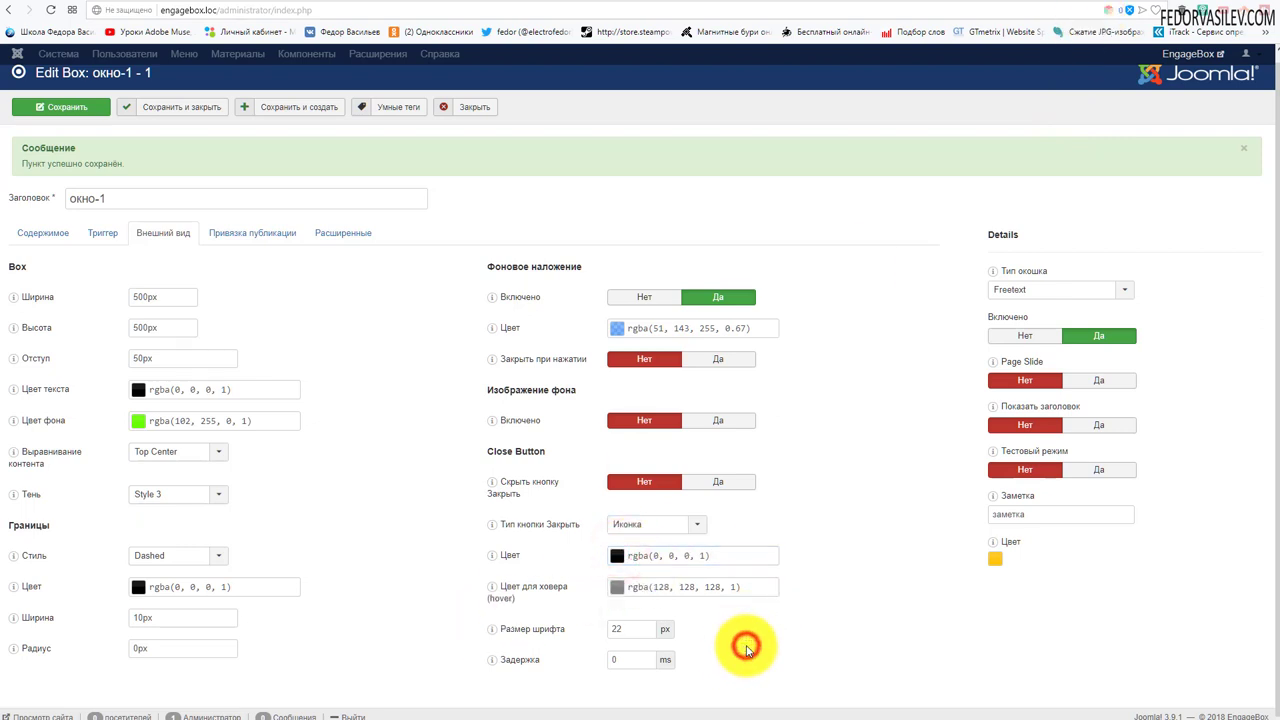
click(619, 587)
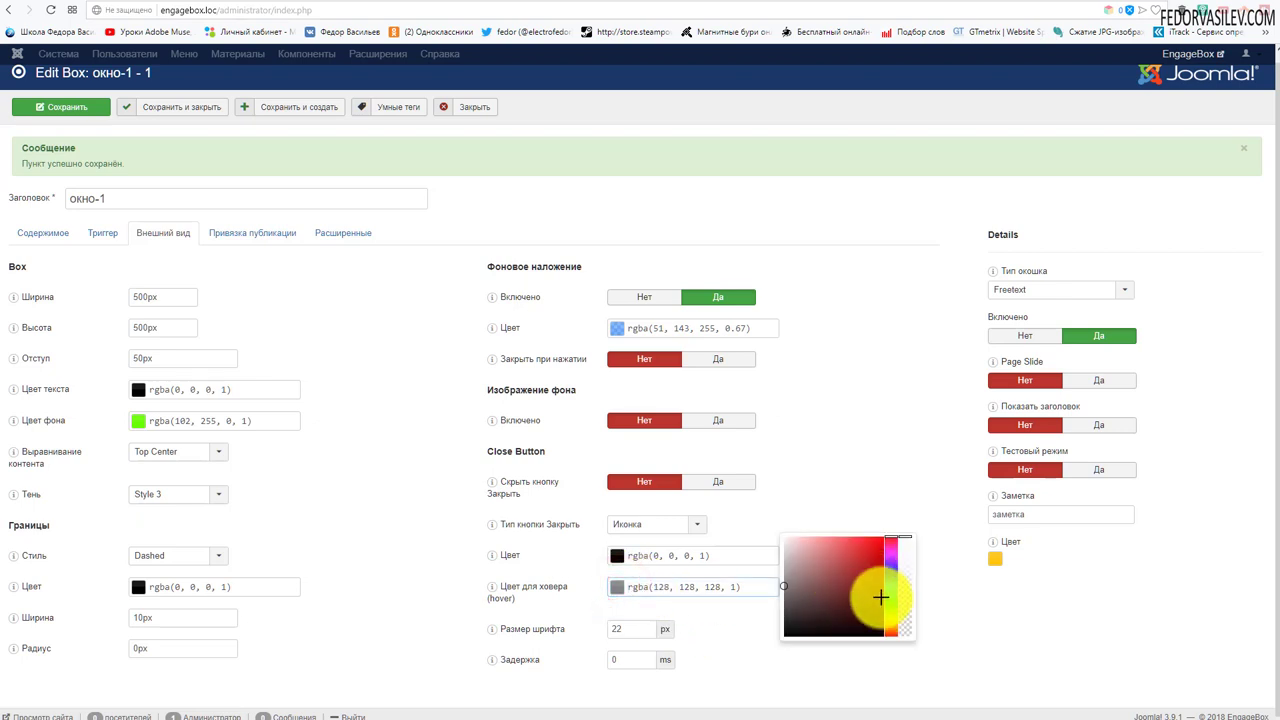
click(892, 627)
click(870, 540)
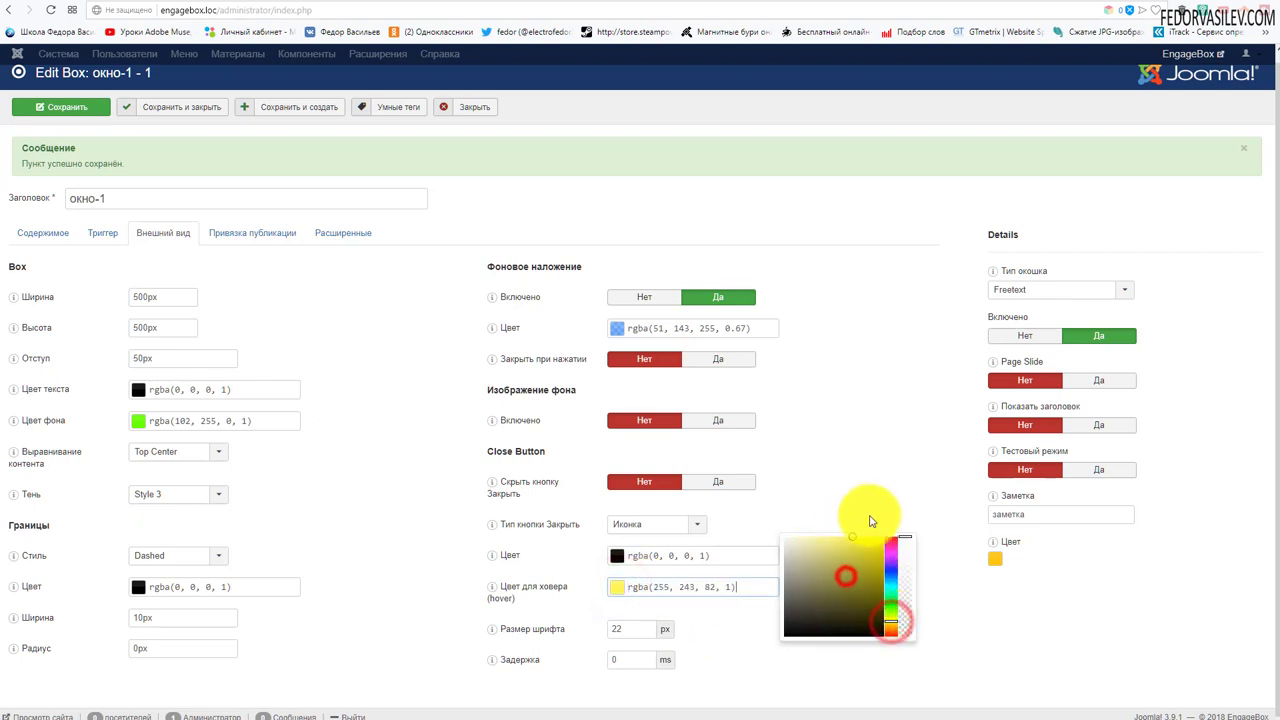
Step: Set the close button's hover colour to rgba(255, 238, 0, 1) and its font size to 50 px, saving the box
click(878, 460)
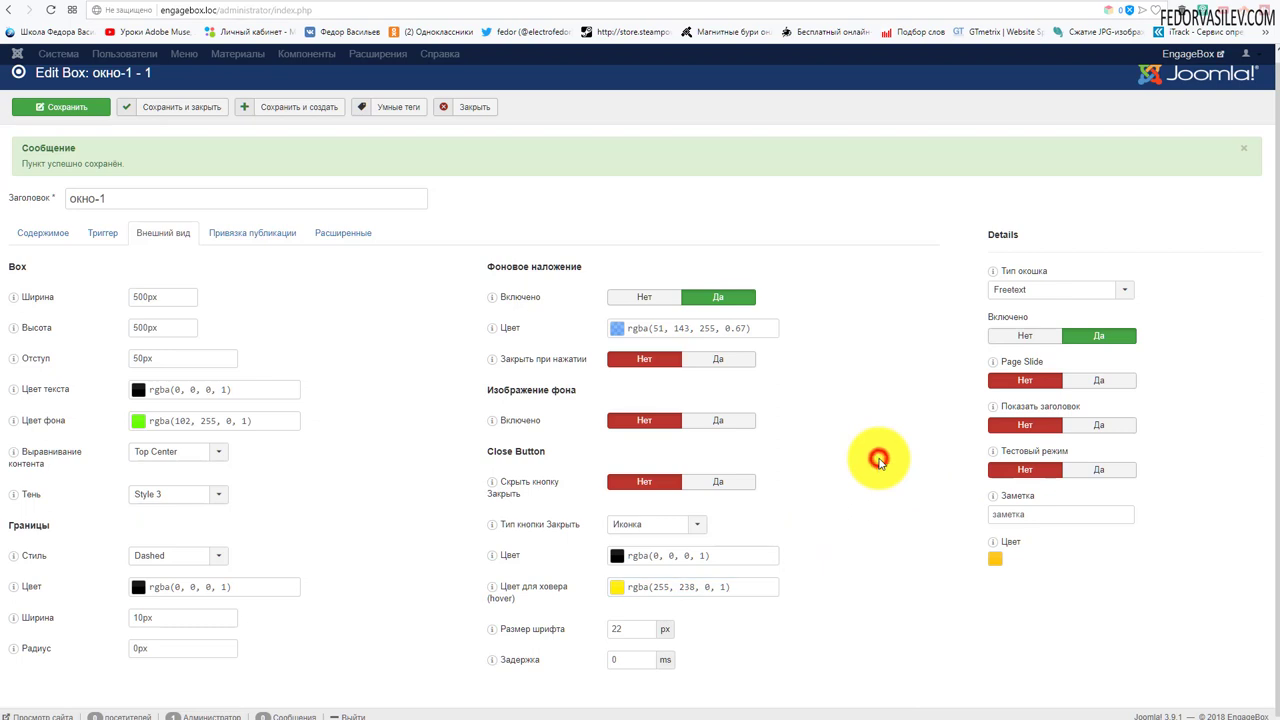
click(621, 628)
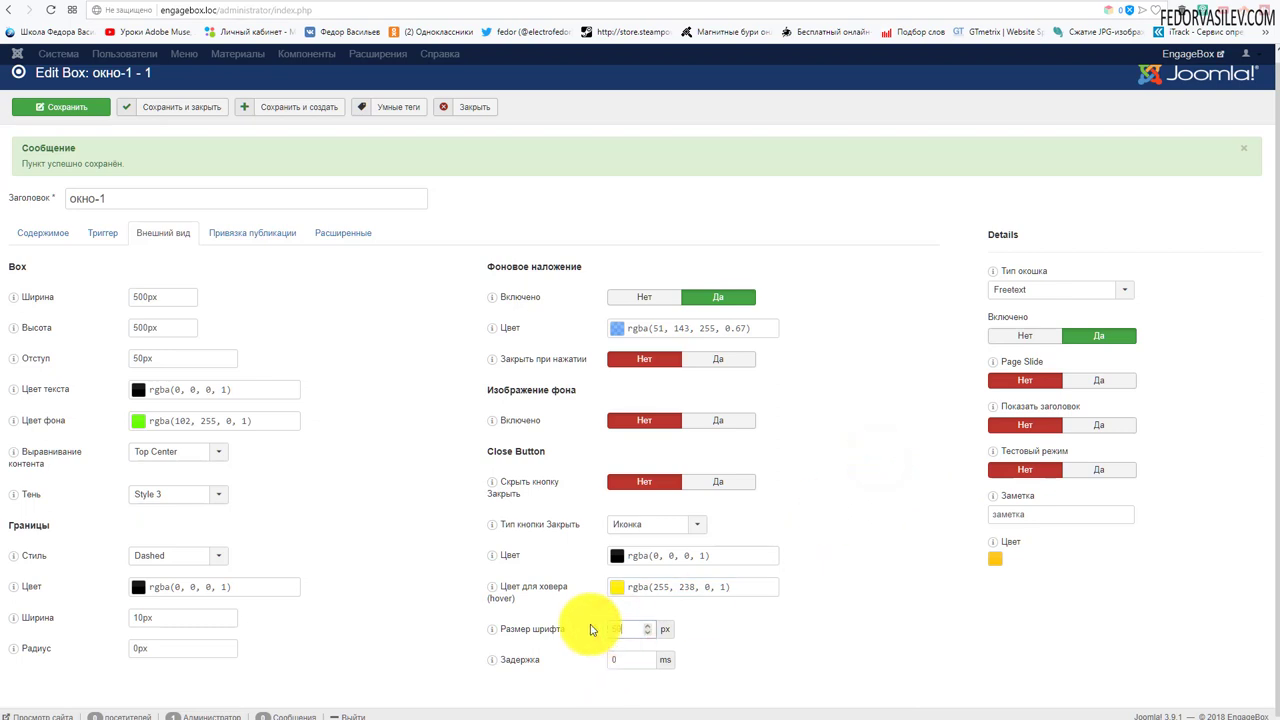
click(57, 106)
Step: Reload the site's home page and close the popup with its close icon
click(1100, 4)
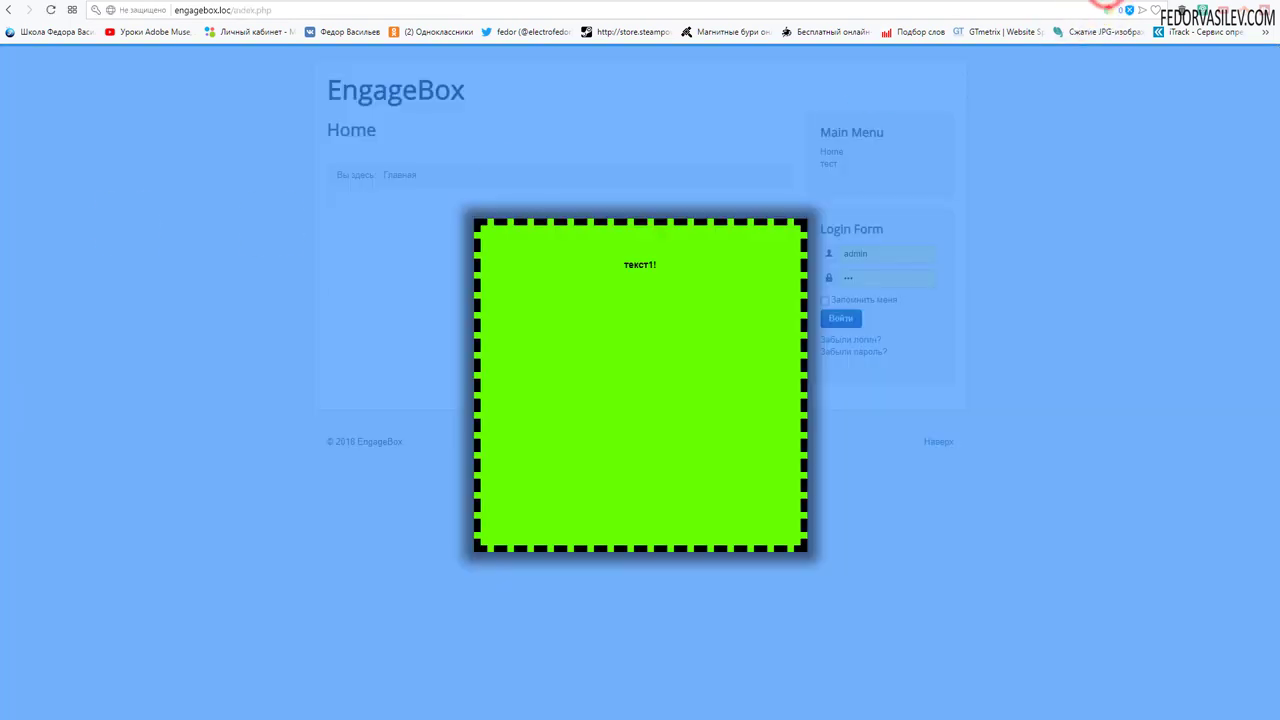
click(51, 10)
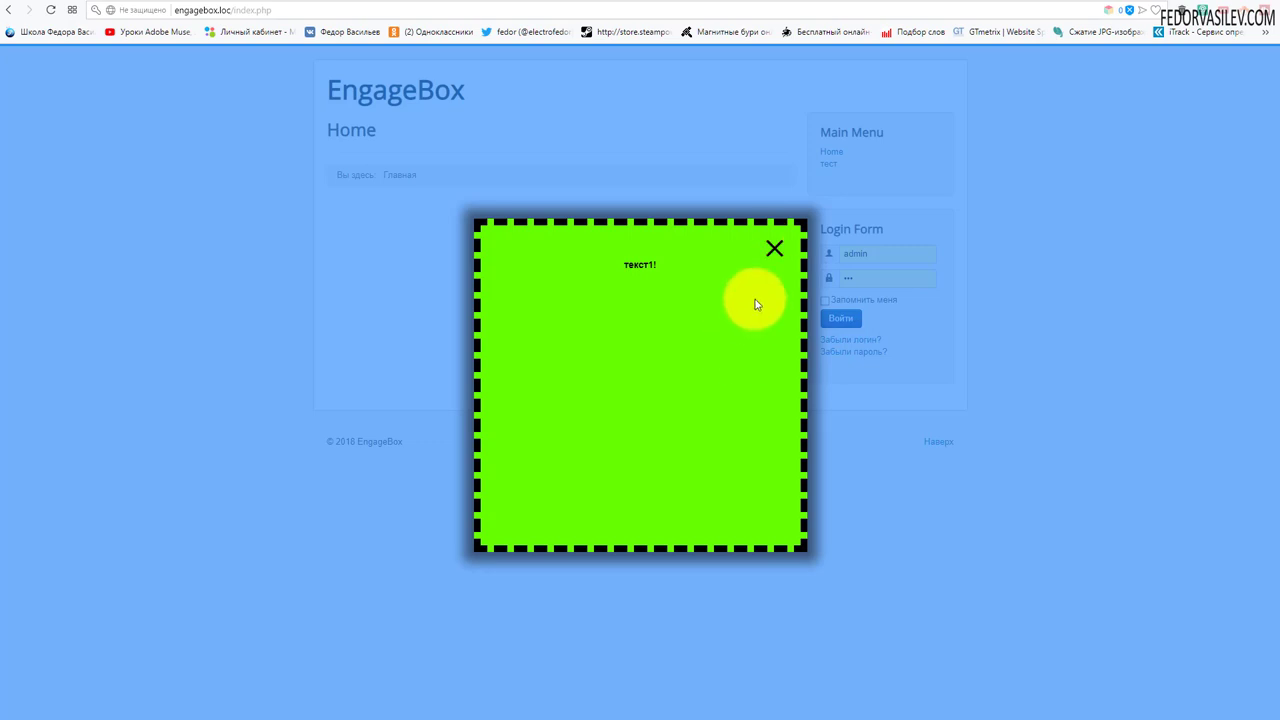
click(776, 245)
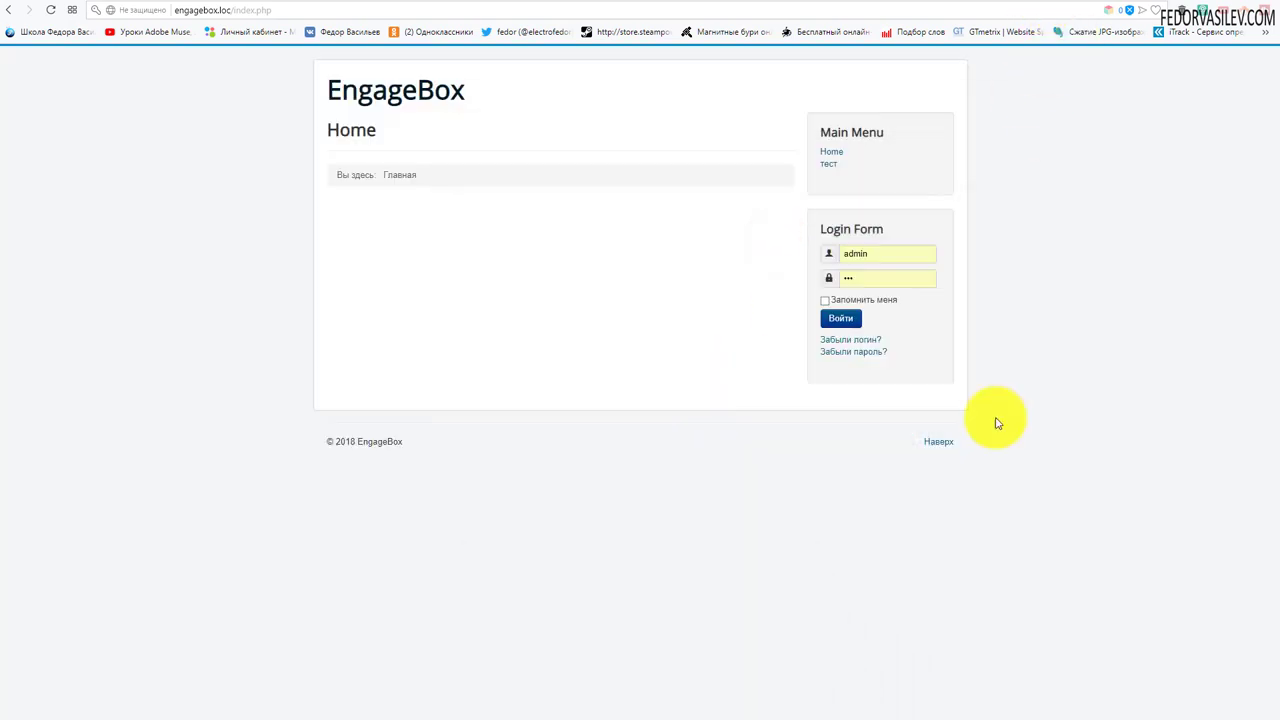
Step: Set the close button's Задержка to 1000 ms, save the box, and test closing the popup on the reloaded site
key(ctrl+Tab)
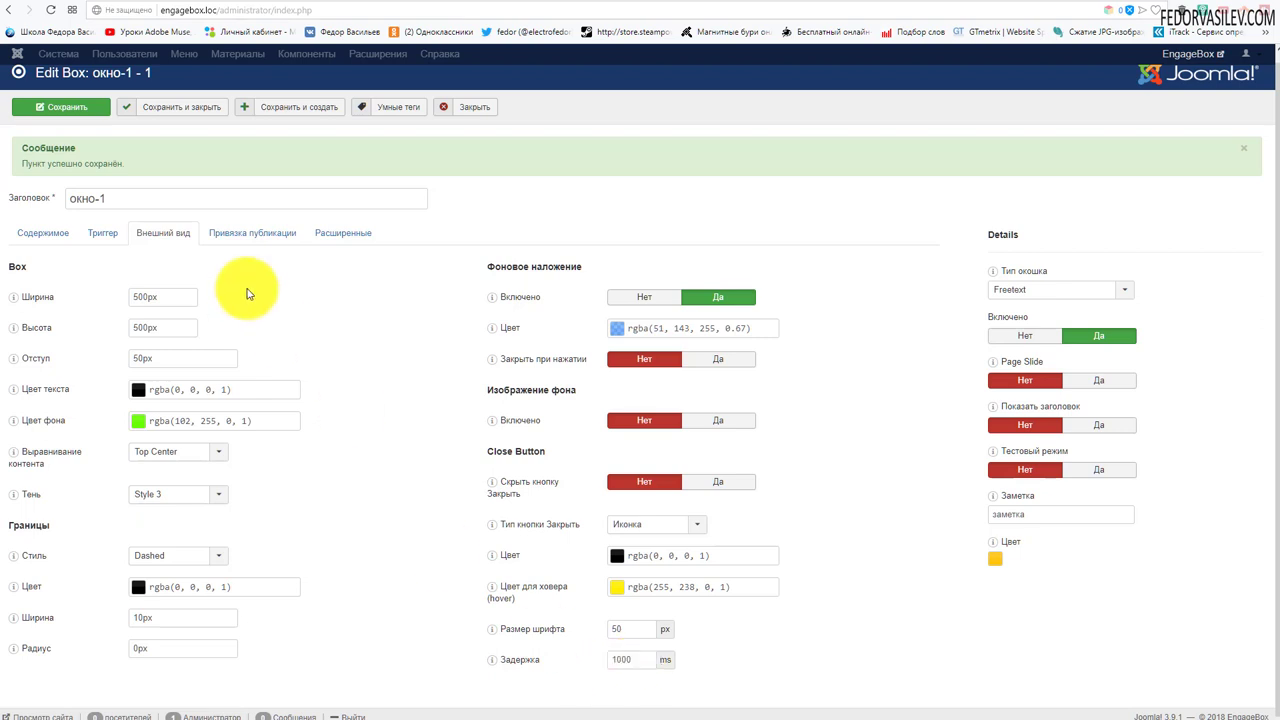
click(1094, 6)
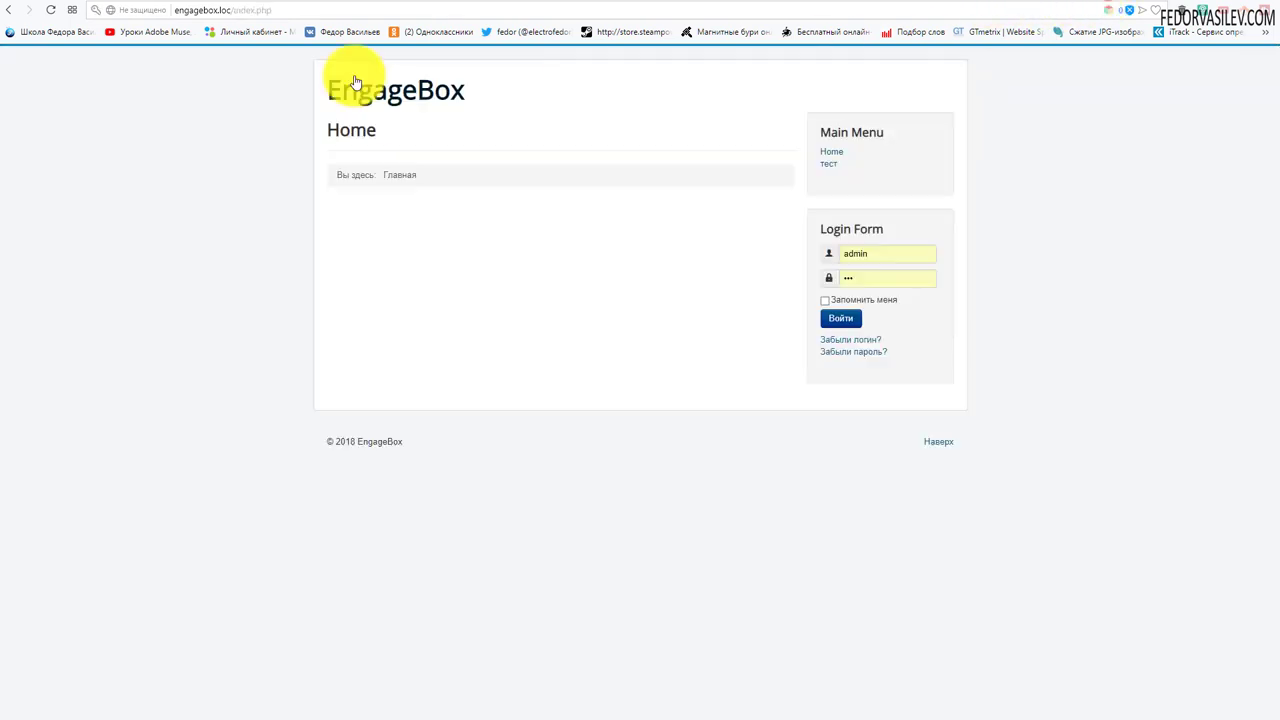
click(43, 9)
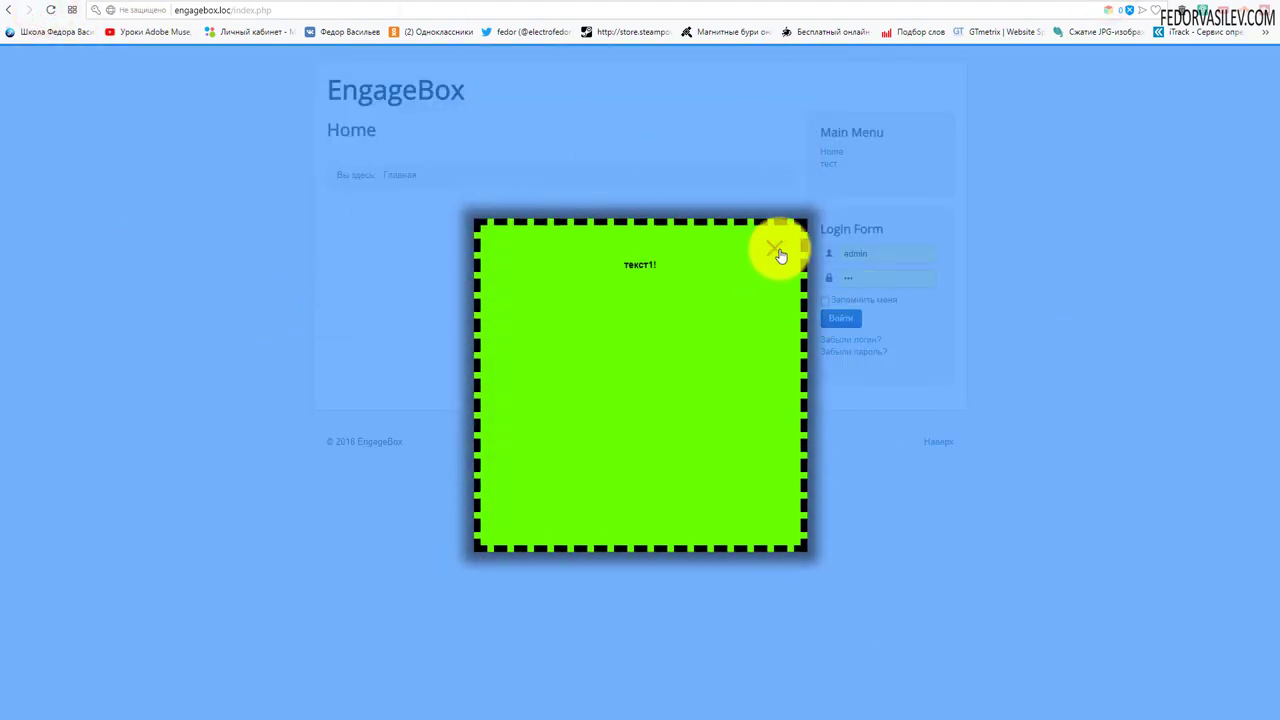
click(773, 252)
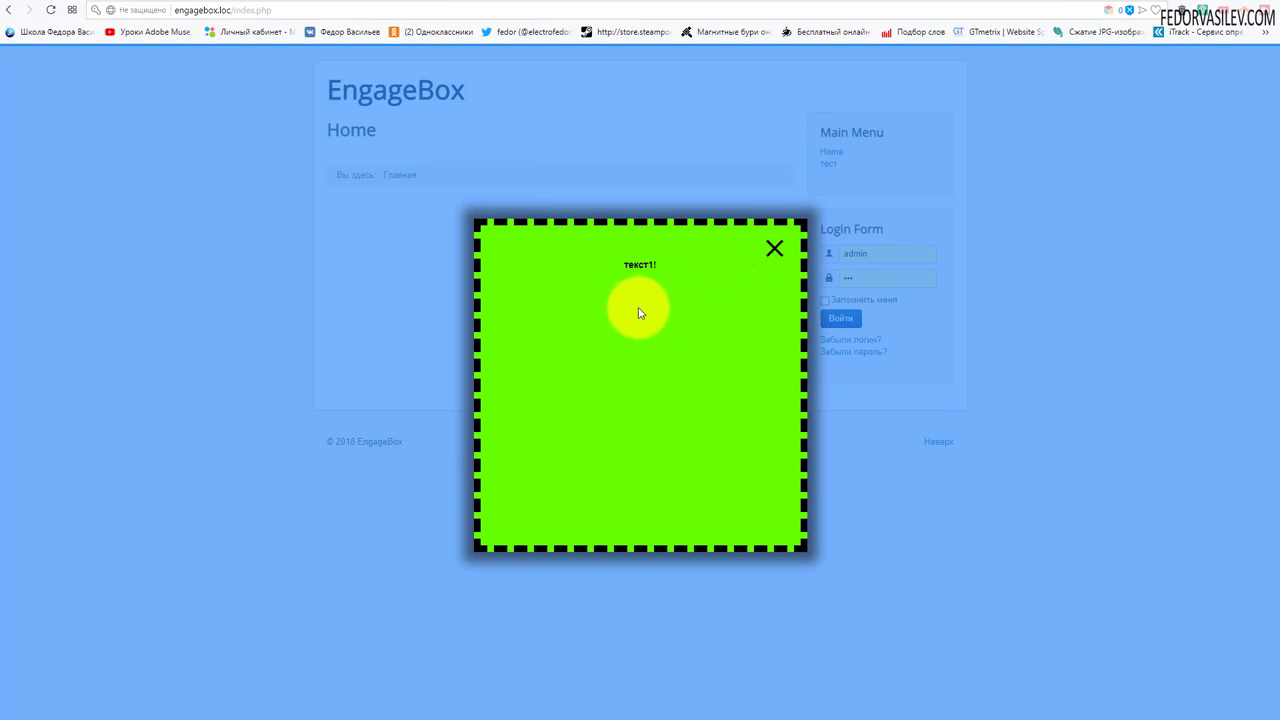
click(776, 247)
Step: Return to the box's appearance settings and open the close button's Задержка value for editing
click(1062, 4)
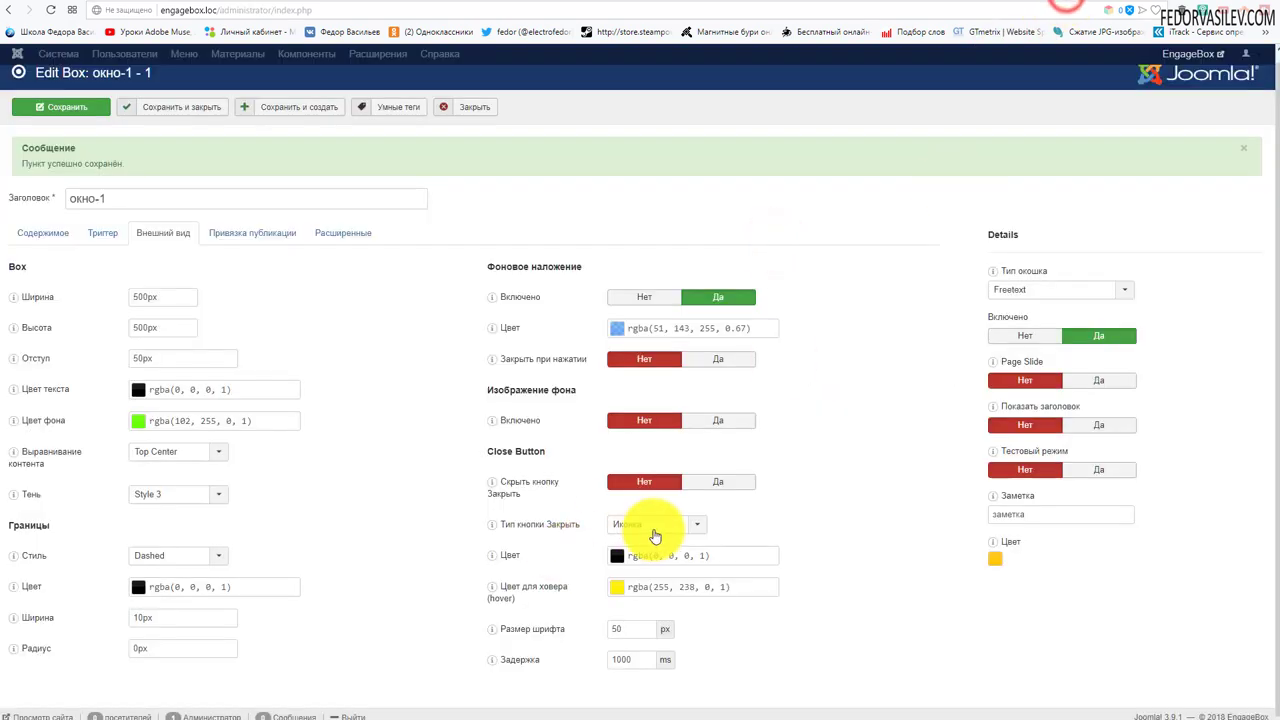
click(636, 661)
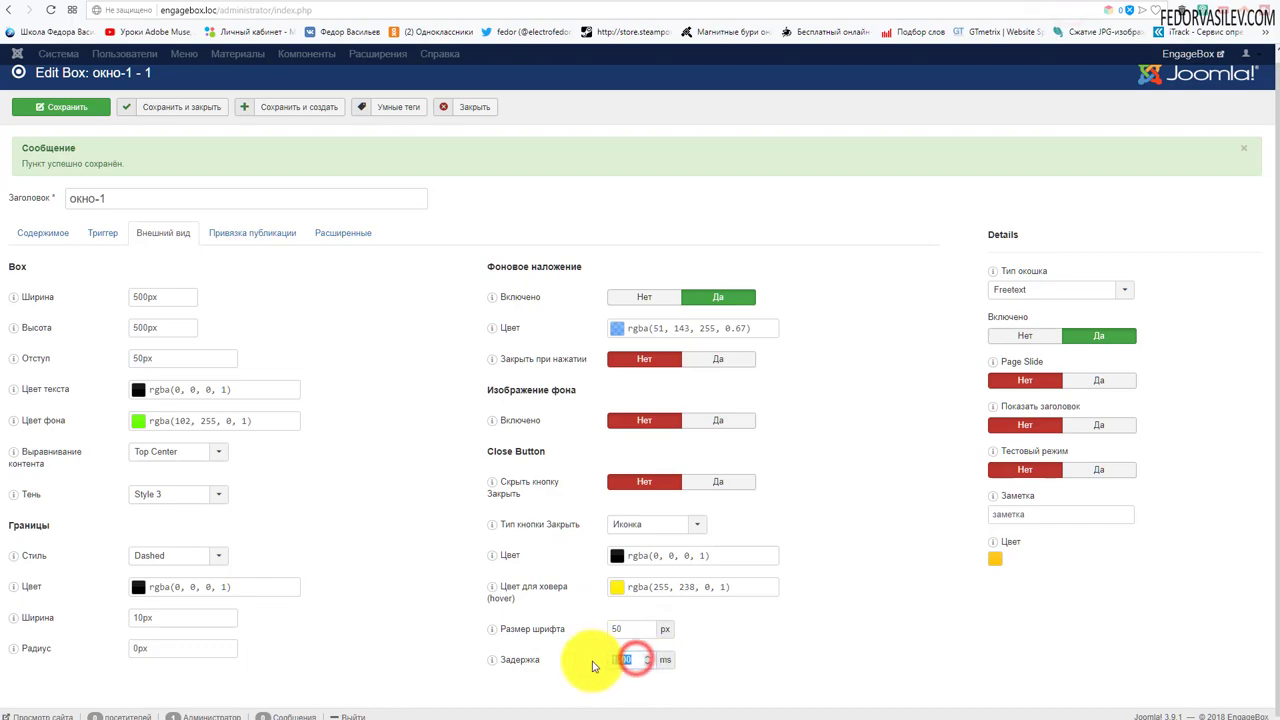